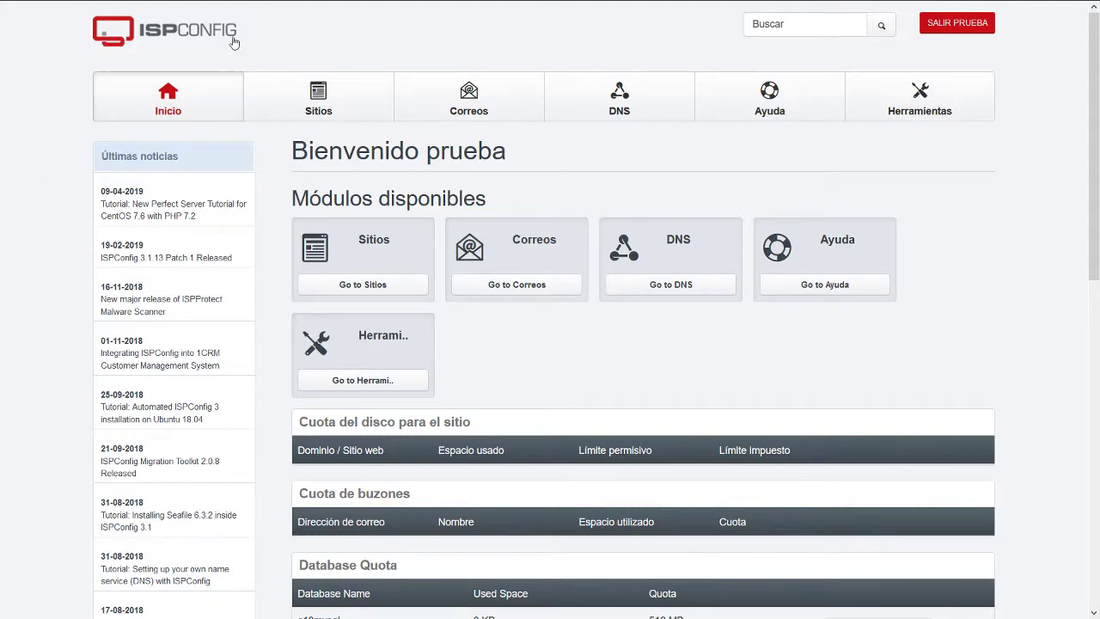
mouse_move(404, 8)
left_click_drag(438, 41, 221, 38)
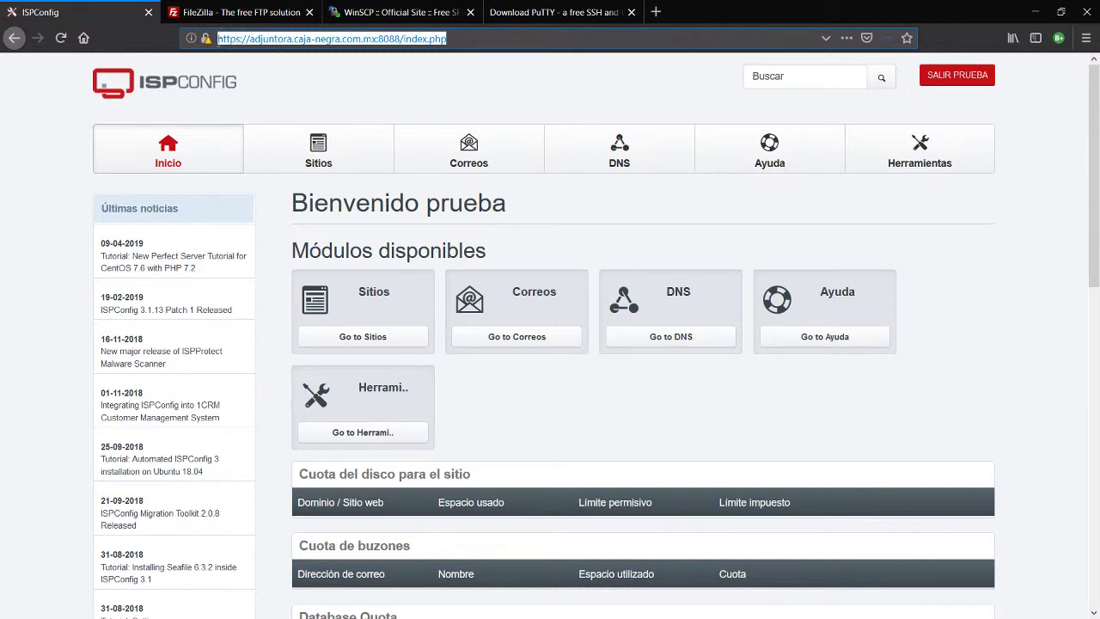
left_click(206, 43)
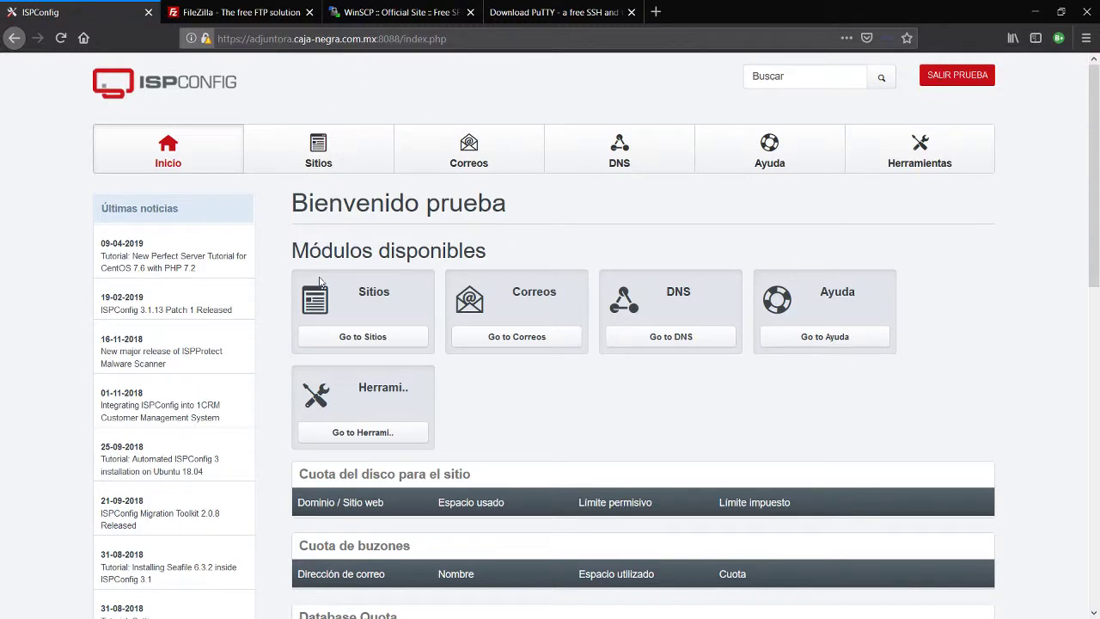
key("F11")
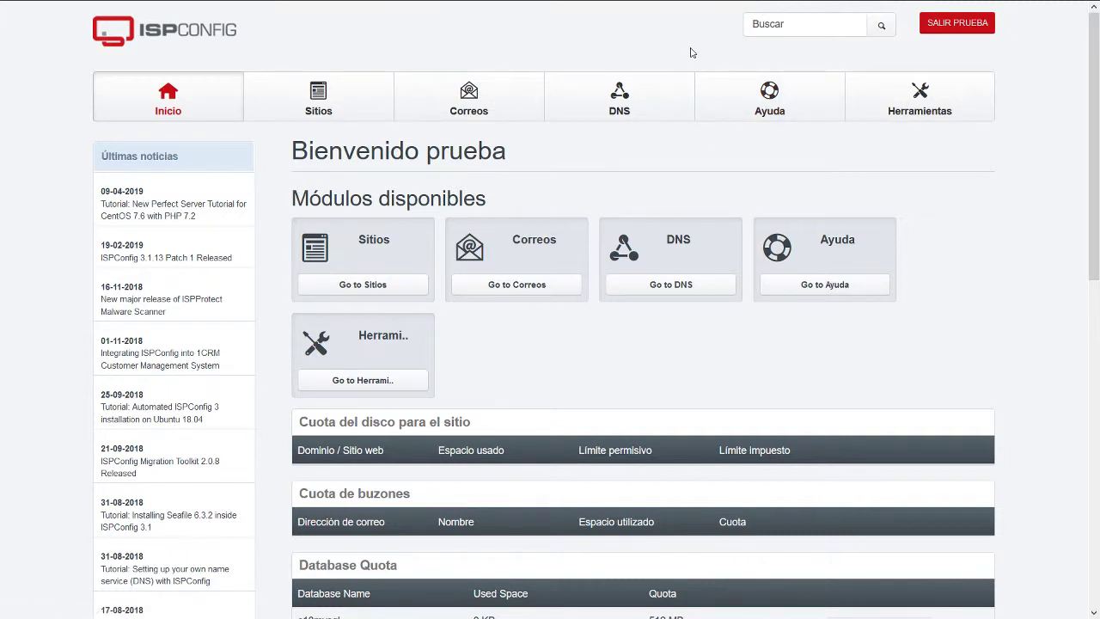
mouse_move(687, 4)
left_click_drag(444, 39, 376, 39)
left_click(249, 39)
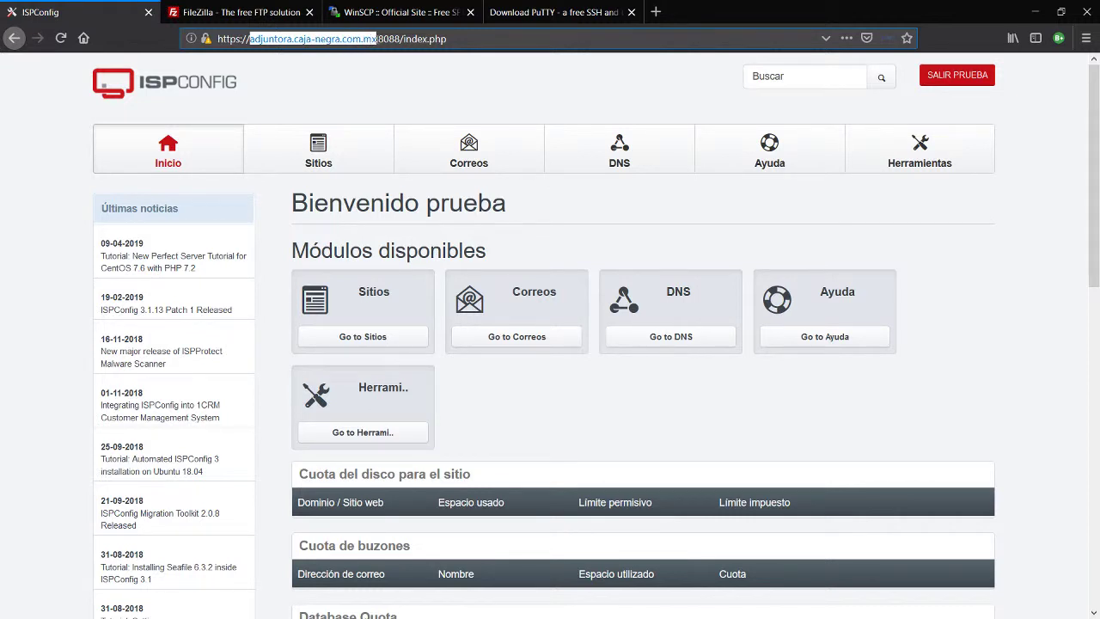
left_click(378, 38)
left_click_drag(378, 39, 399, 38)
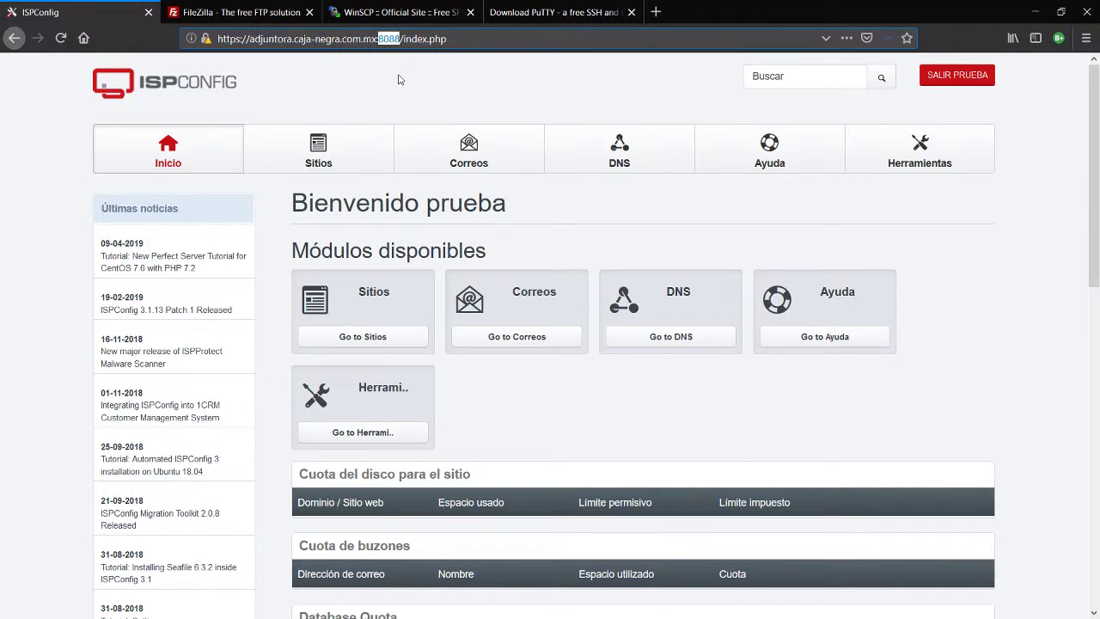
key("F11")
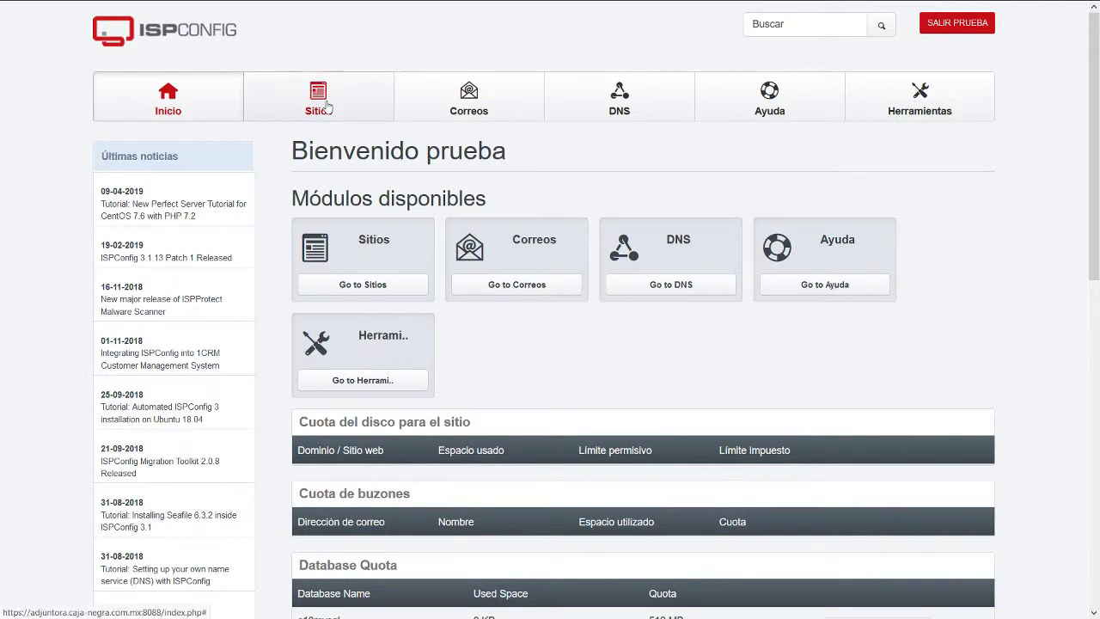
Start adding a new website from the Sitios module.
left_click(327, 107)
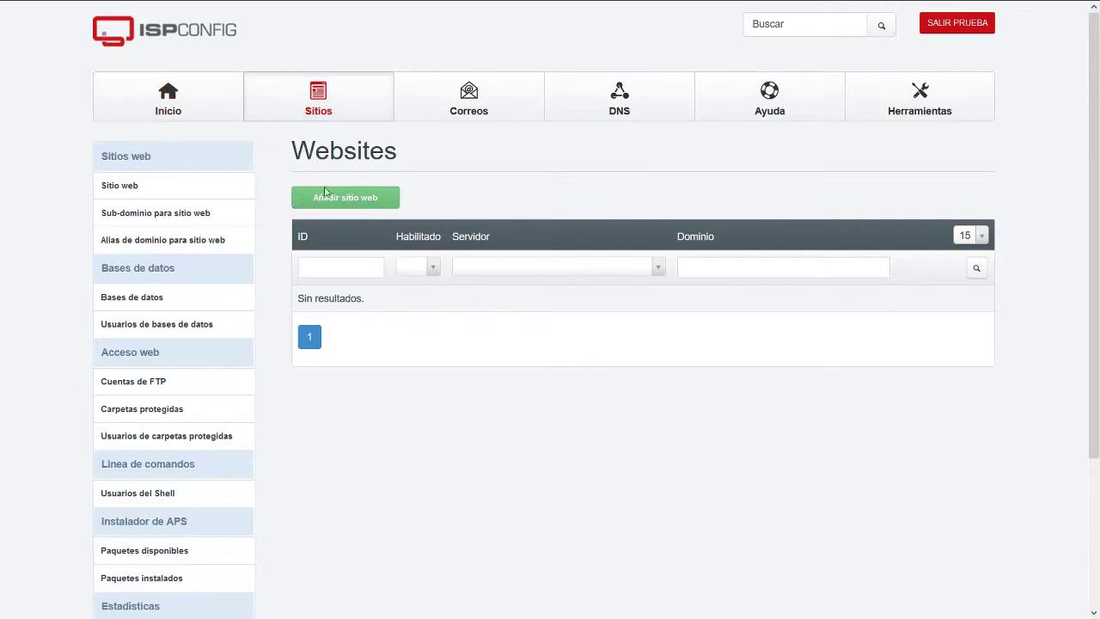
left_click(358, 203)
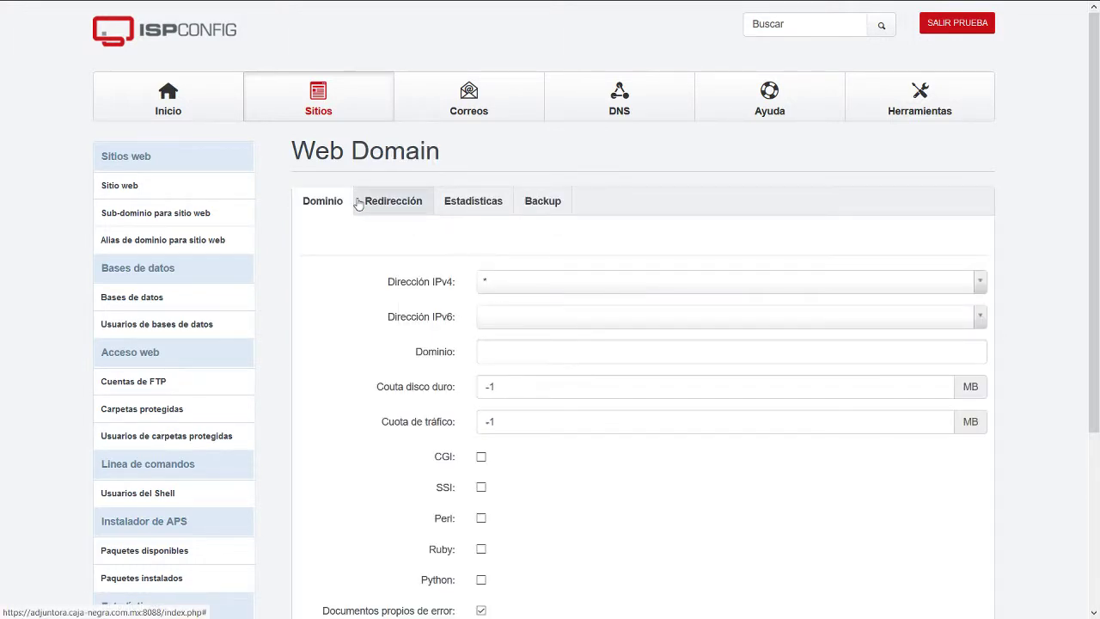
scroll(355, 249, "down", 1)
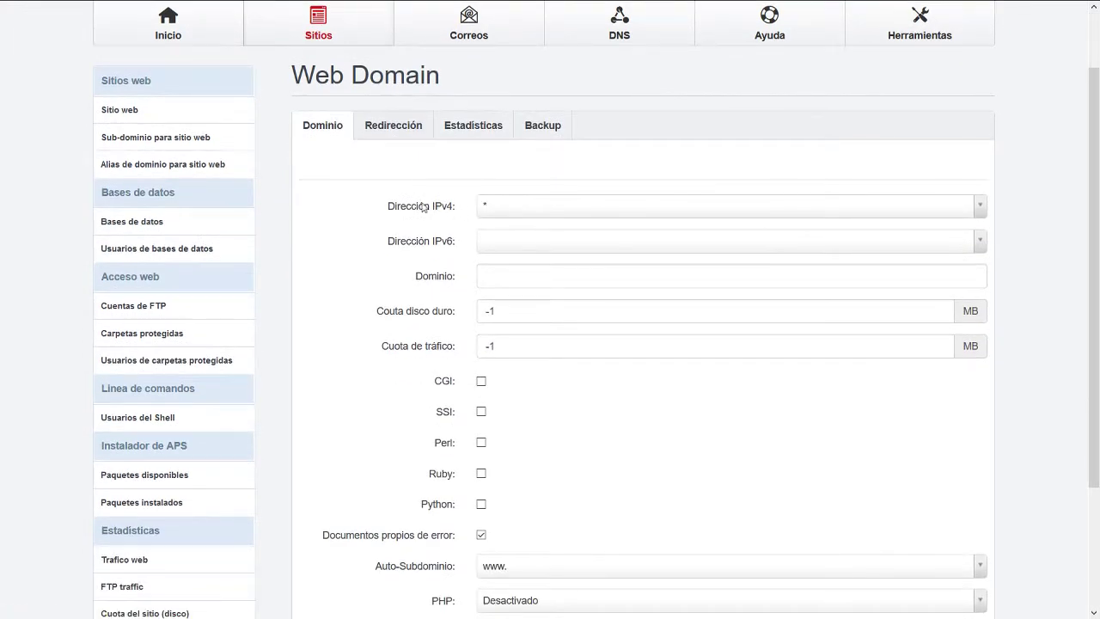
Set the website's IPv4 to 209.97.182.60 and IPv6 to 2a03:b0c0:1:e0::309:8001.
left_click(506, 210)
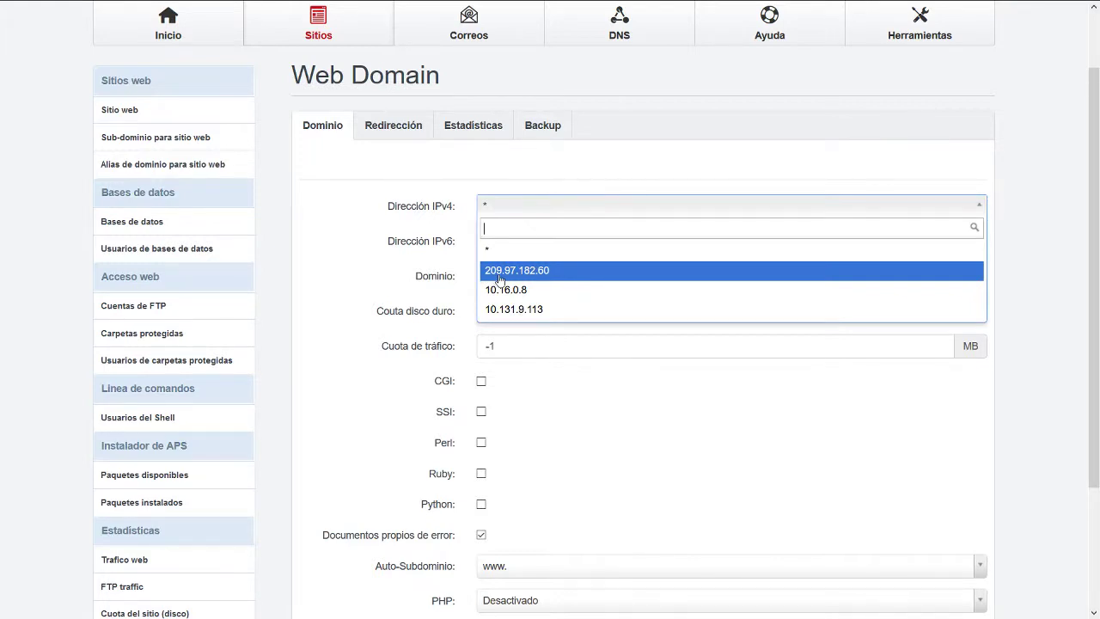
left_click(553, 271)
left_click(527, 248)
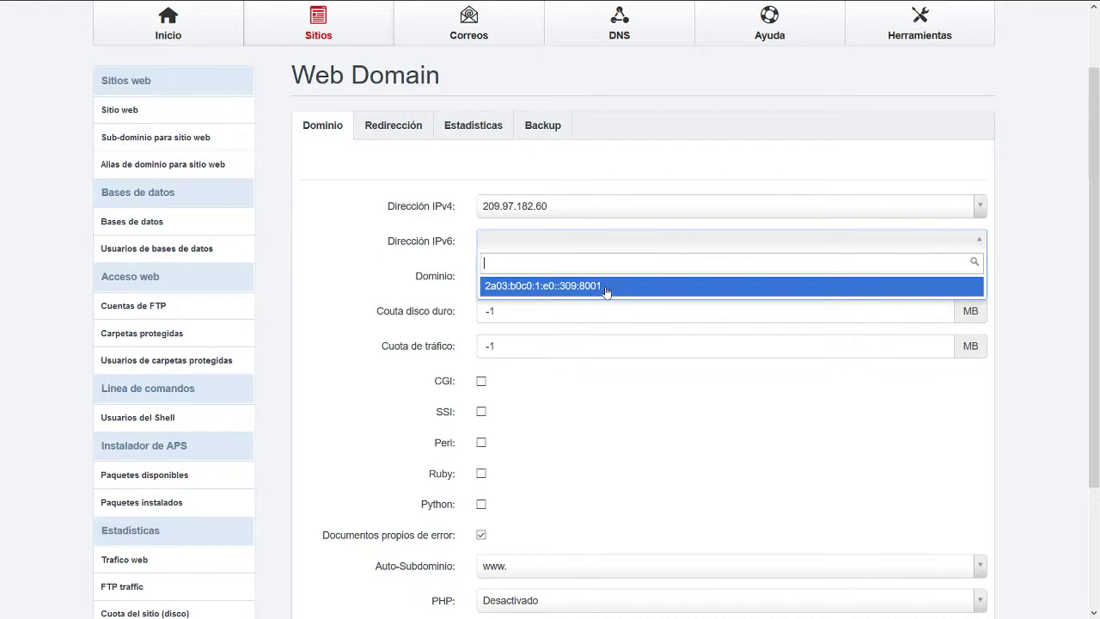
left_click(604, 291)
left_click(536, 275)
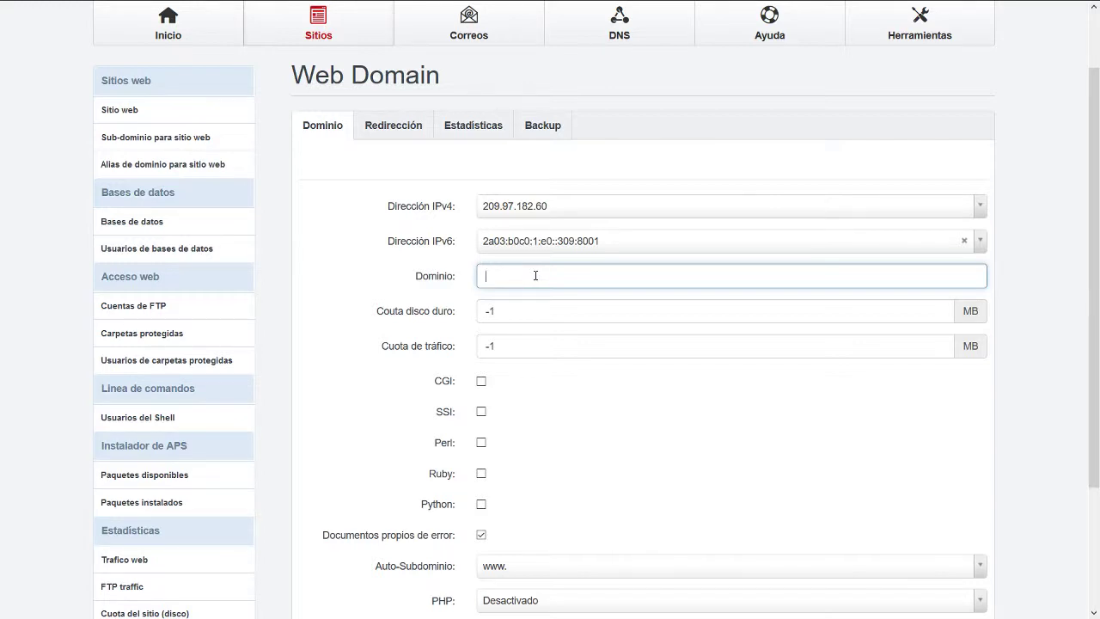
Enter pruebacajanegra.servebeer.com as the domain, briefly trying caja-negra.com.mx before restoring it.
type("pruebacajanegra.servebeer.com")
left_click_drag(646, 275, 485, 276)
key("ctrl+c")
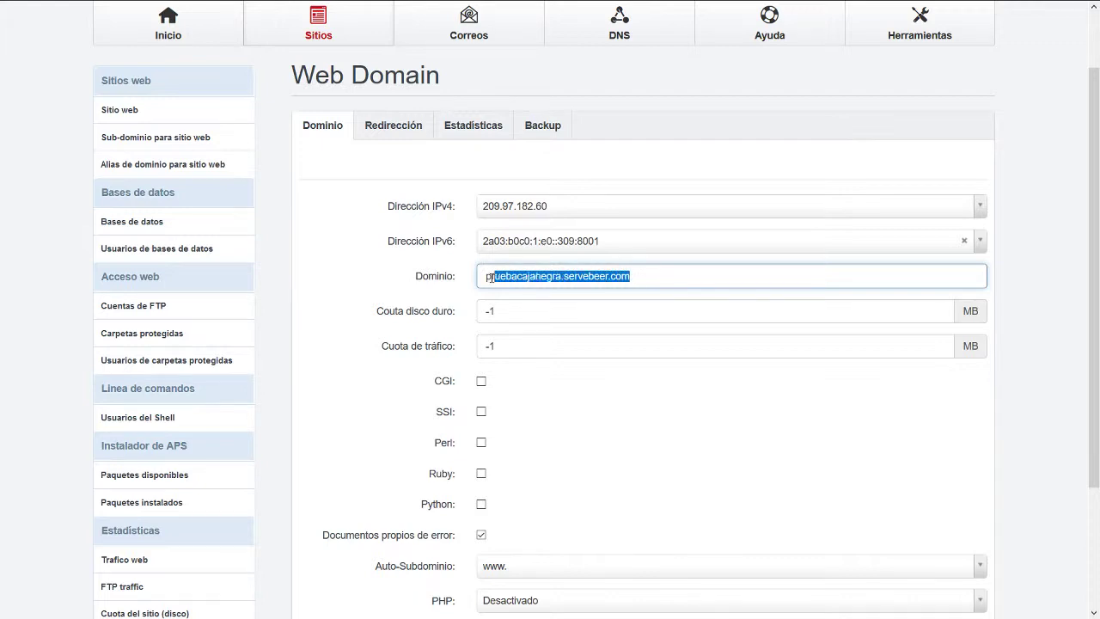
key("BackSpace")
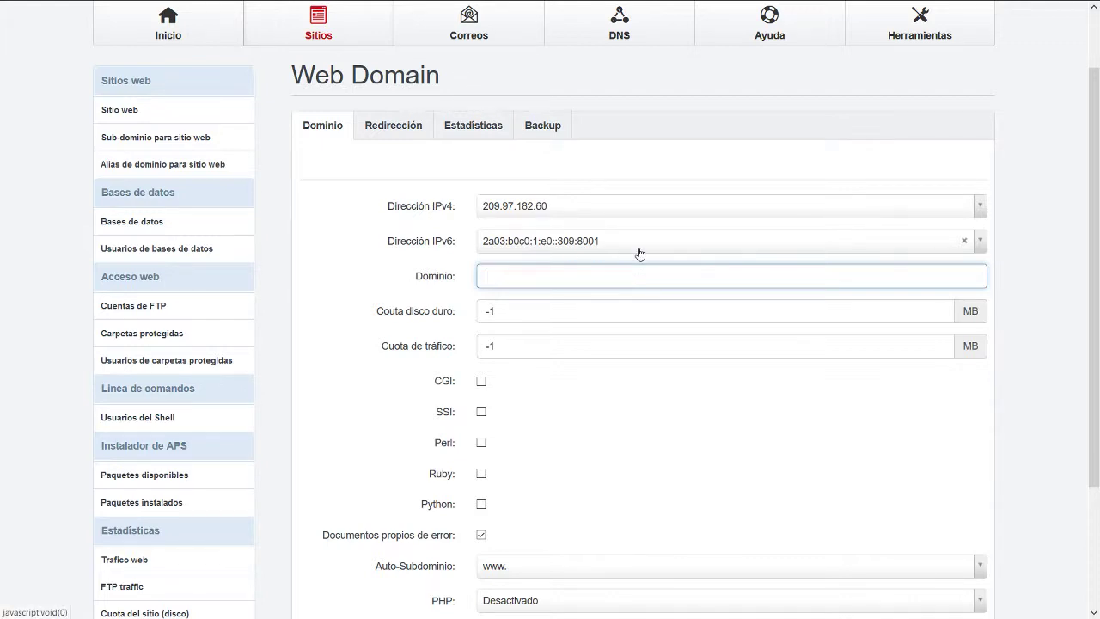
type("caja-negra.com.mx")
key("ctrl+a")
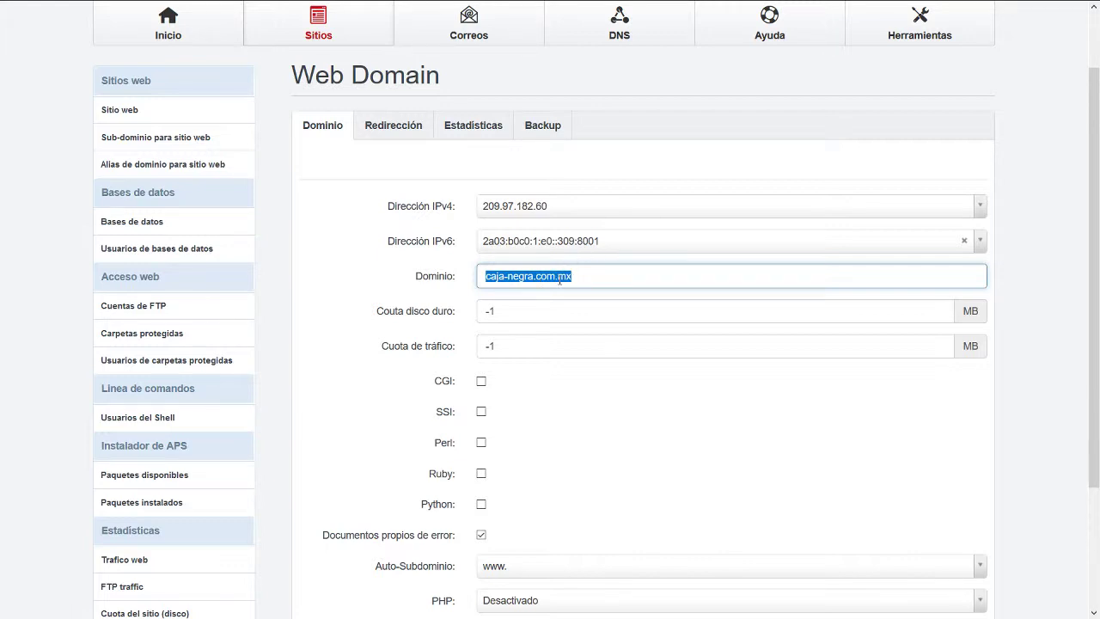
key("ctrl+v")
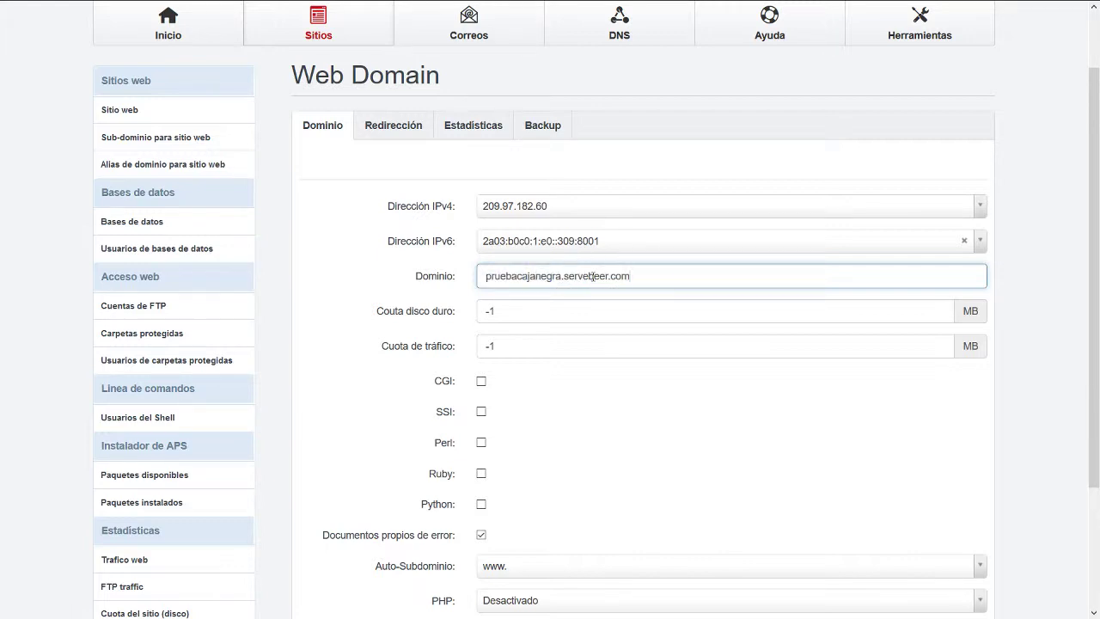
Select the -1 value in the disk quota field for replacement.
left_click(538, 315)
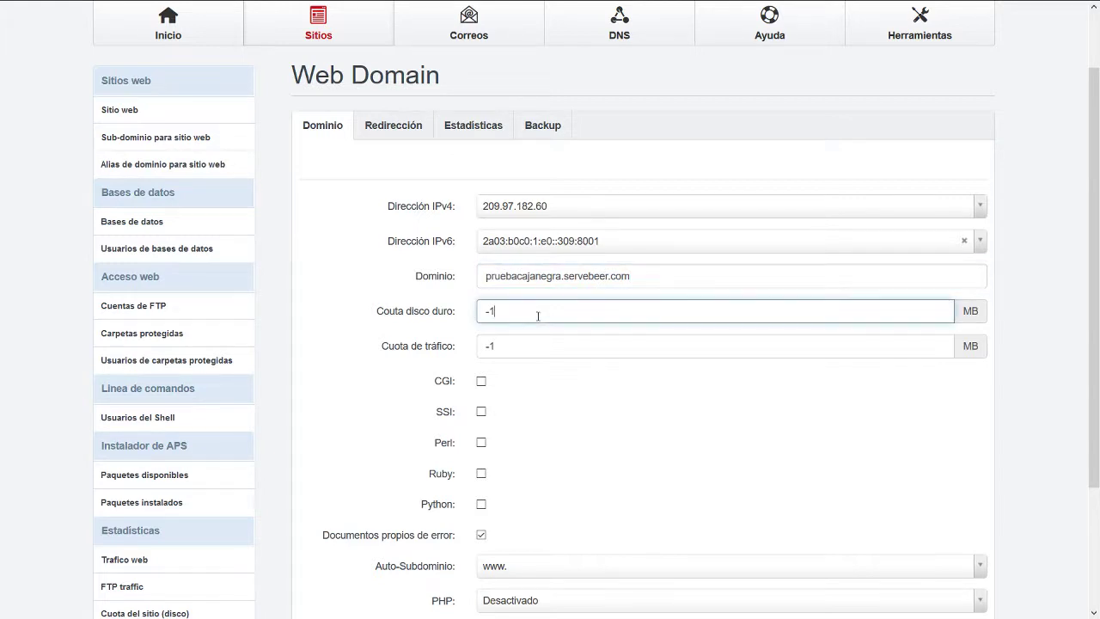
double_click(538, 315)
scroll(321, 246, "up", 1)
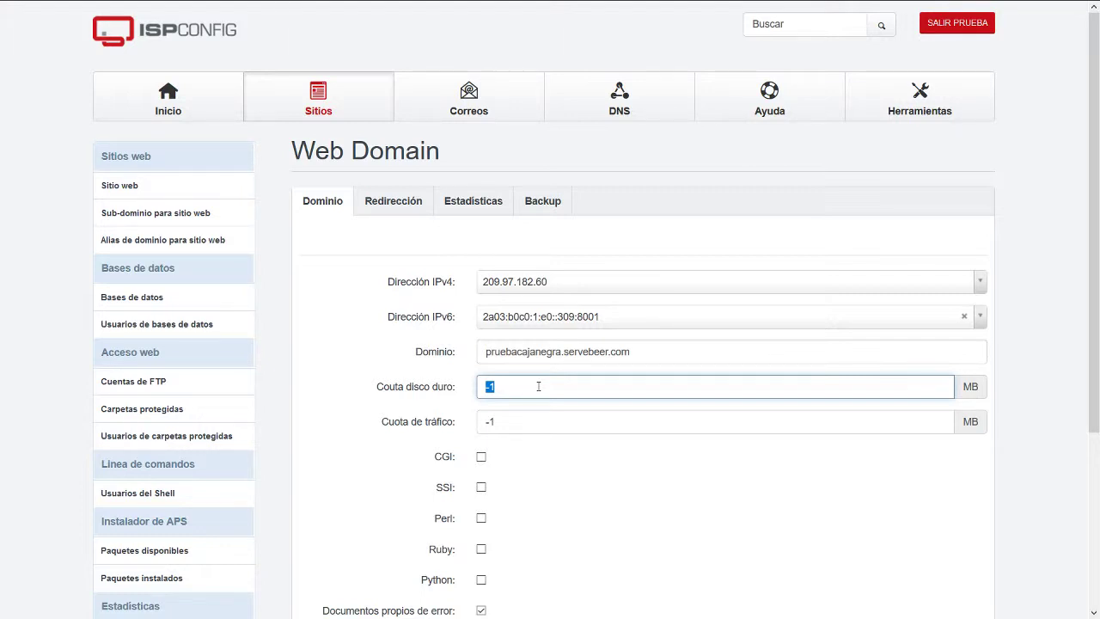
Replace the -1 disk quota with 1024 MB and scroll to the bottom of the form.
type("1024")
key("BackSpace")
key("BackSpace")
key("BackSpace")
key("BackSpace")
type("1024")
scroll(310, 405, "down", 1)
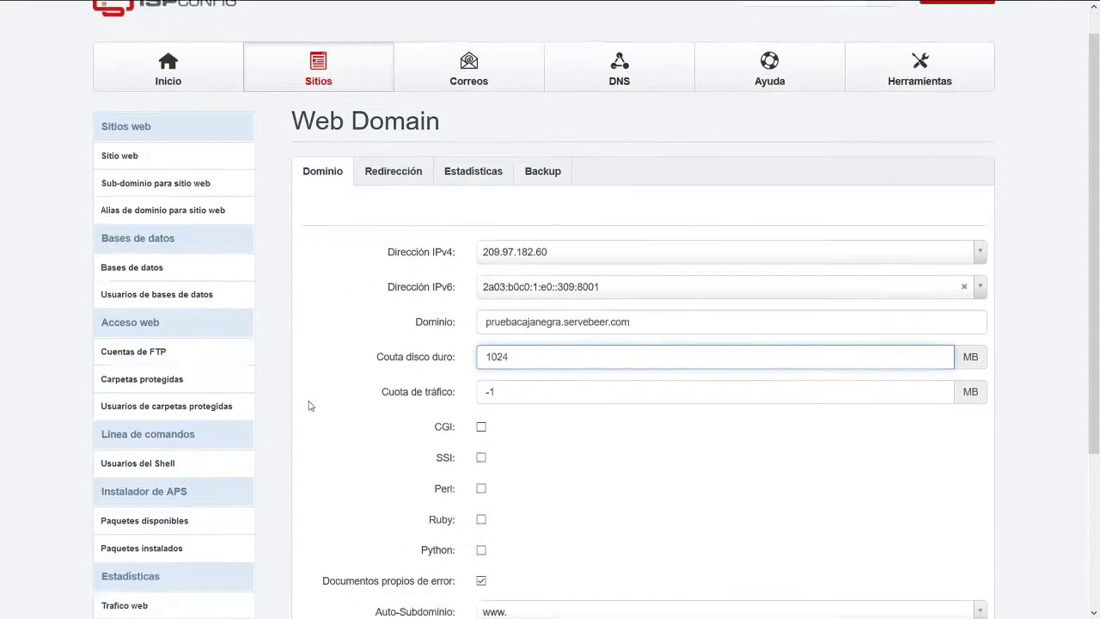
scroll(311, 405, "down", 2)
scroll(319, 412, "up", 2)
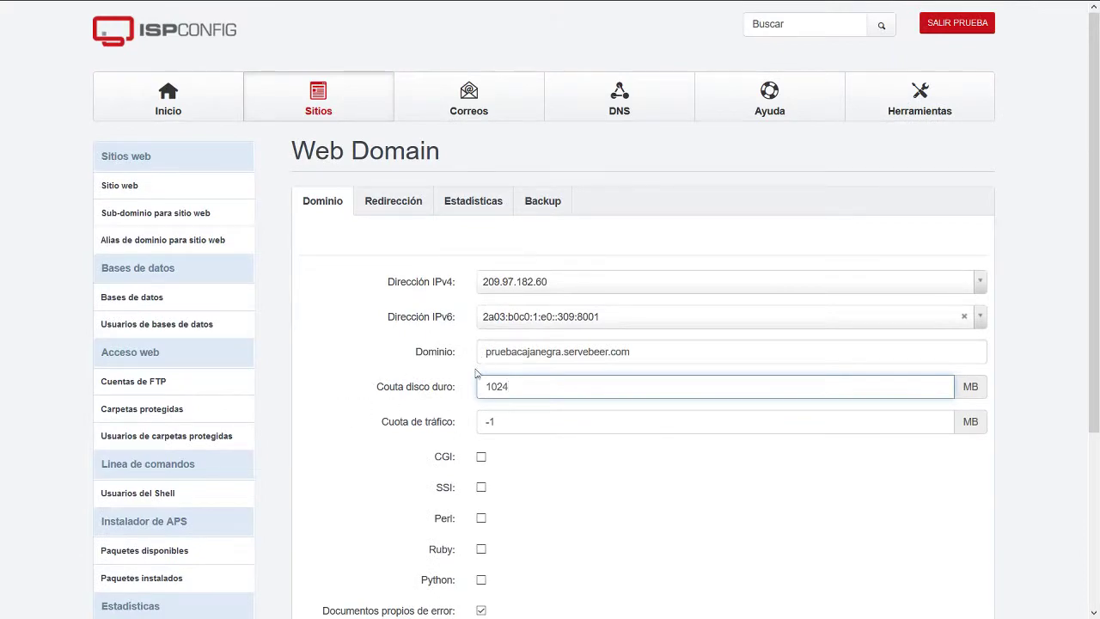
scroll(522, 418, "down", 2)
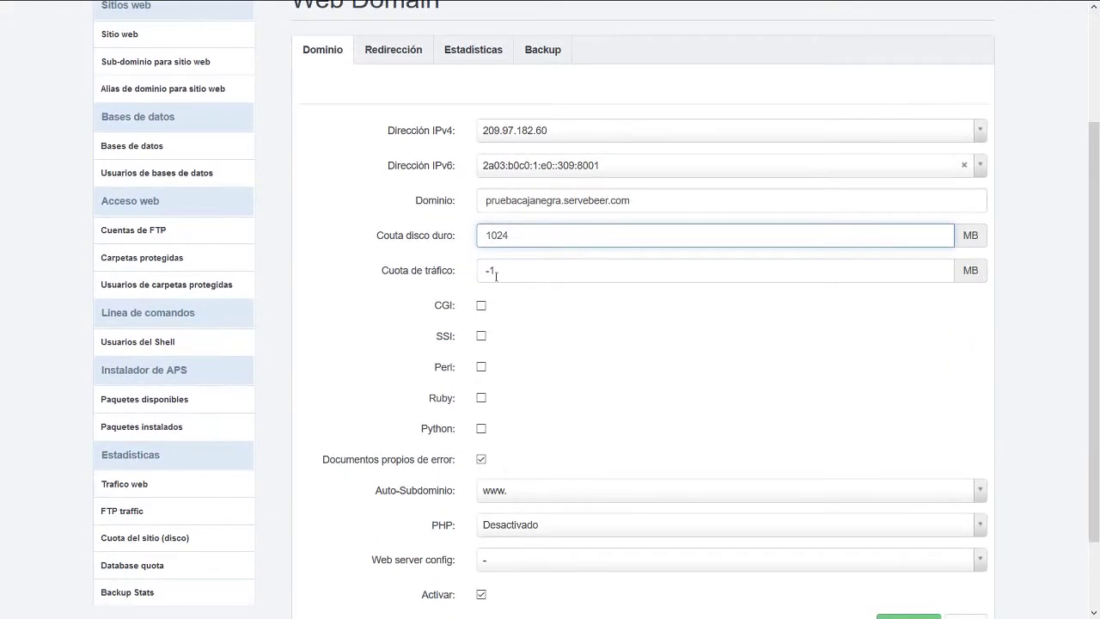
scroll(479, 381, "down", 2)
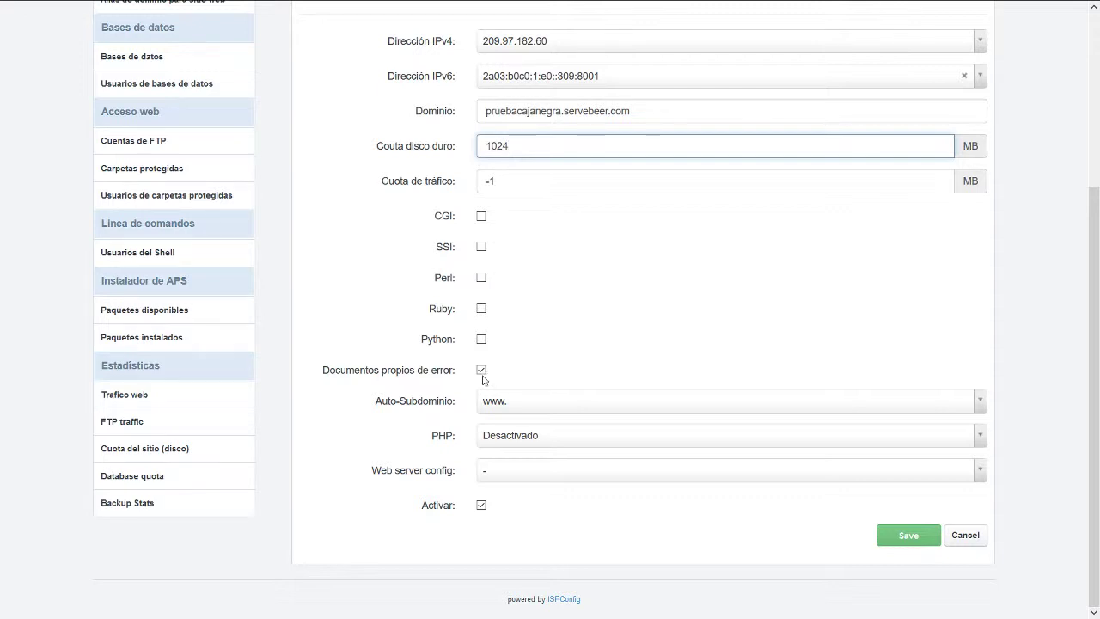
left_click(528, 403)
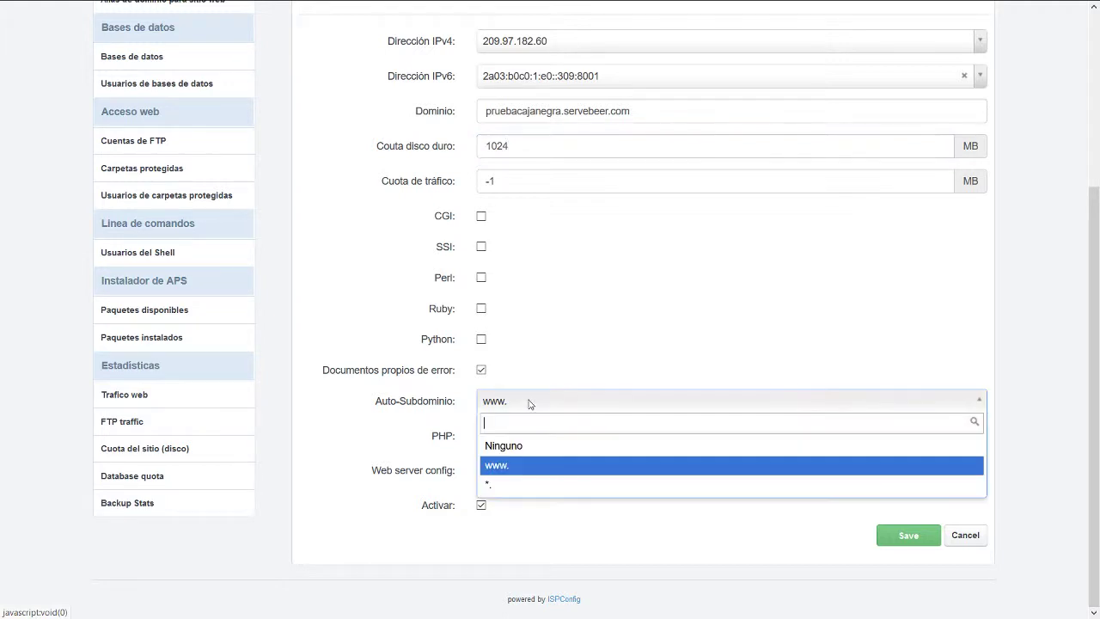
left_click(507, 487)
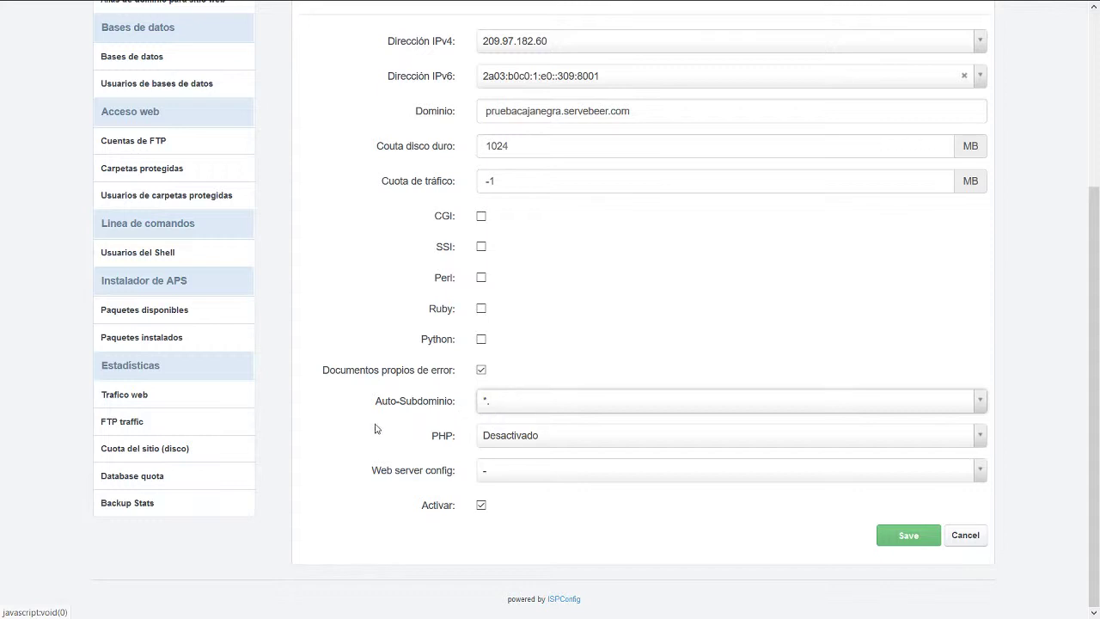
left_click(528, 440)
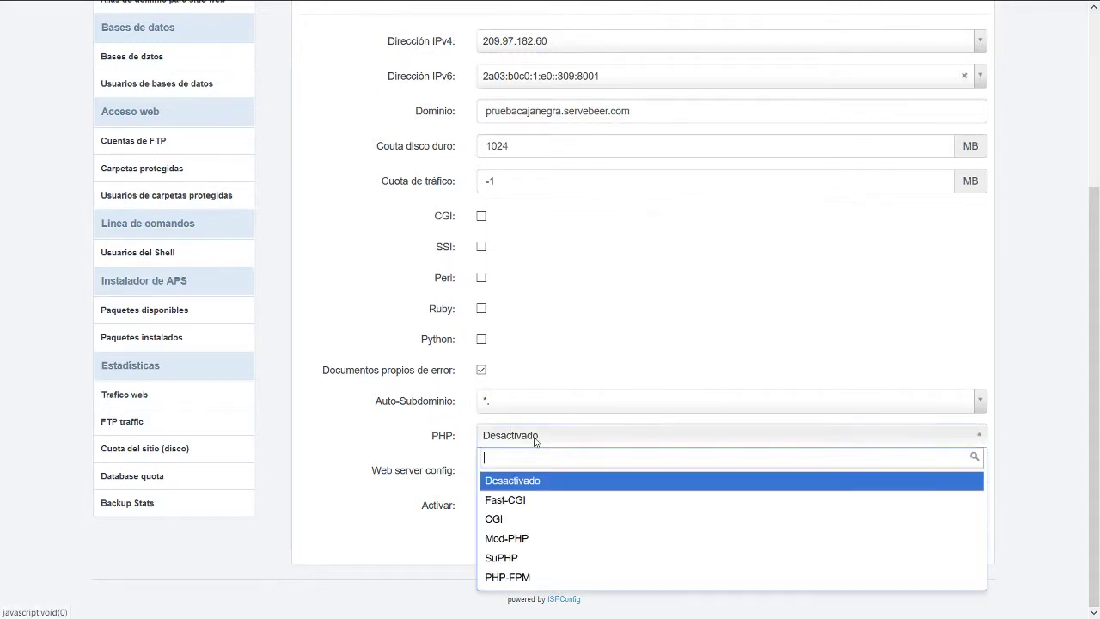
left_click(546, 503)
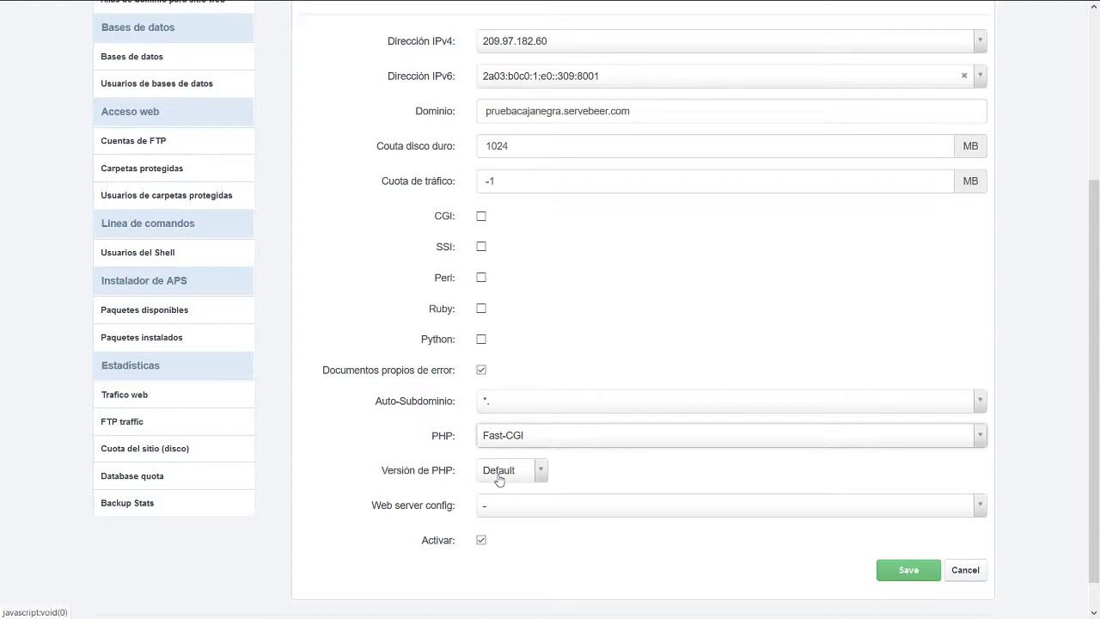
scroll(498, 476, "down", 1)
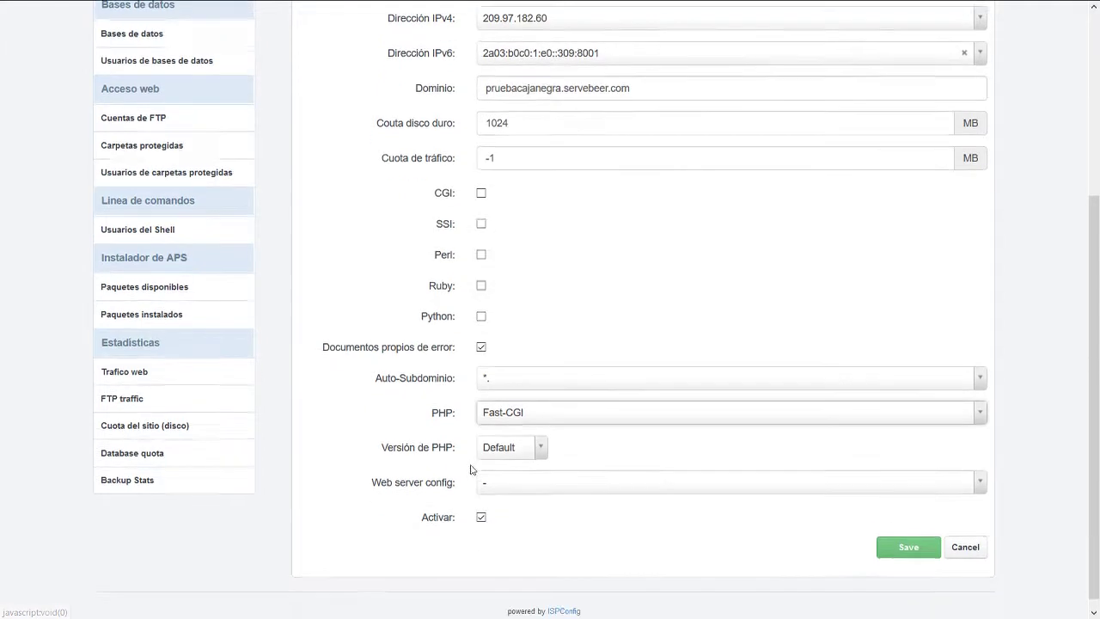
left_click(525, 439)
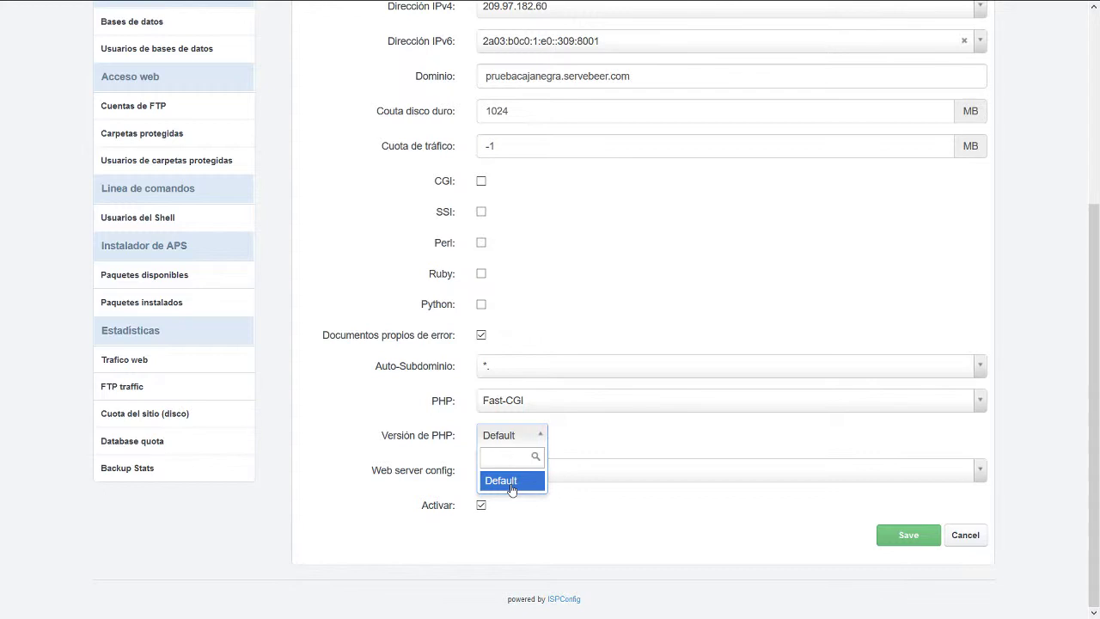
left_click(428, 473)
left_click(507, 475)
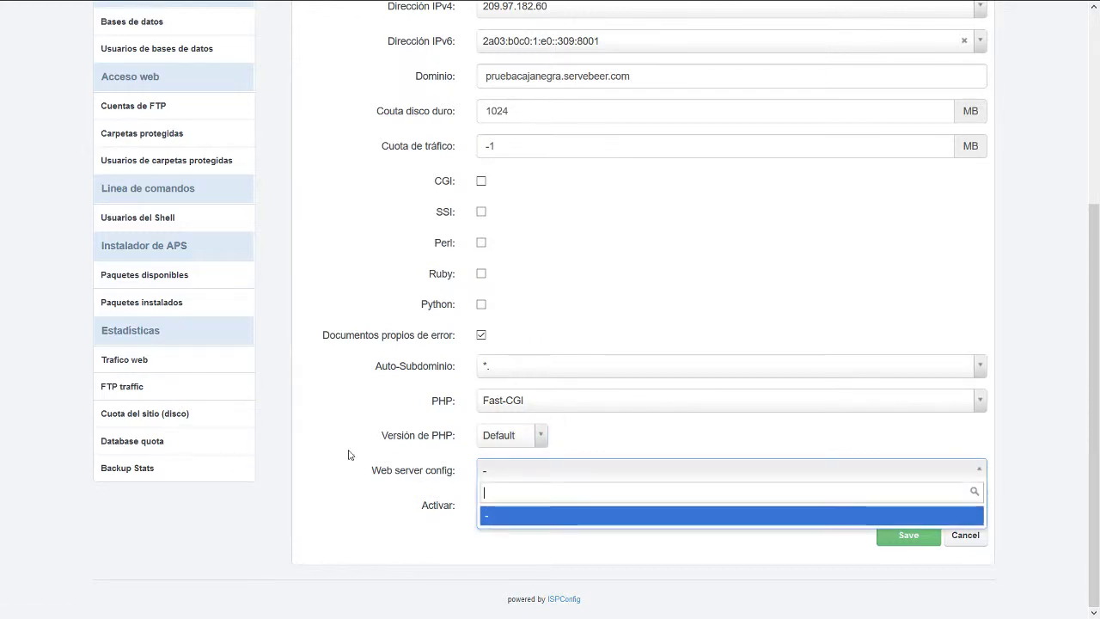
left_click(349, 454)
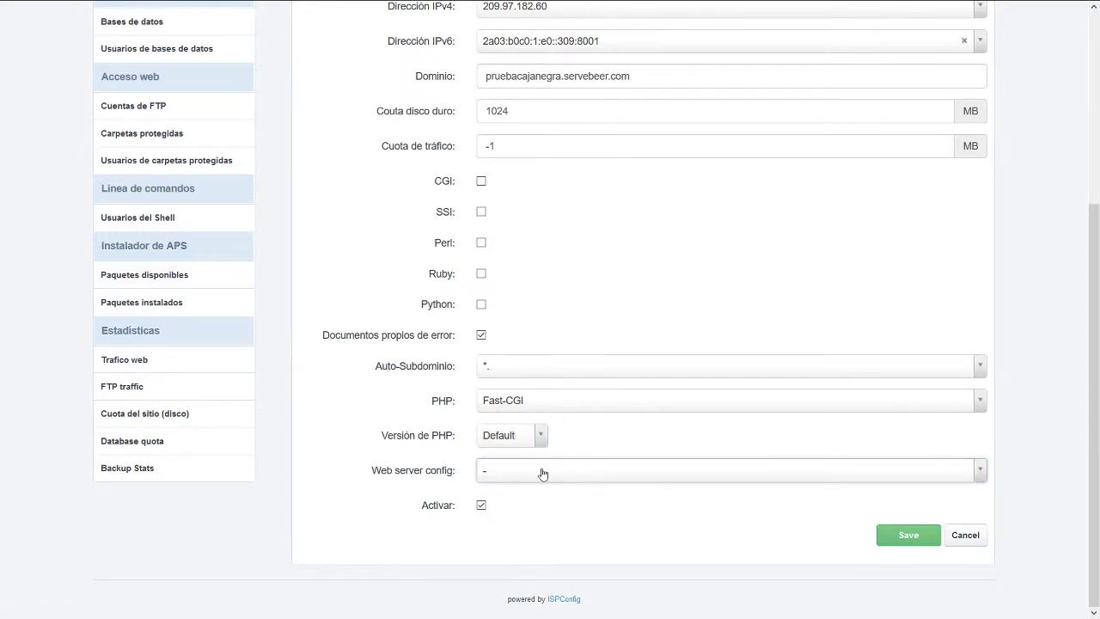
left_click(840, 475)
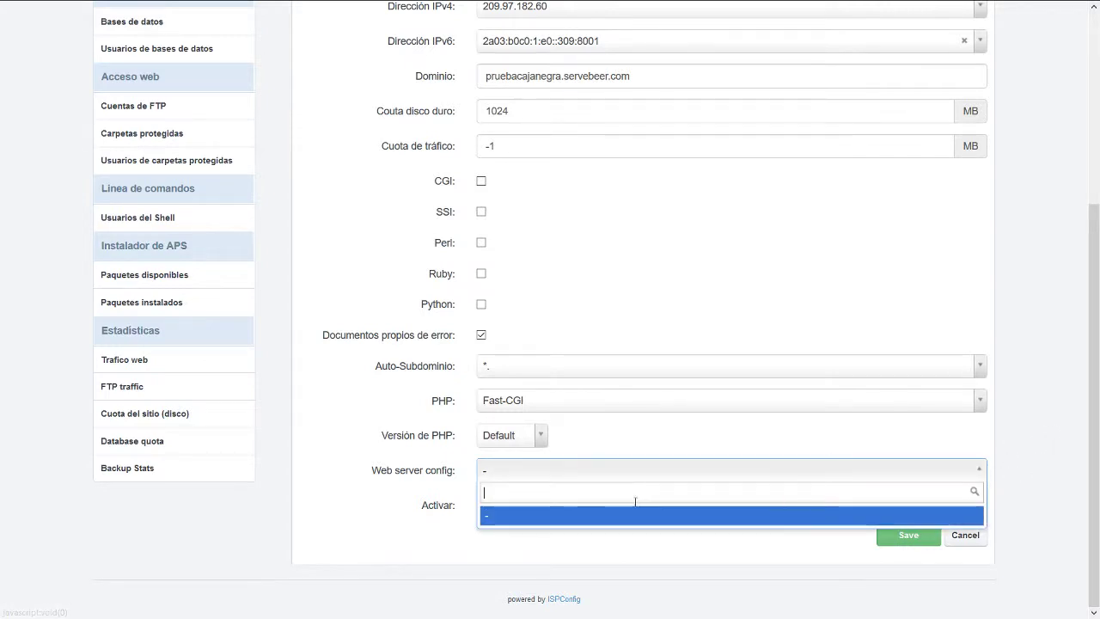
left_click(643, 516)
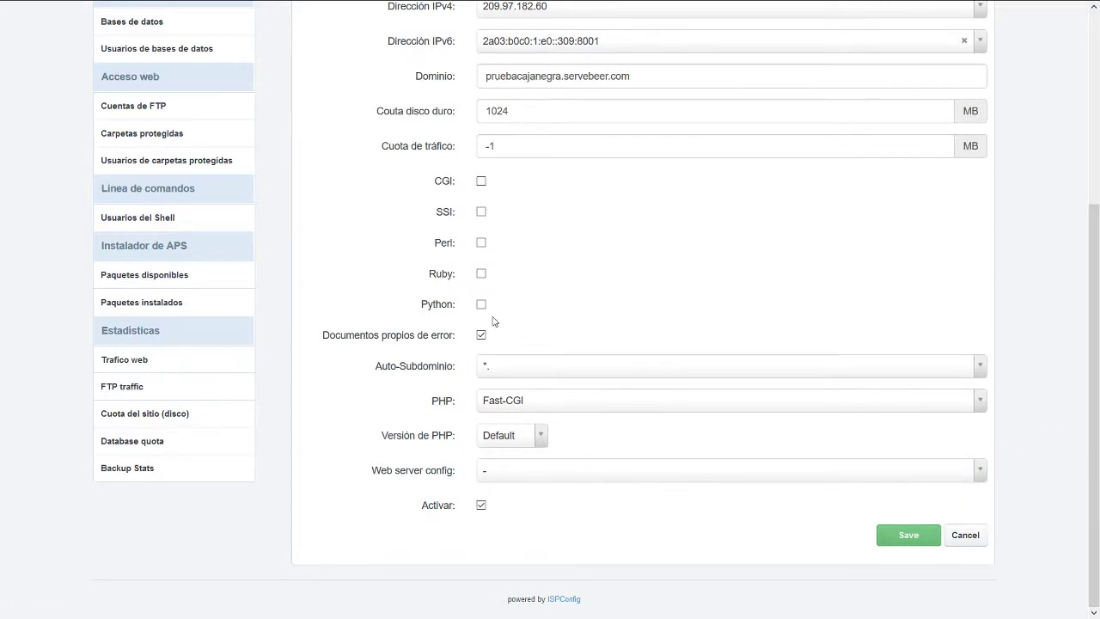
scroll(481, 301, "up", 4)
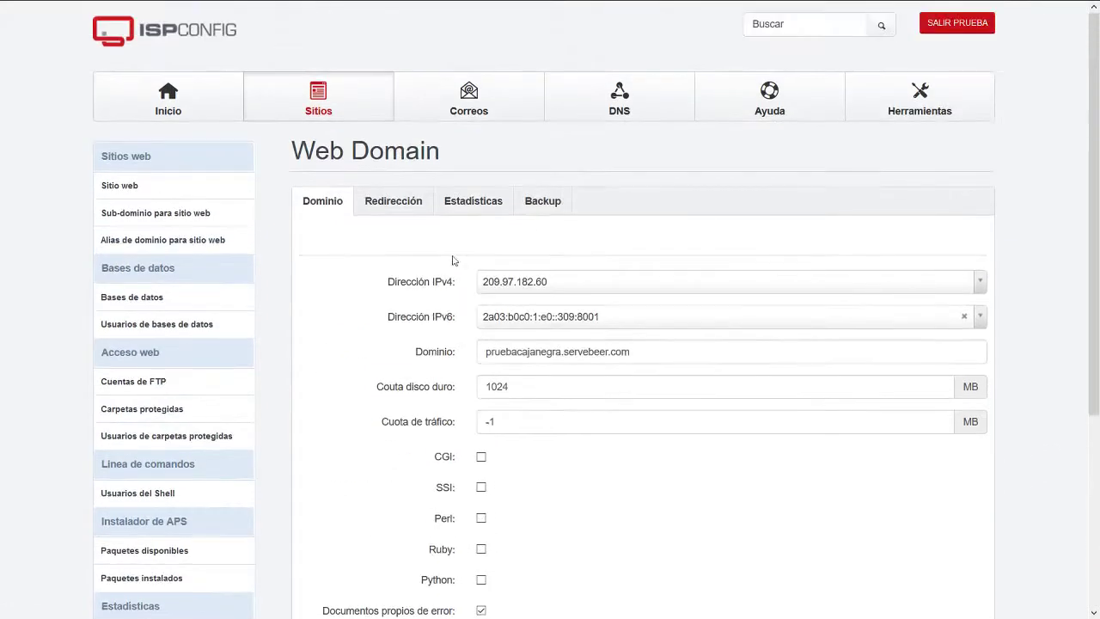
Review the Redirección tab's redirect type and SEO redirect choices, keeping No redirigir.
left_click(401, 202)
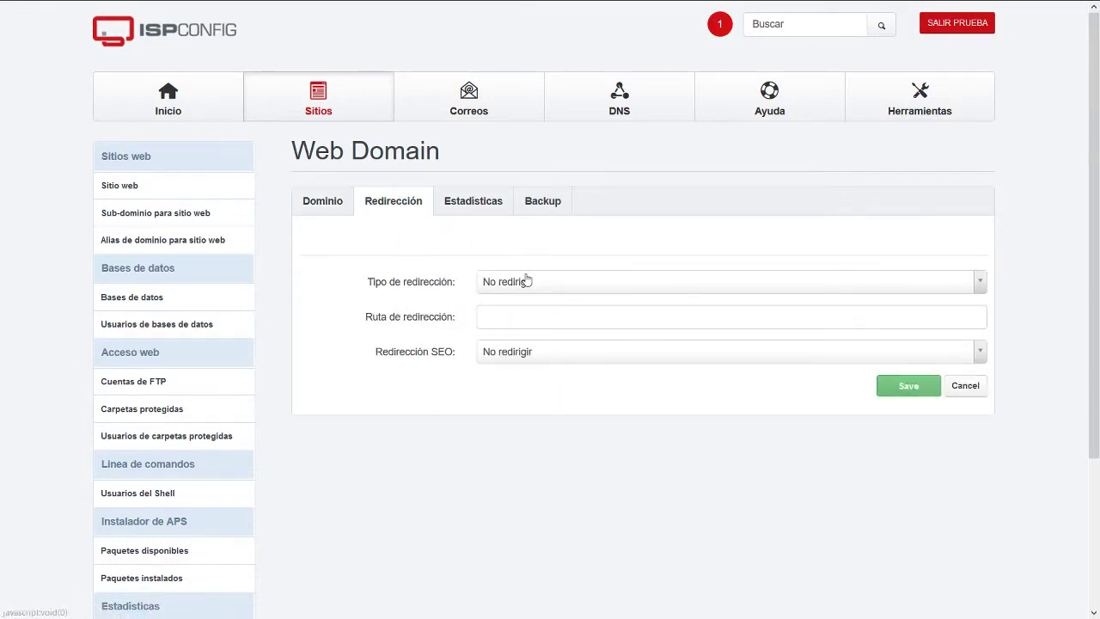
left_click(525, 282)
left_click(443, 271)
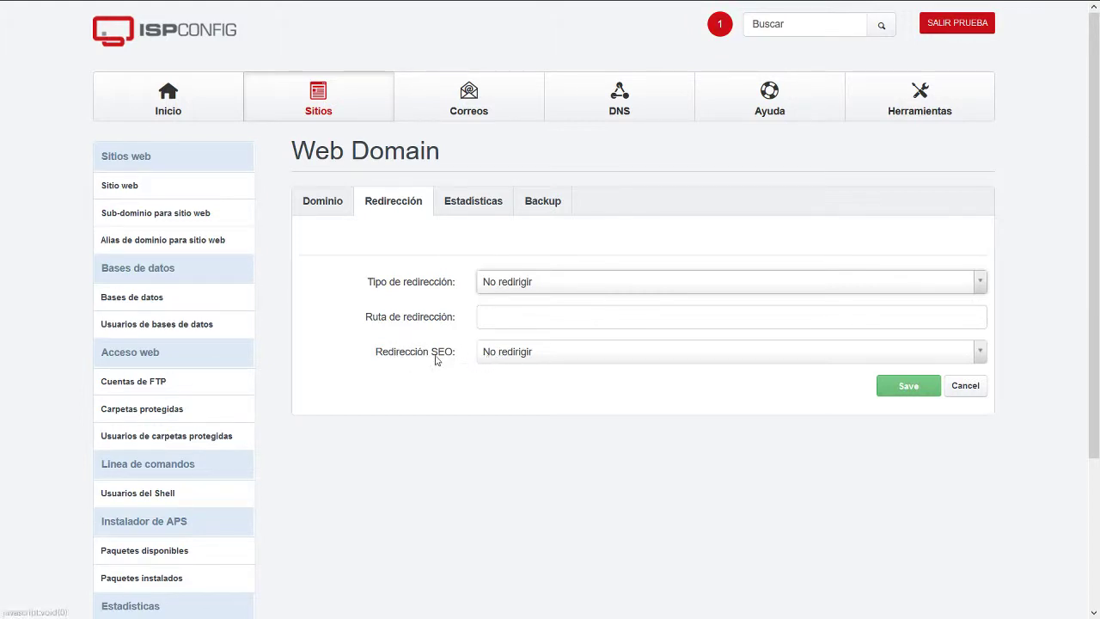
left_click(487, 356)
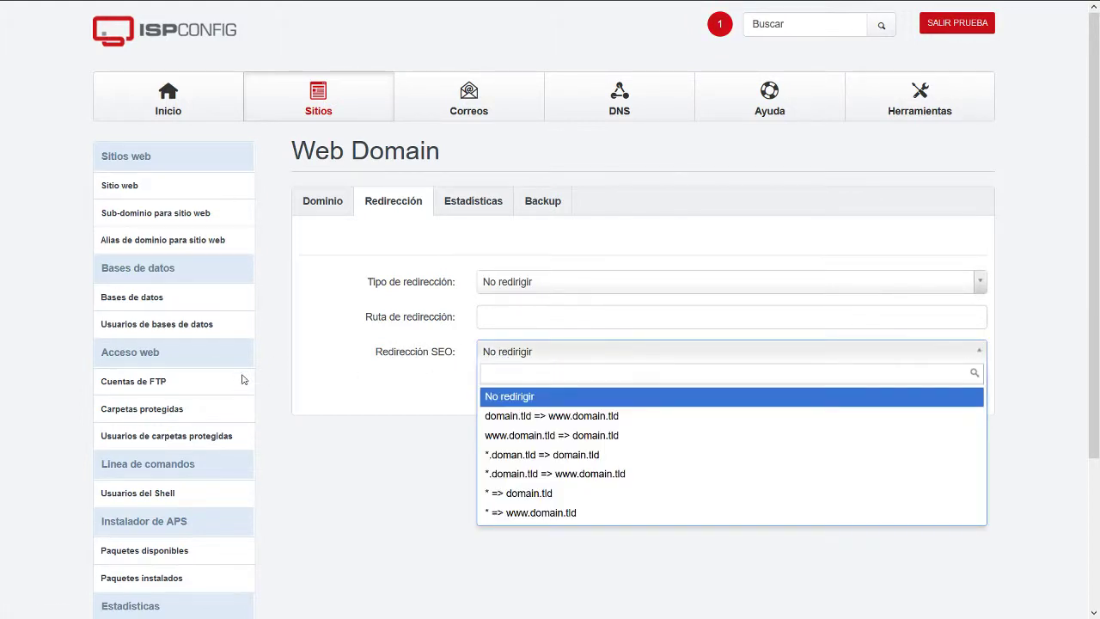
left_click(335, 351)
left_click(534, 350)
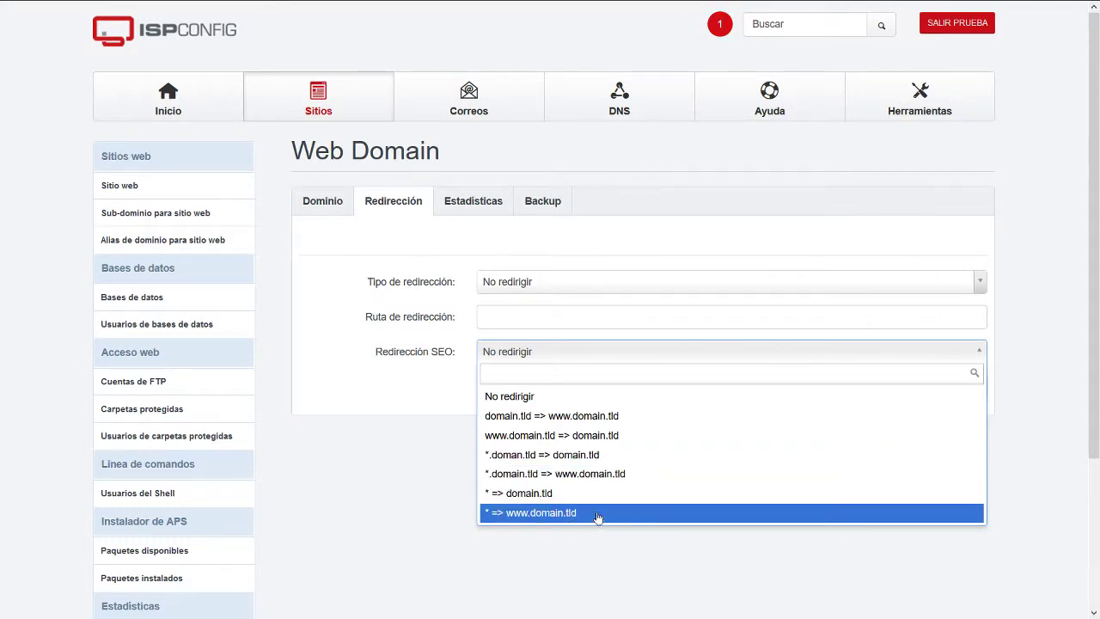
left_click(363, 322)
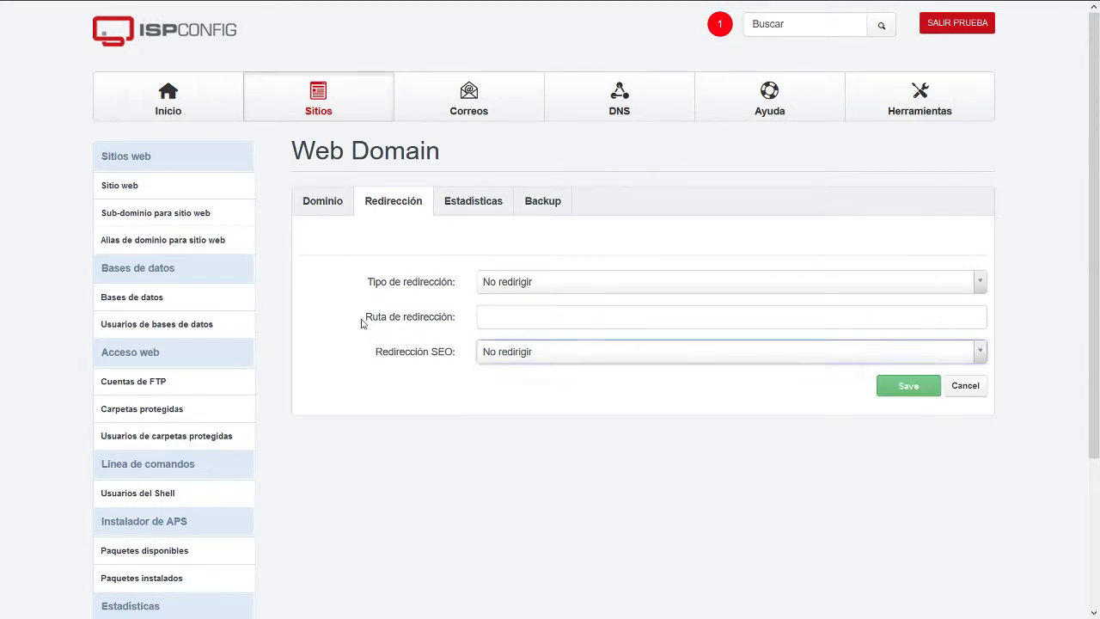
Recheck the redirect type without changes and show the Estadísticas tab with AWStats.
left_click(531, 284)
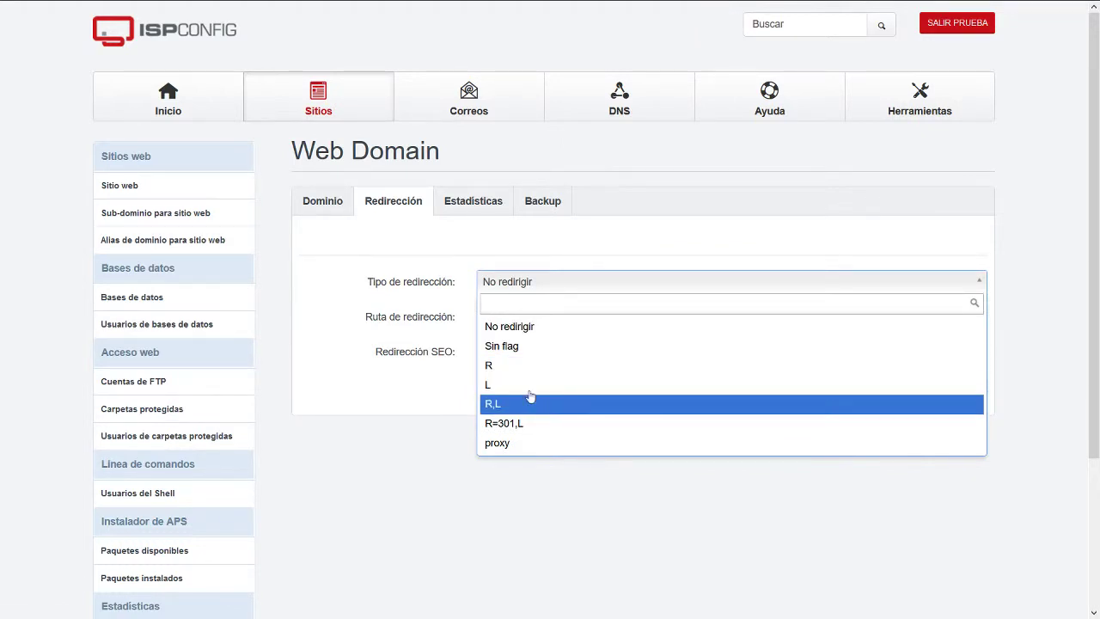
left_click(368, 269)
left_click(473, 202)
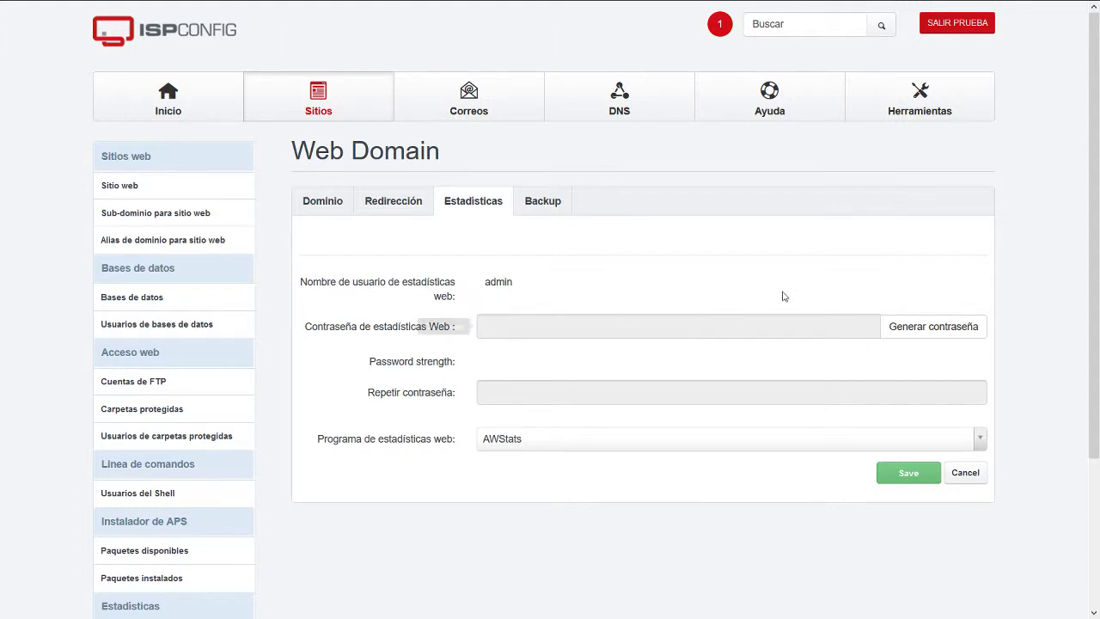
left_click(690, 325)
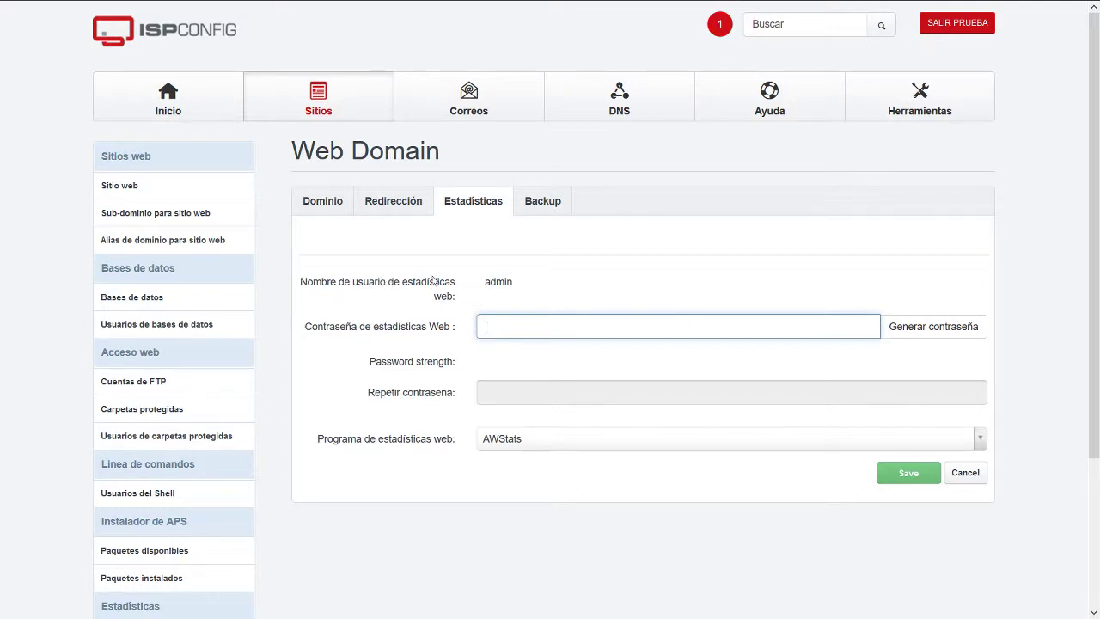
left_click_drag(482, 283, 517, 287)
left_click(506, 320)
left_click(713, 440)
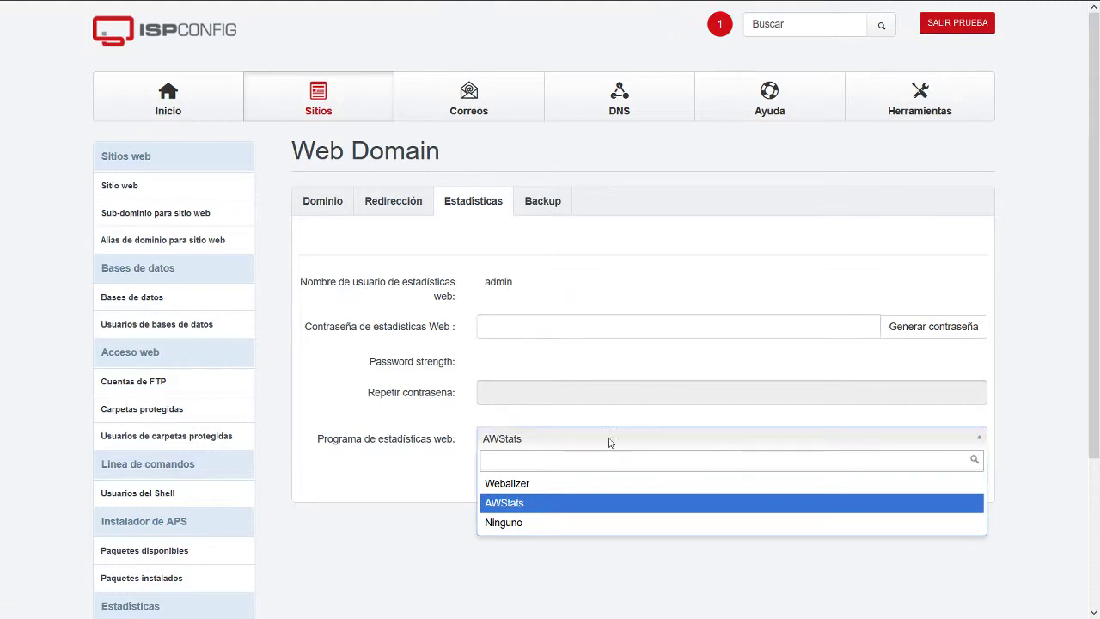
left_click(577, 441)
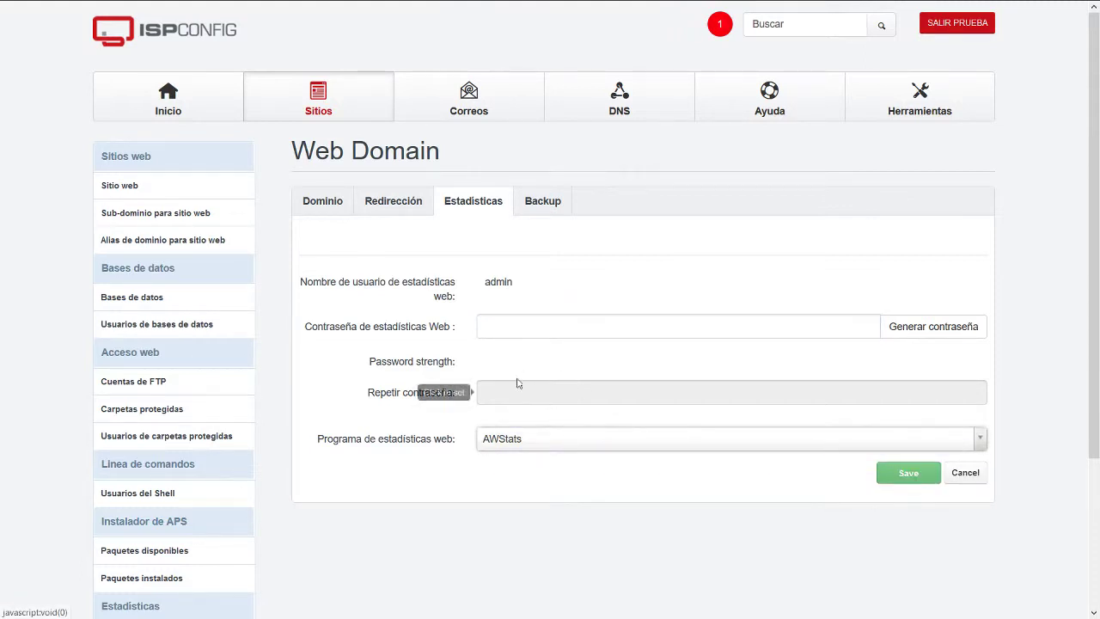
Set the website's backup interval to Diaria (daily) in the Backup tab.
left_click(536, 203)
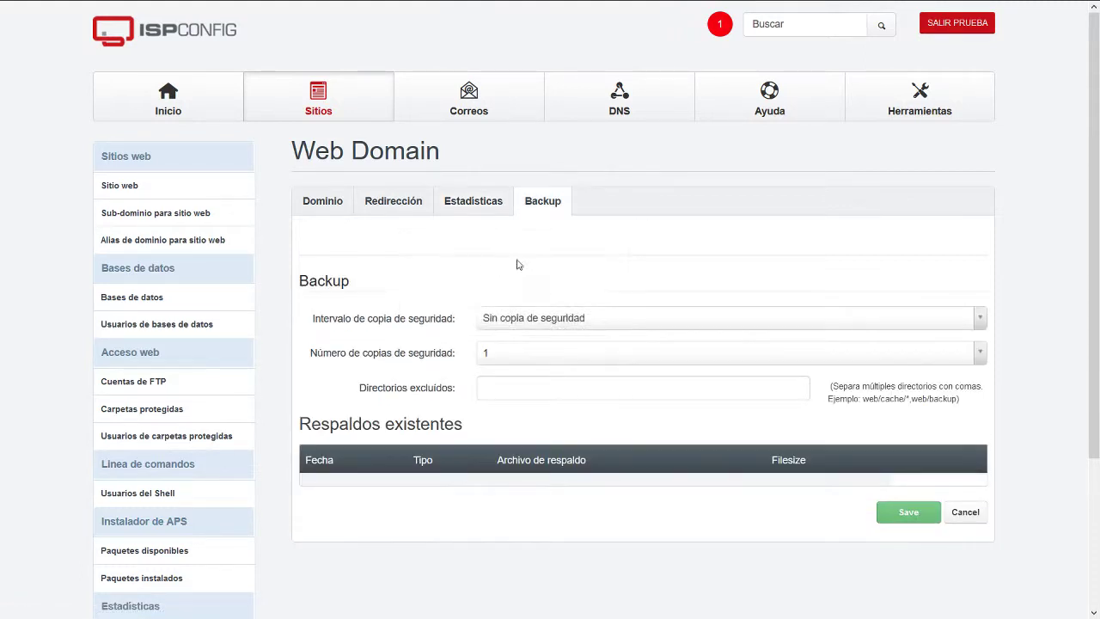
left_click(558, 320)
left_click(518, 282)
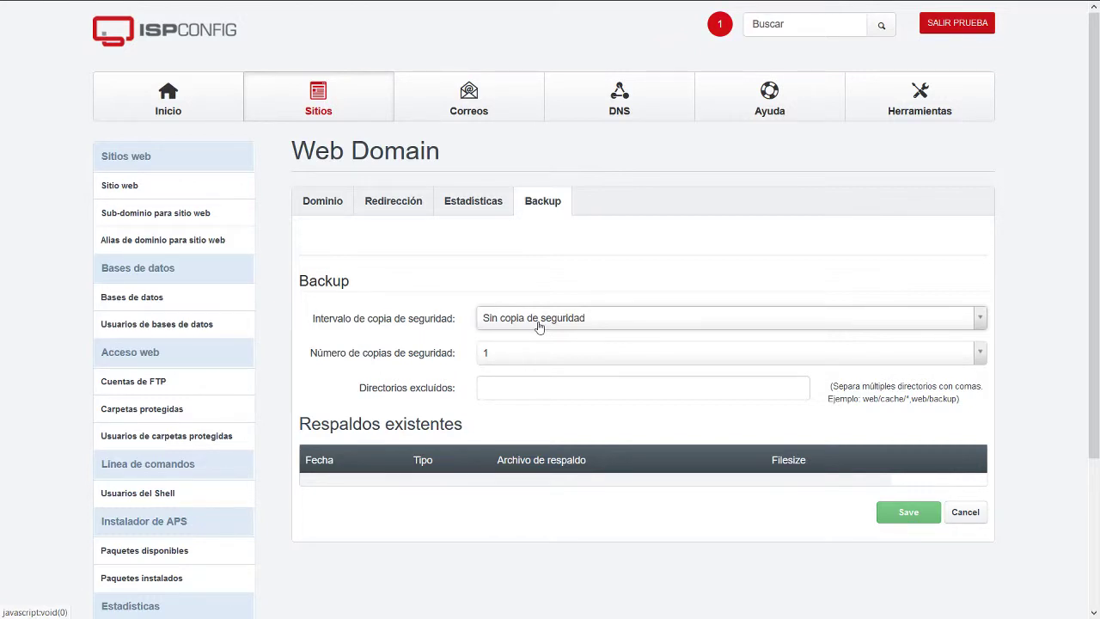
left_click(547, 324)
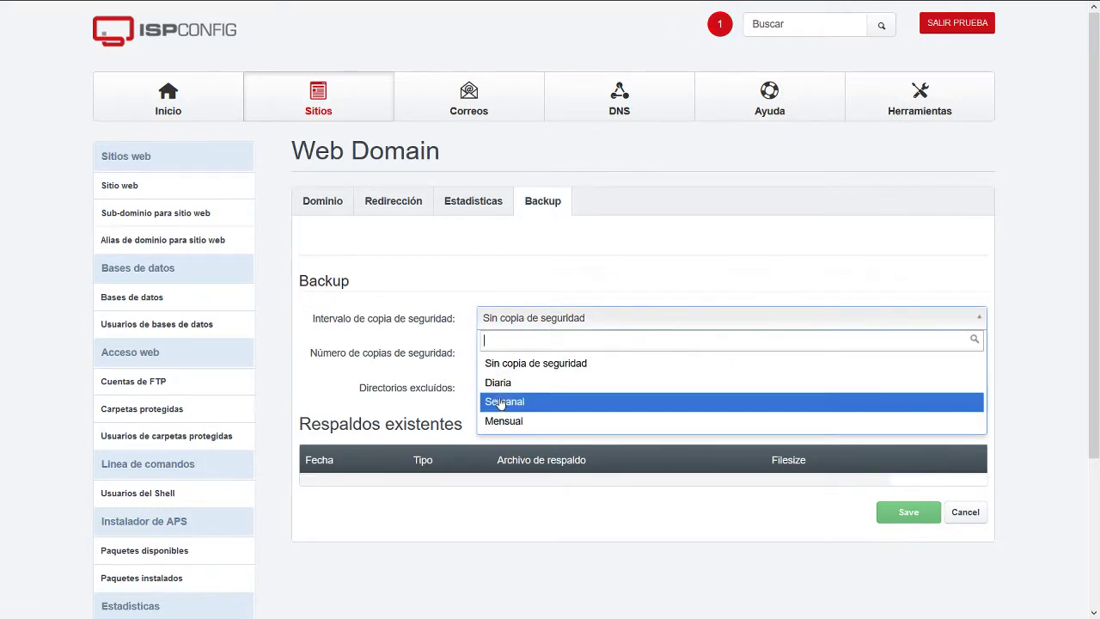
left_click(507, 401)
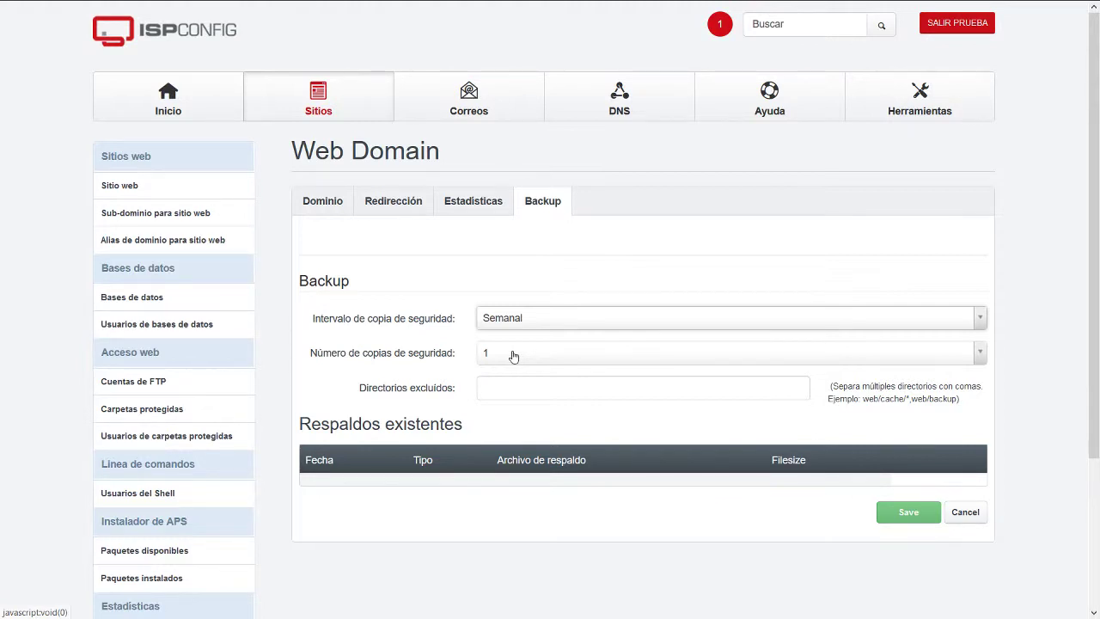
left_click(521, 326)
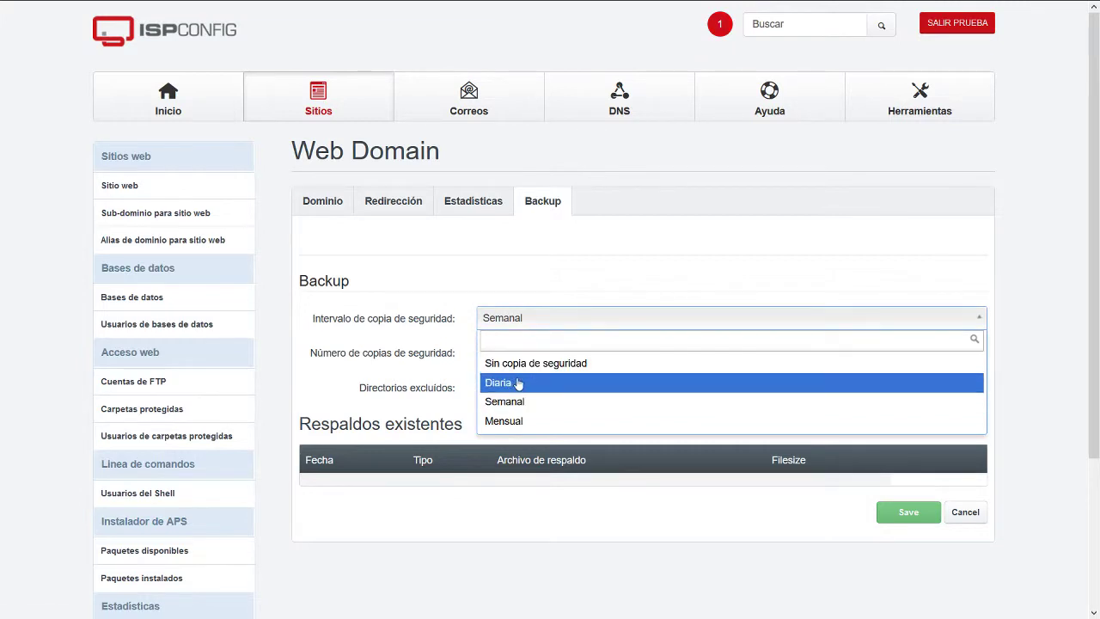
left_click(505, 381)
Set the number of backup copies to 1 and save the website.
left_click(506, 355)
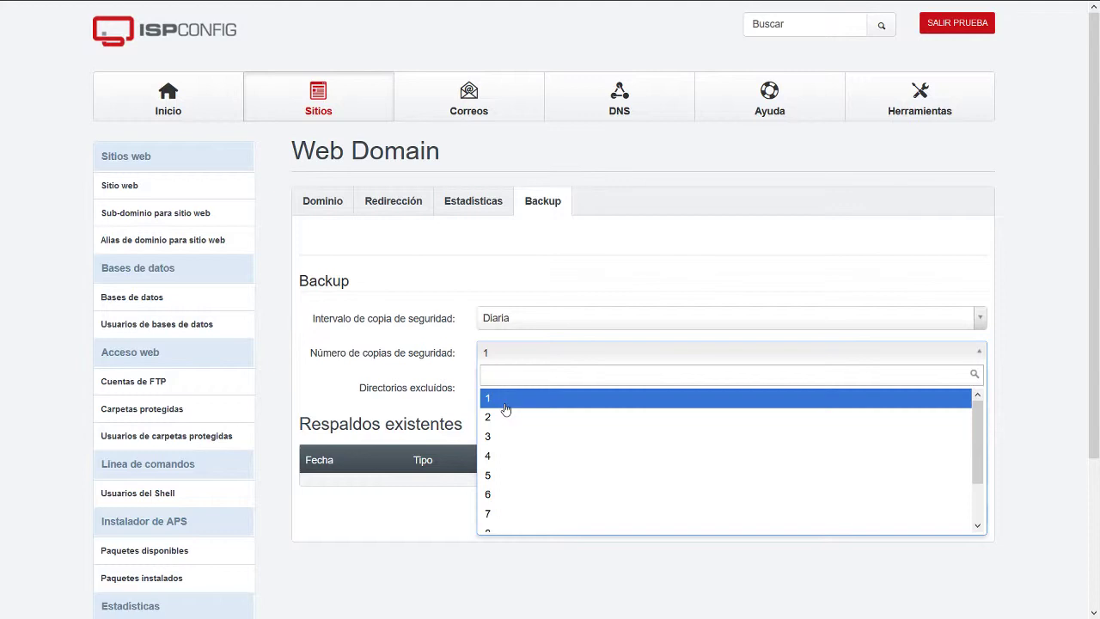
left_click(505, 437)
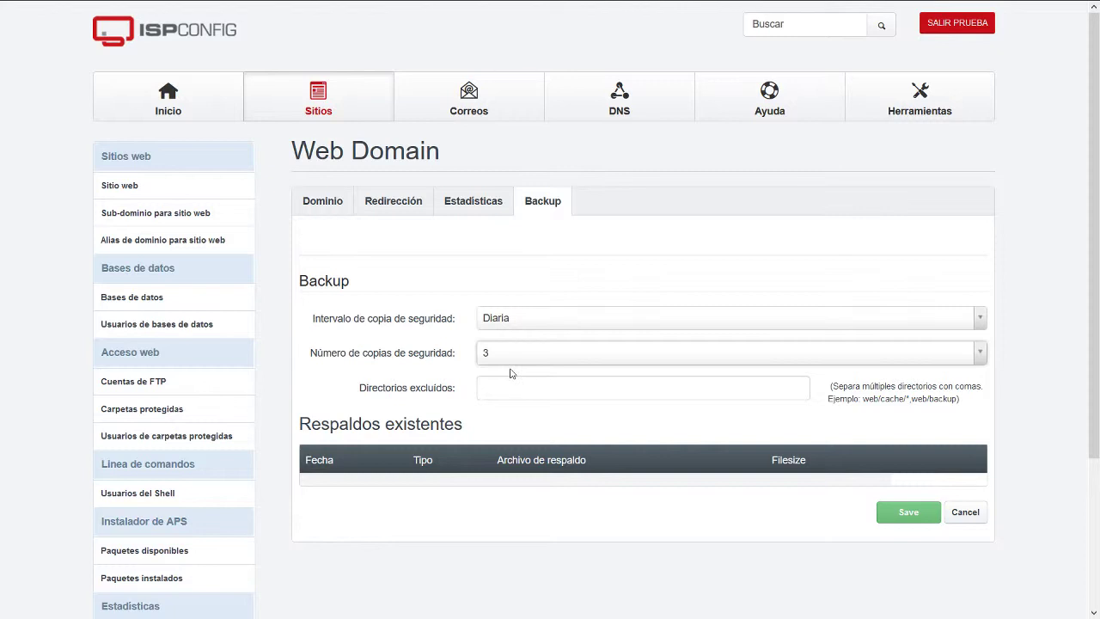
left_click(517, 383)
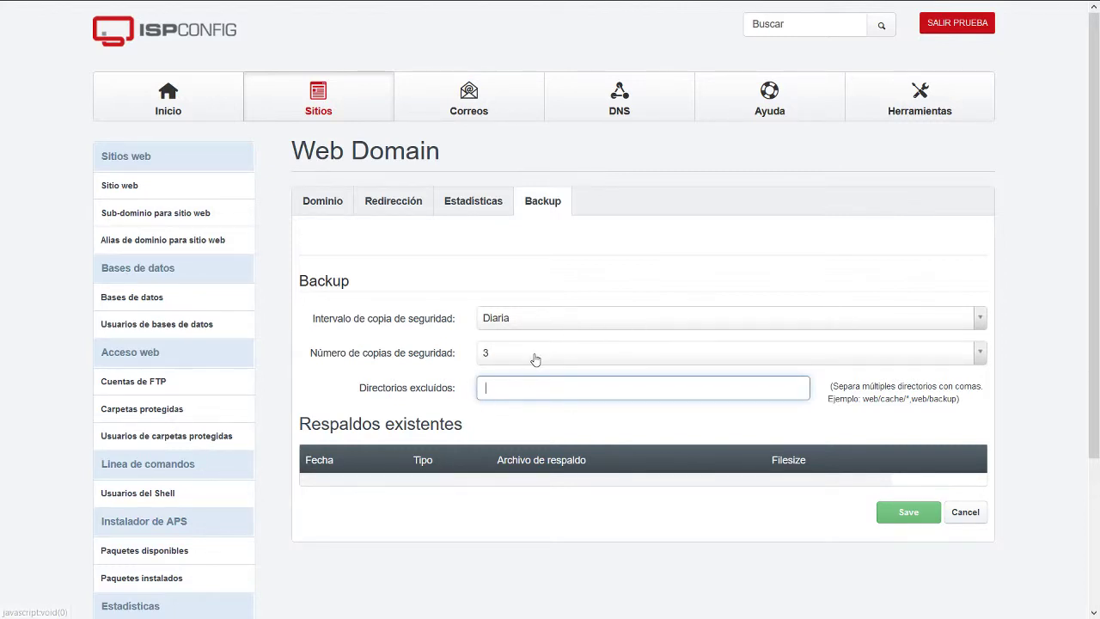
left_click(536, 354)
left_click(528, 398)
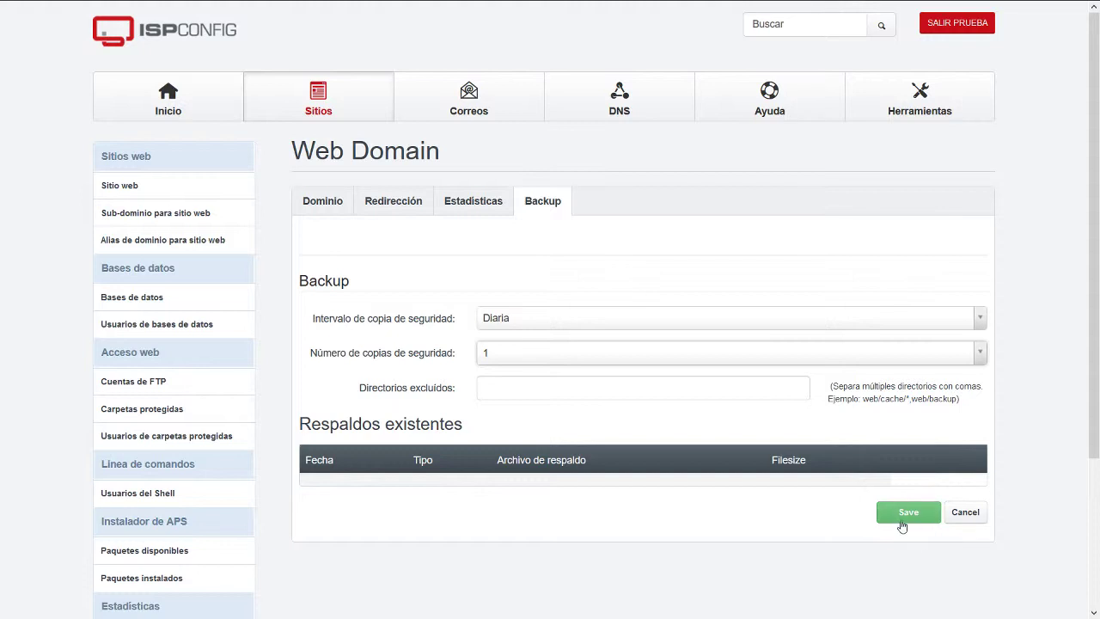
left_click(903, 521)
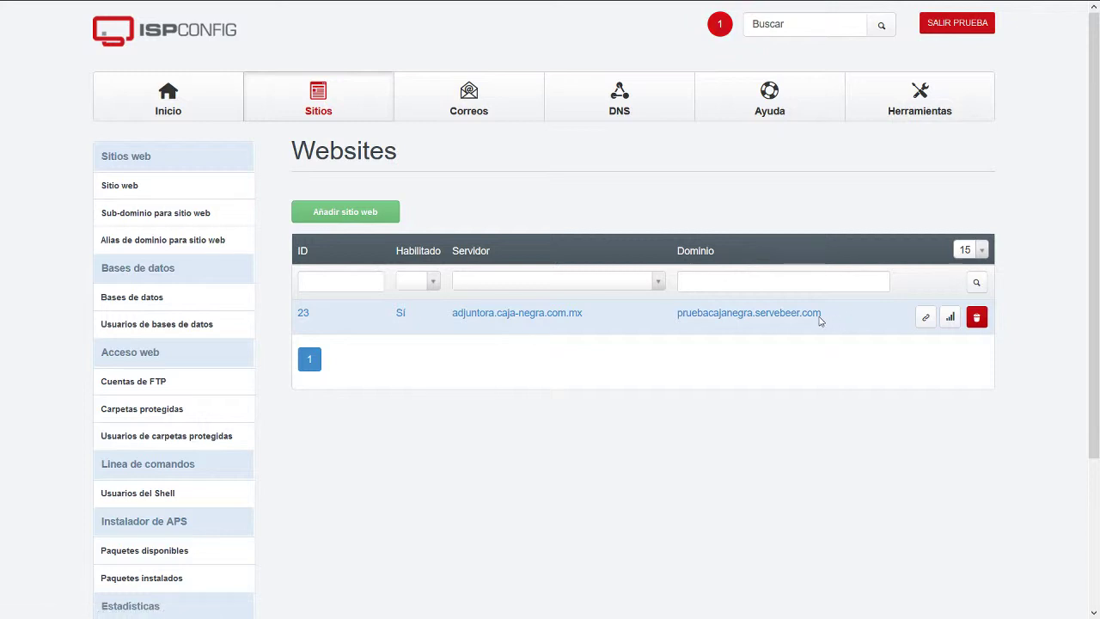
Open pruebacajanegra.servebeer.com in the browser from its row in the Websites list.
left_click_drag(821, 315, 674, 314)
left_click(671, 375)
left_click_drag(830, 315, 675, 318)
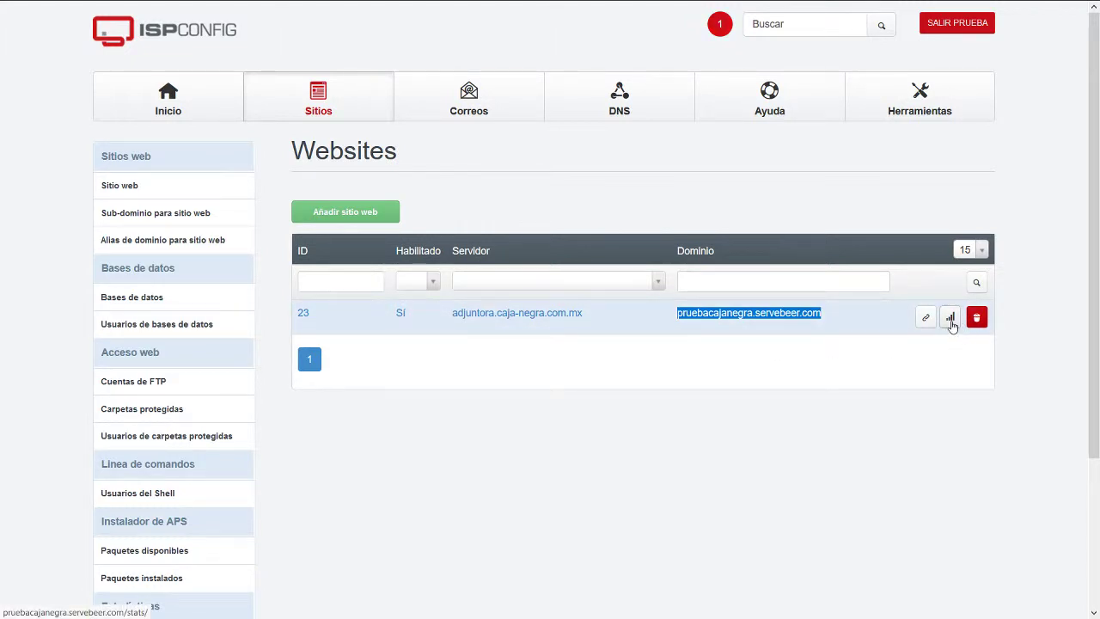
left_click(925, 319)
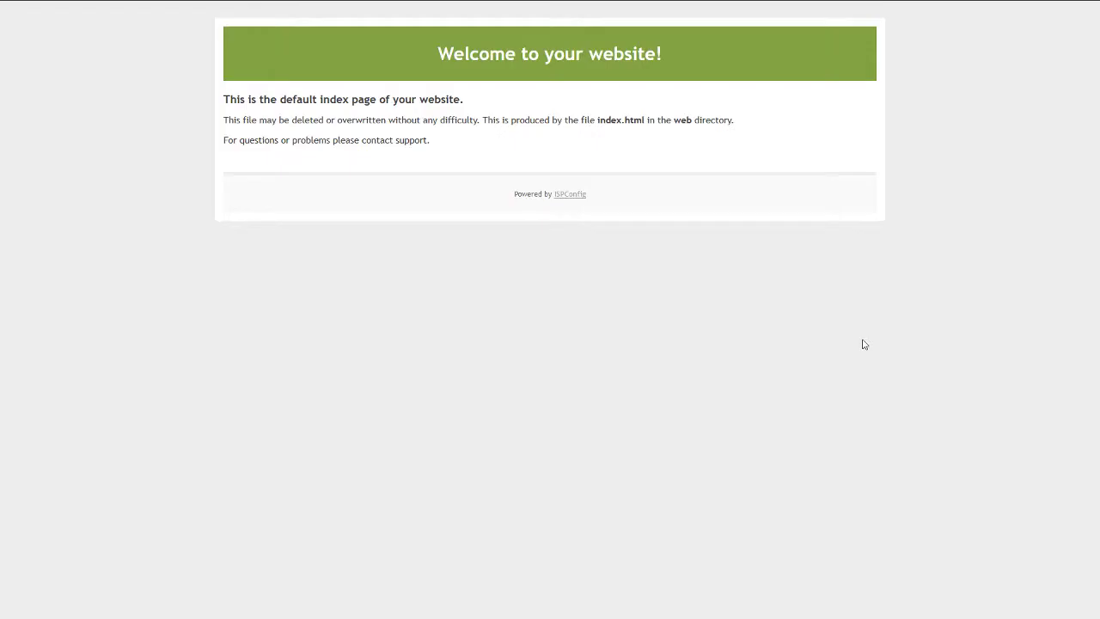
Load pruebacajanegra.servebeer.com/index.php in the browser, which returns a 404 Not Found error.
mouse_move(434, 8)
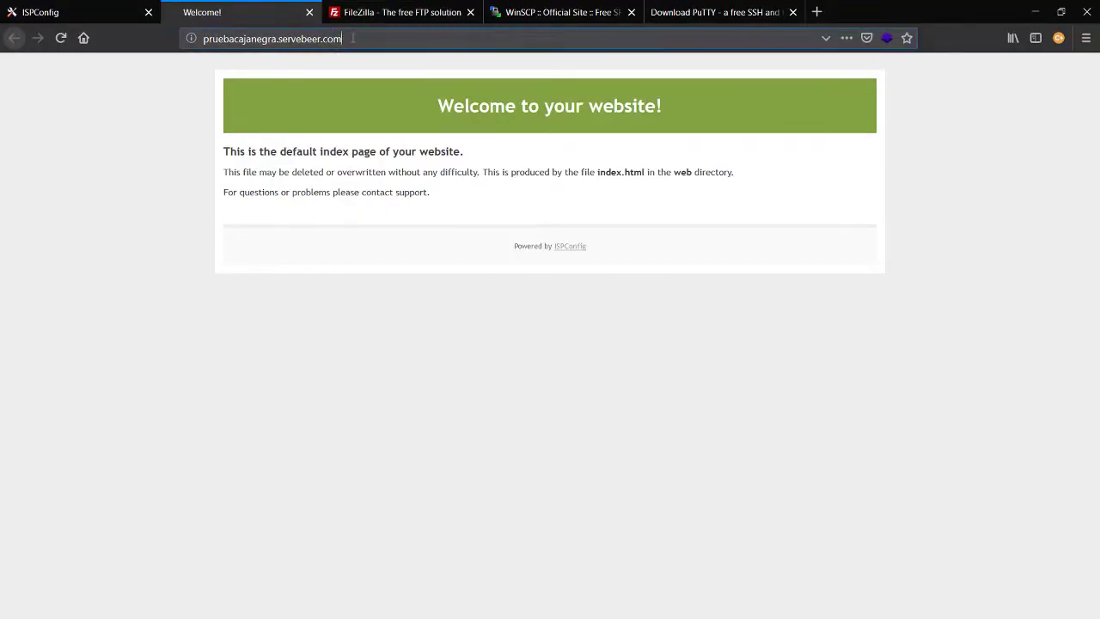
left_click(182, 40)
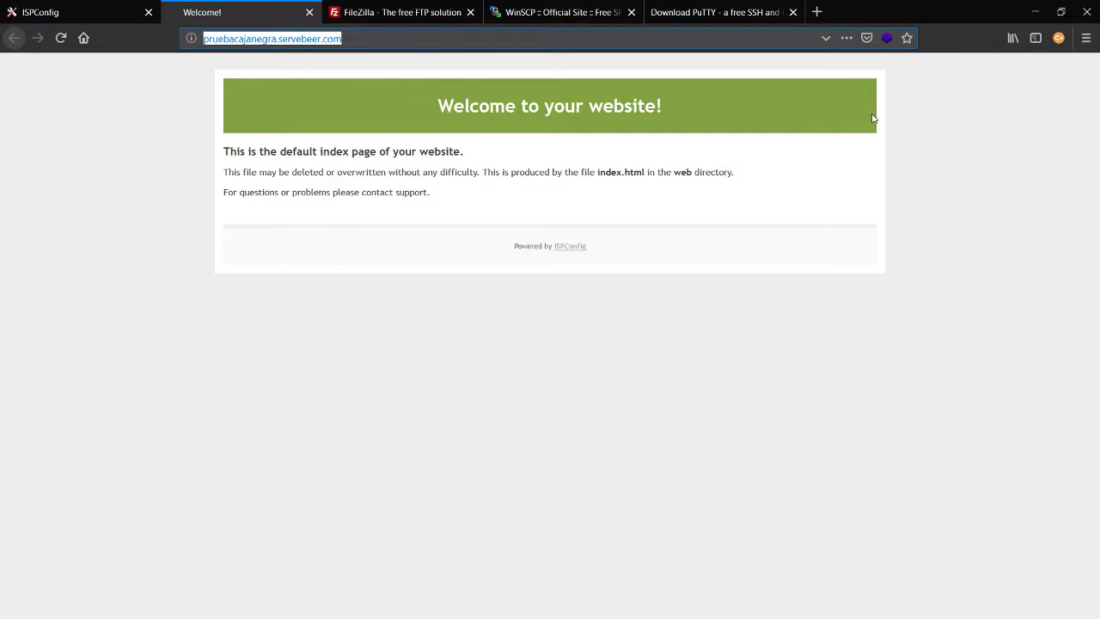
left_click(922, 143)
key("F11")
mouse_move(307, 6)
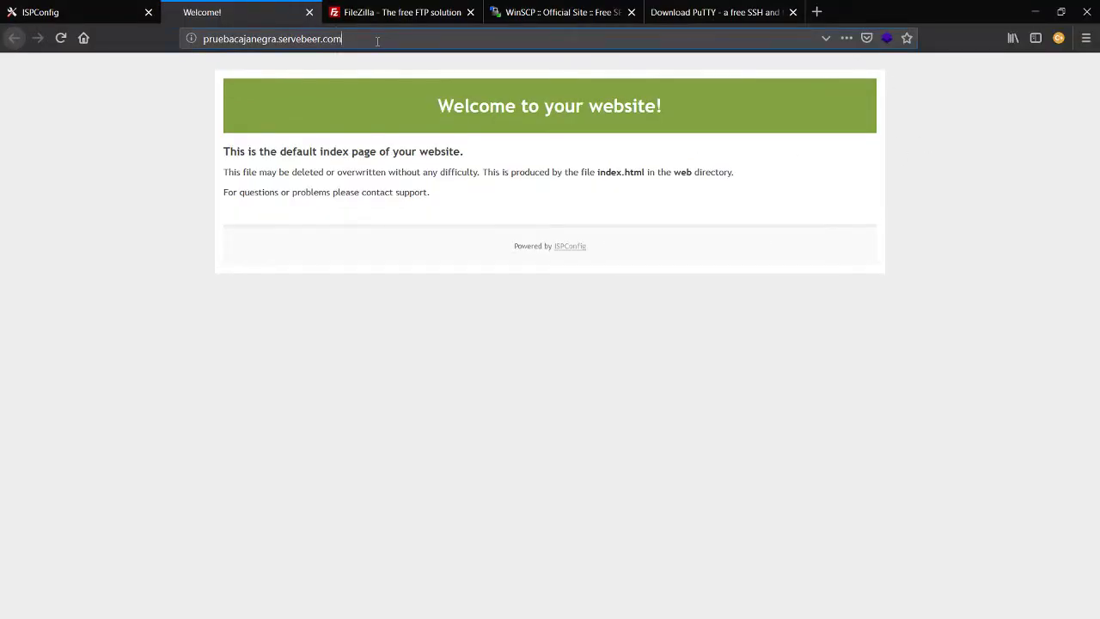
left_click(380, 39)
left_click(383, 38)
type("/index.php")
key("Return")
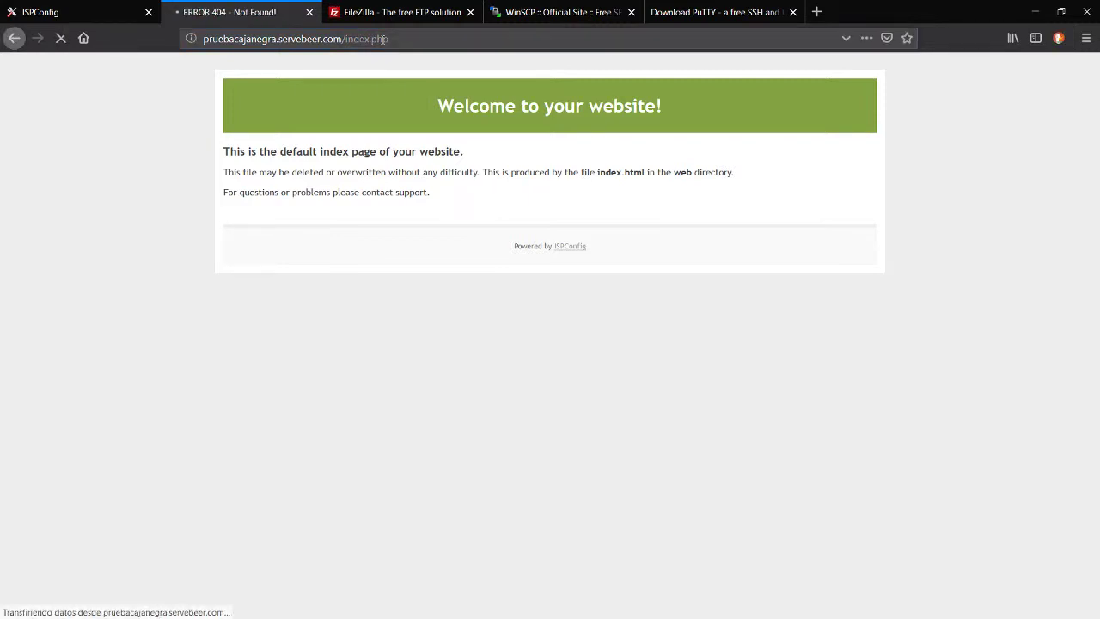
Switch back to the ISPConfig tab's Websites list in full-screen view.
key("F11")
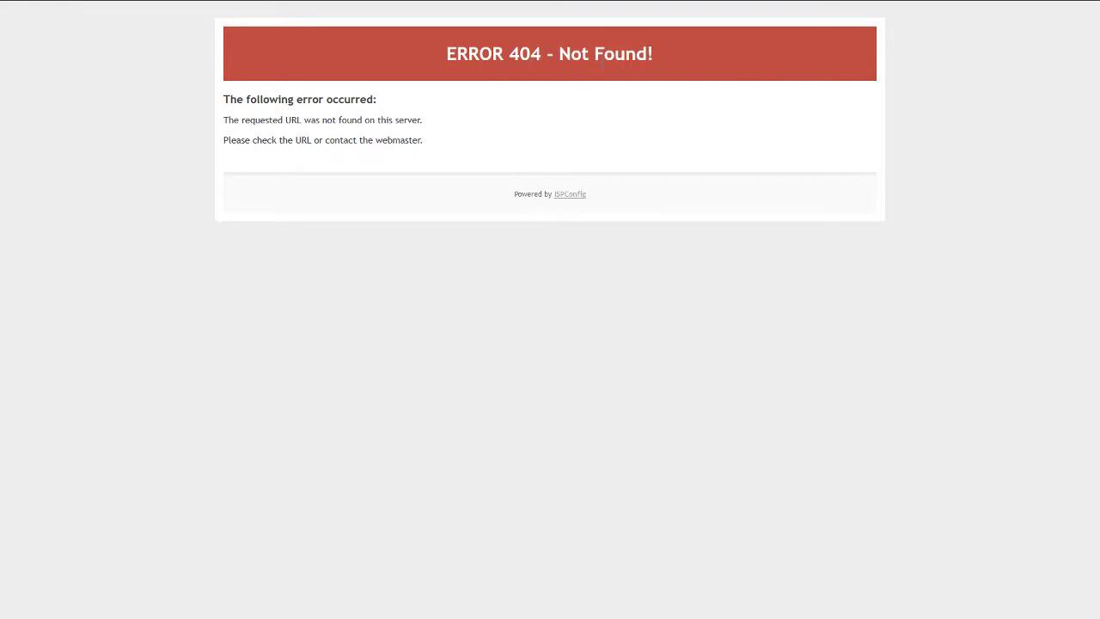
key("F11")
left_click(113, 7)
key("F11")
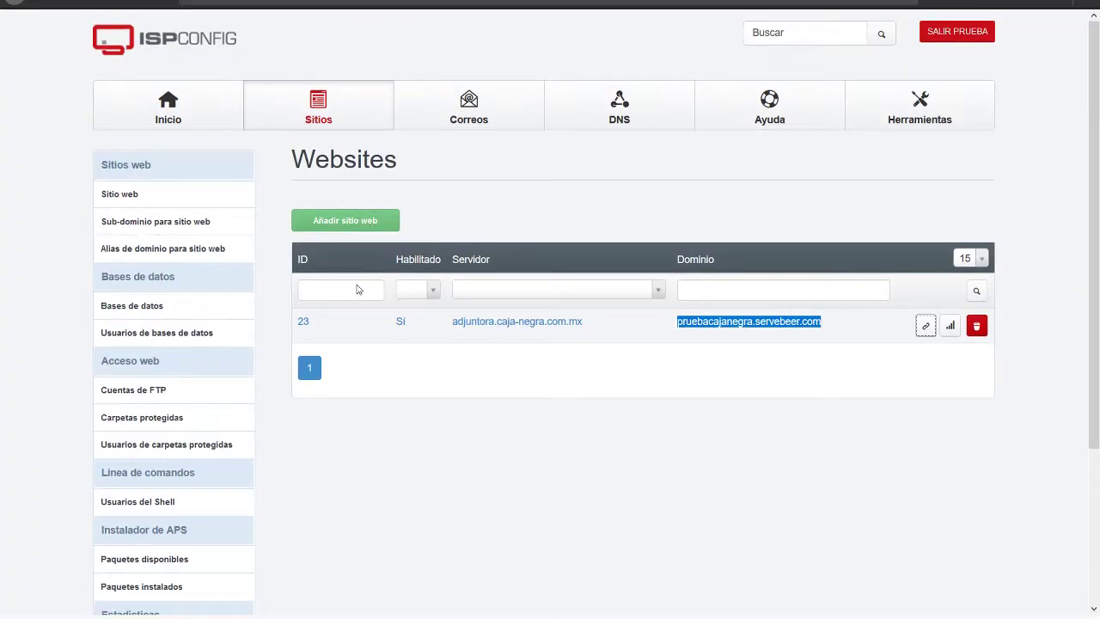
Open the pruebacajanegra.servebeer.com web domain settings from the Websites list.
left_click(534, 321)
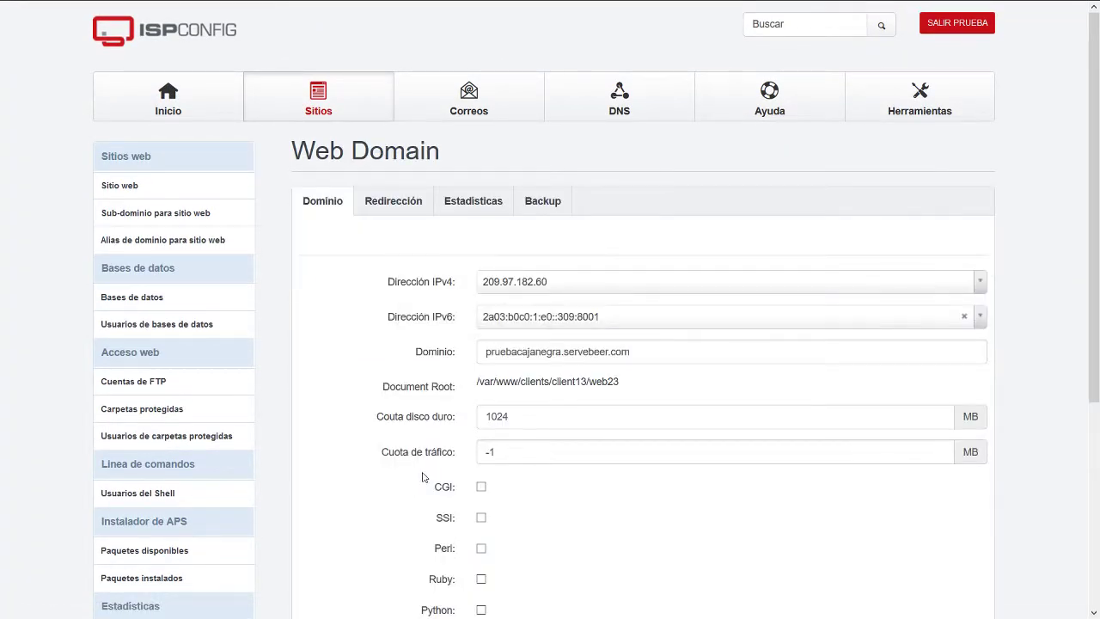
scroll(422, 478, "down", 5)
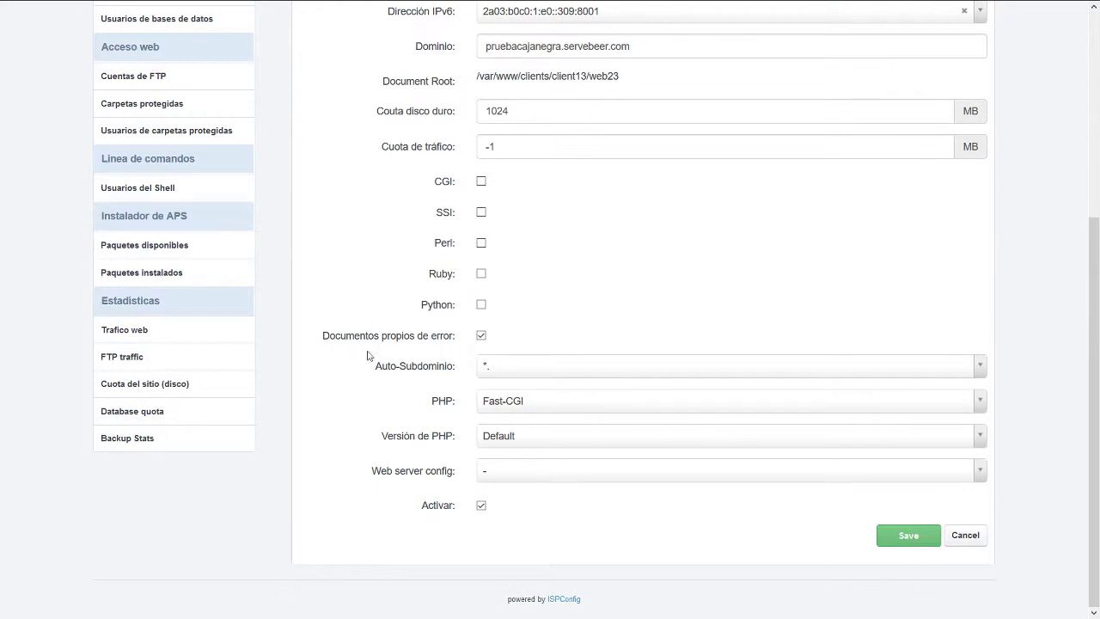
left_click_drag(323, 337, 349, 337)
left_click(522, 290)
Reload the 404 tab at the site's root address without index.php, then return to ISPConfig.
left_click(258, 11)
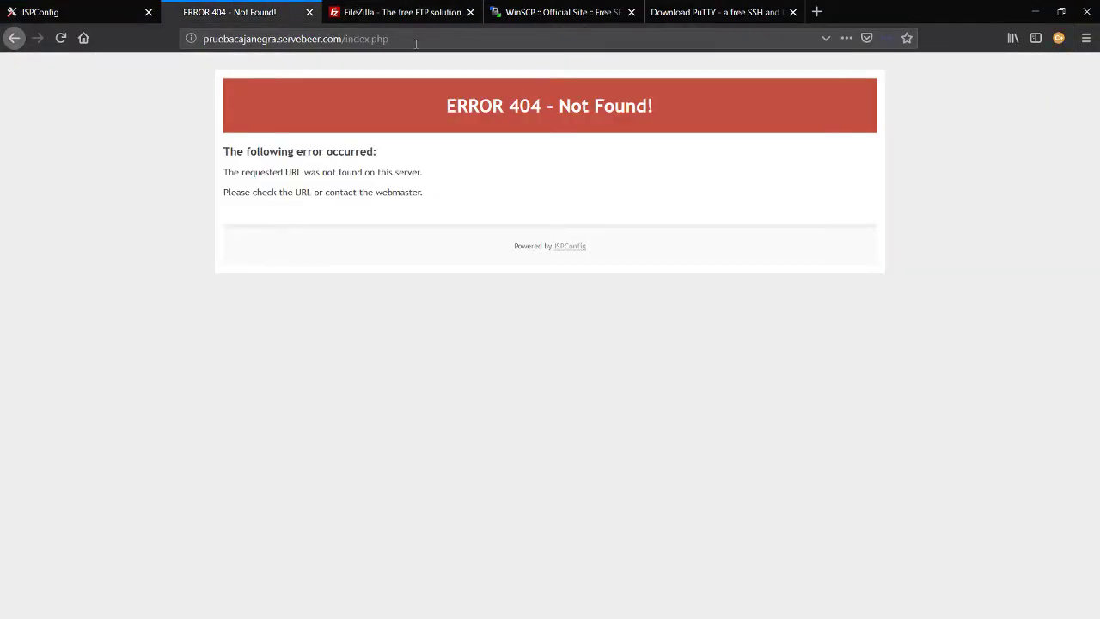
left_click_drag(415, 43, 345, 49)
key("BackSpace")
key("Return")
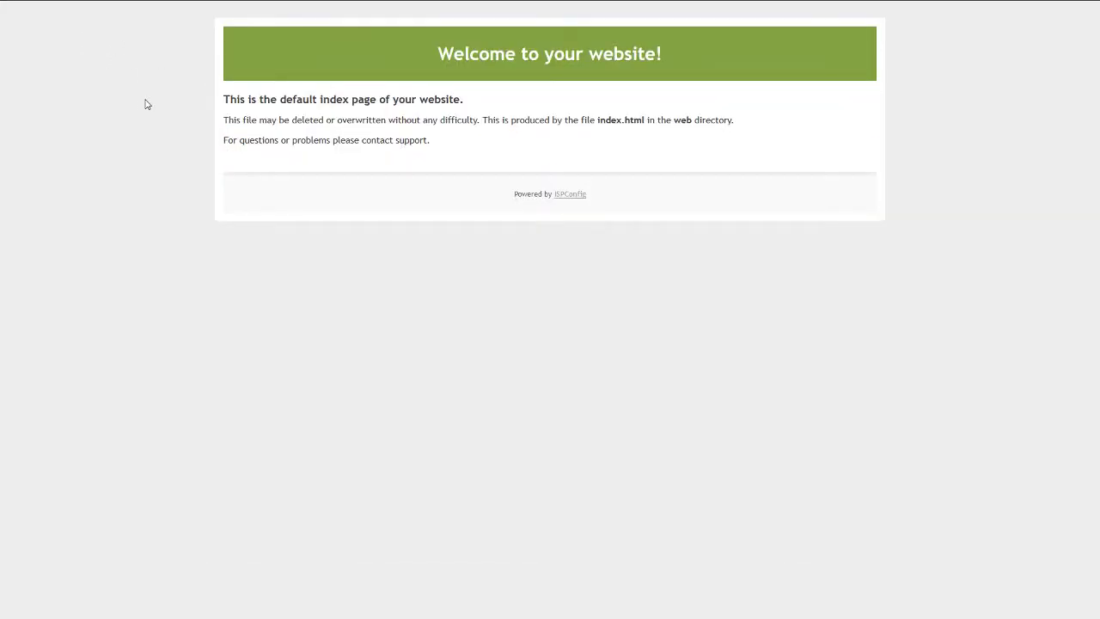
left_click(43, 7)
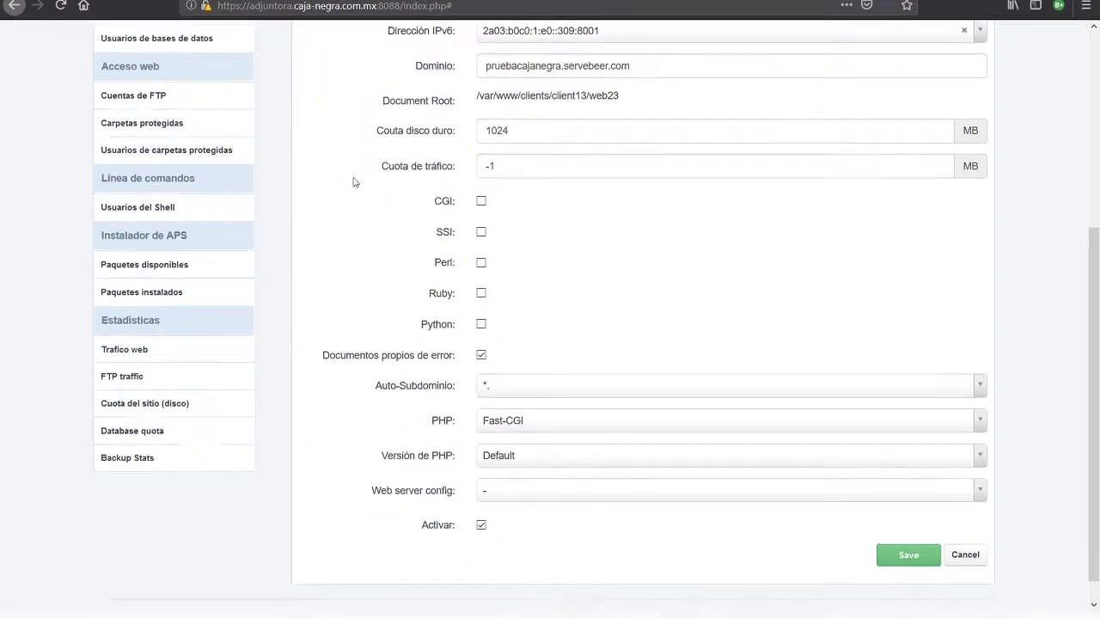
scroll(320, 286, "up", 5)
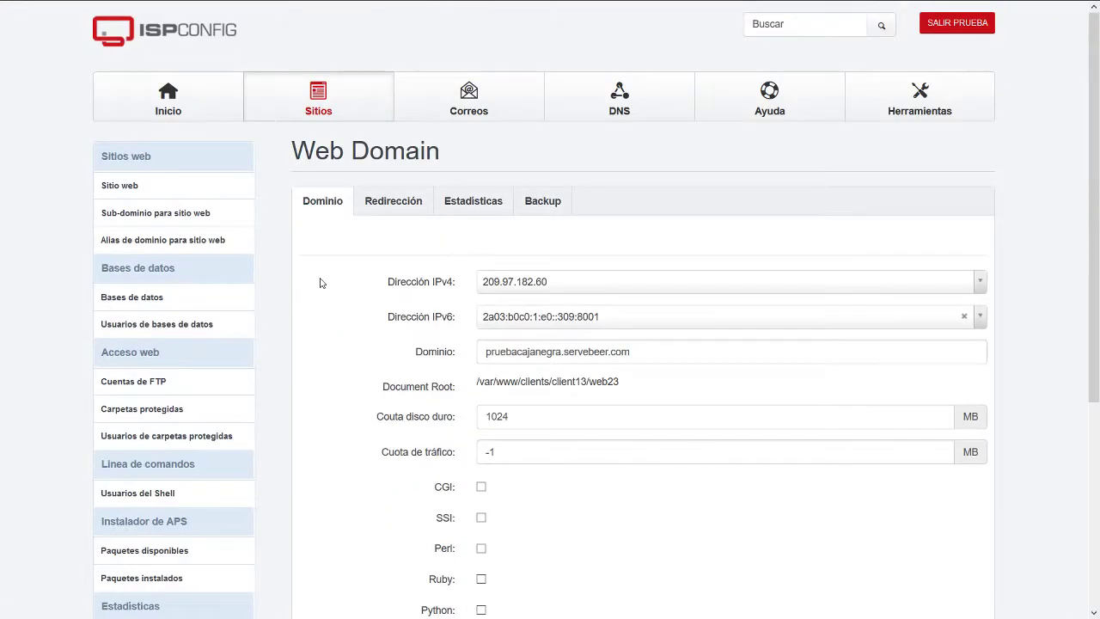
Under Correos, create mail domain pruebacajanegra.servebeer.com with Normal spam filtering and save it.
left_click(475, 114)
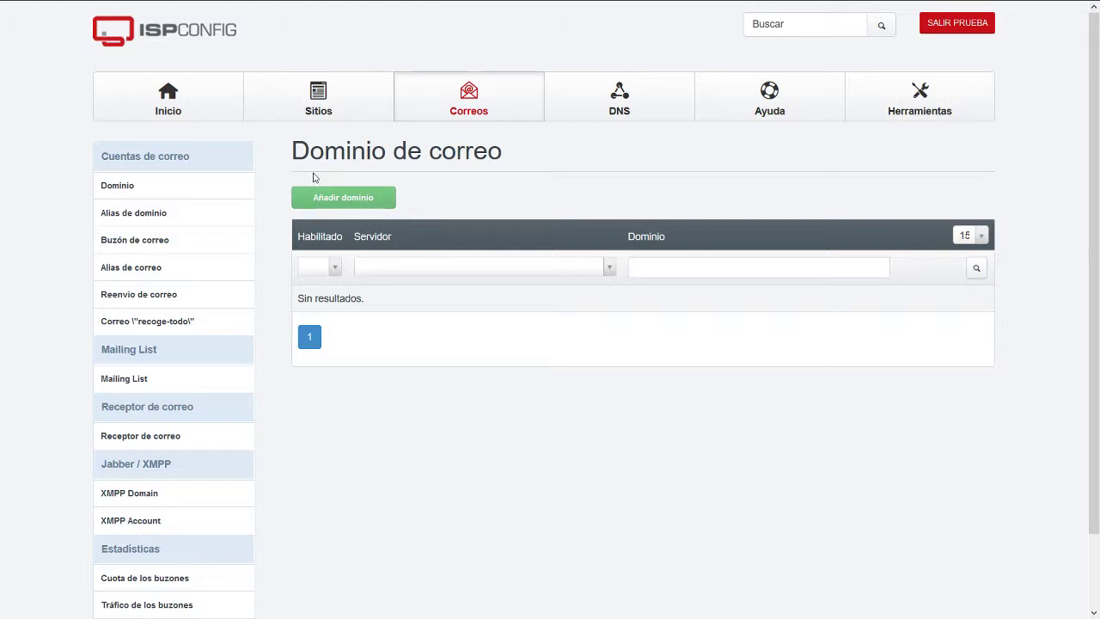
left_click(352, 196)
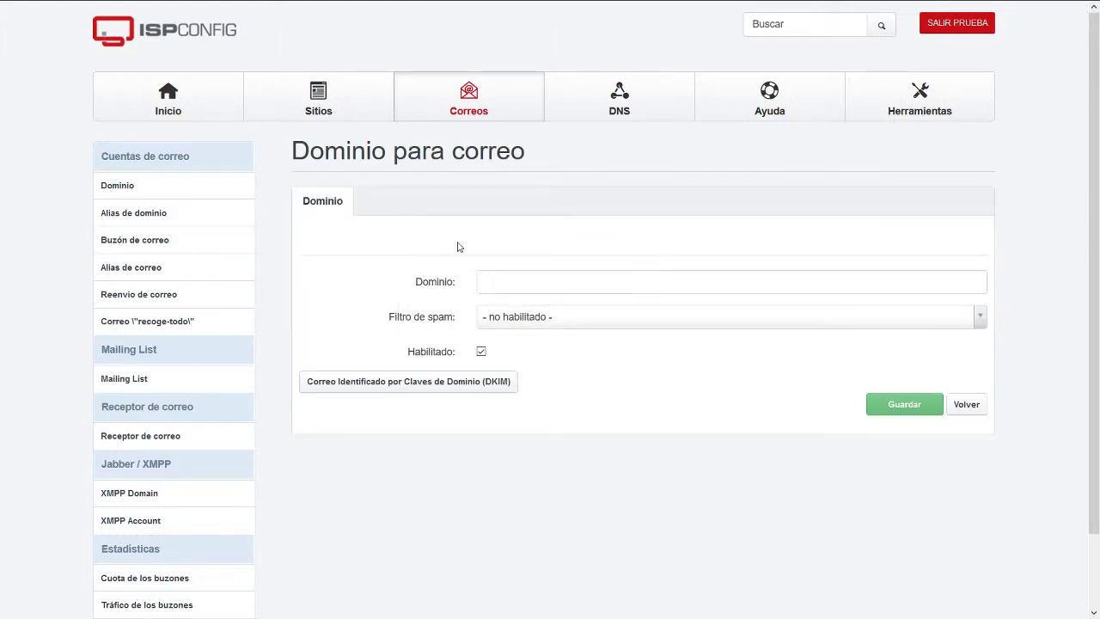
left_click(544, 287)
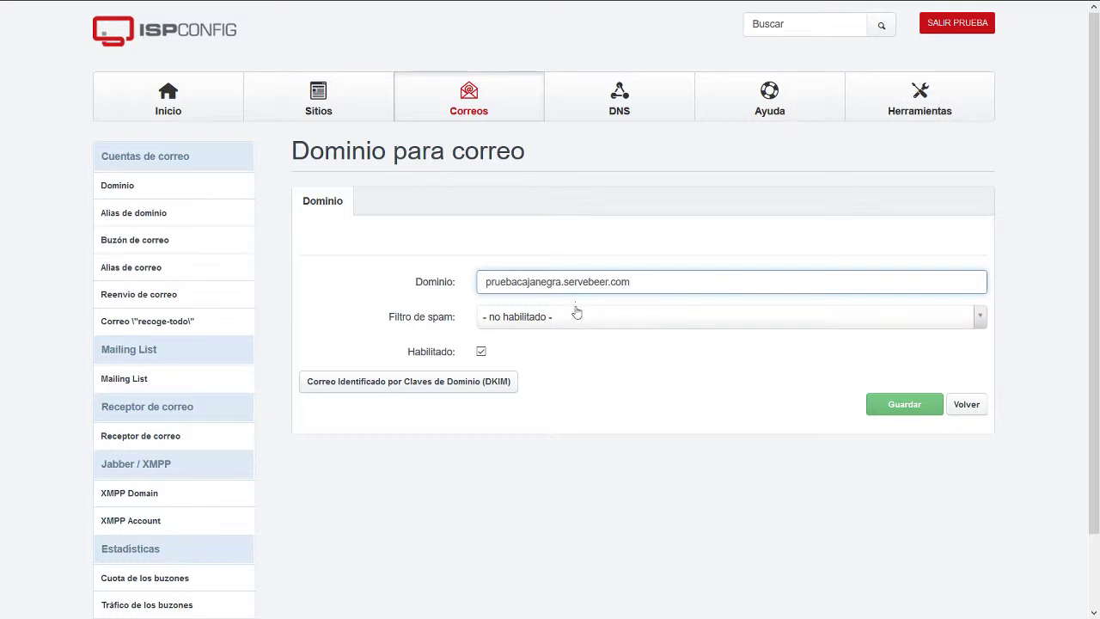
left_click(577, 313)
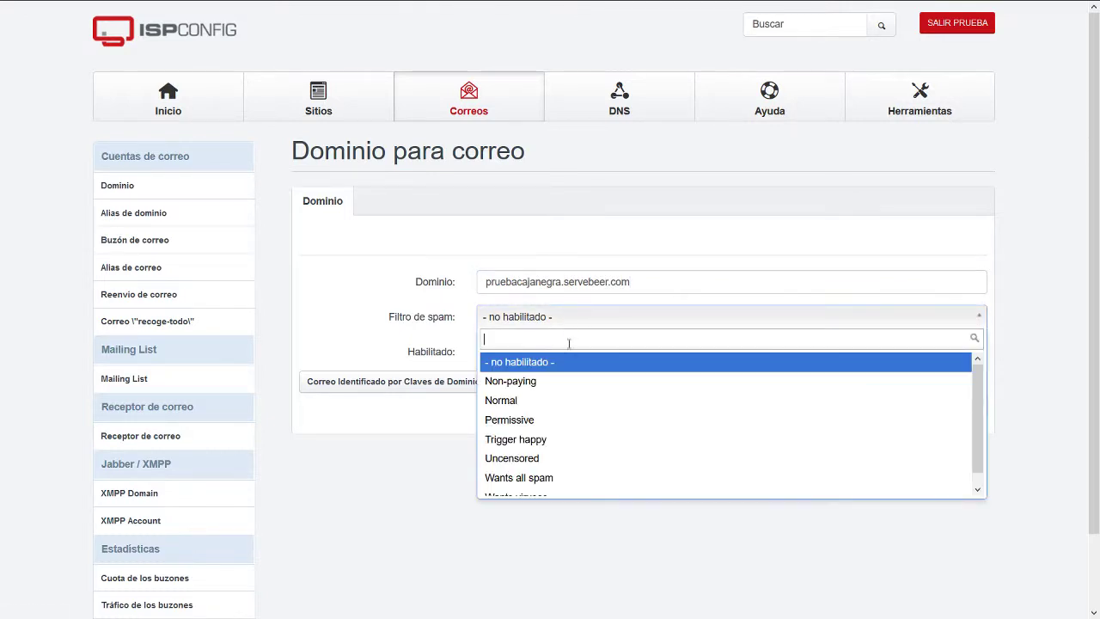
left_click(560, 406)
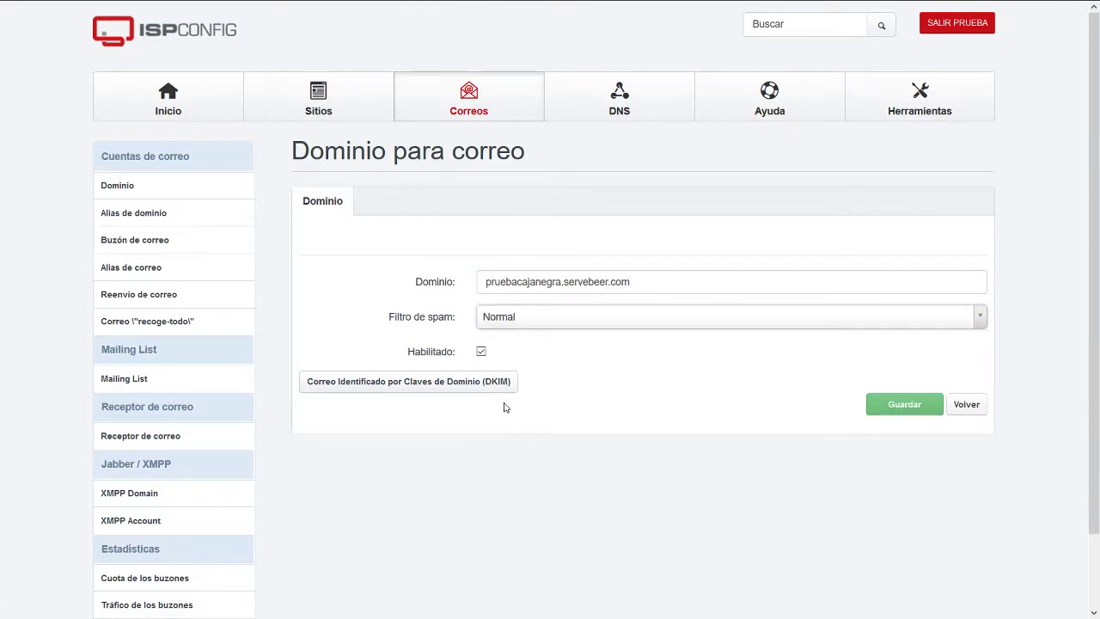
left_click(900, 411)
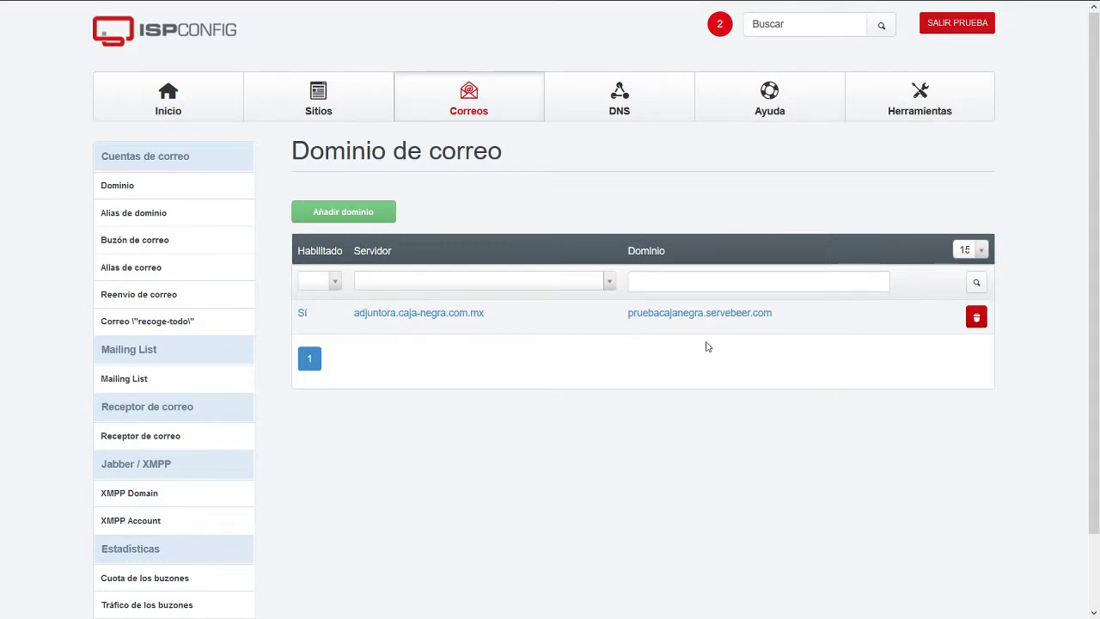
Show the empty Buzón de correo list and begin a new mailbox for pruebacajanegra.servebeer.com.
left_click_drag(785, 318, 616, 317)
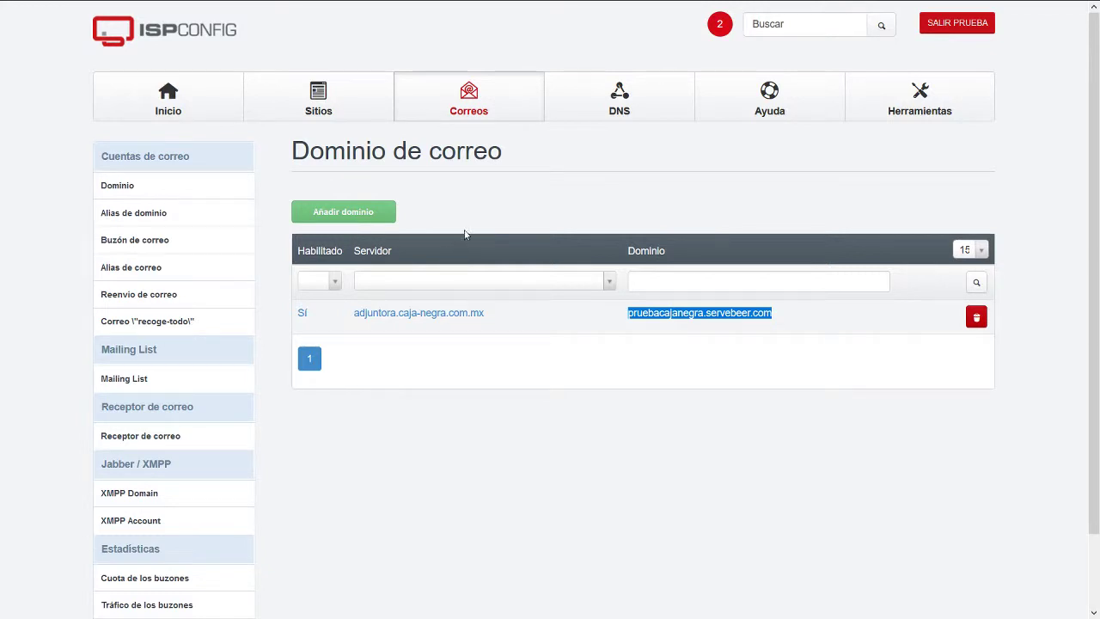
left_click(816, 326)
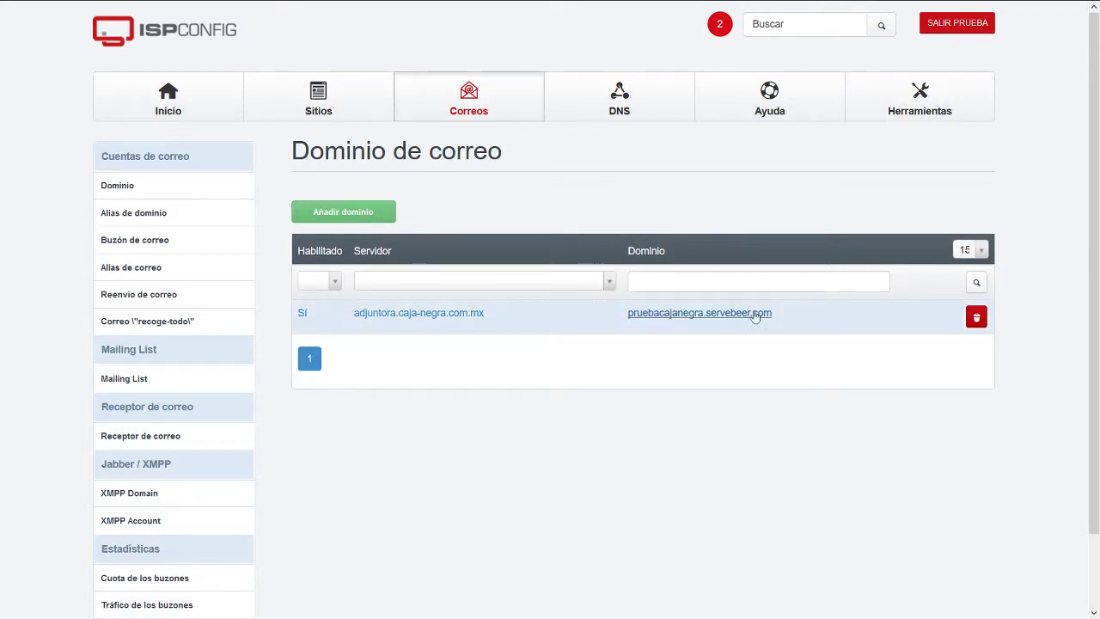
left_click(134, 241)
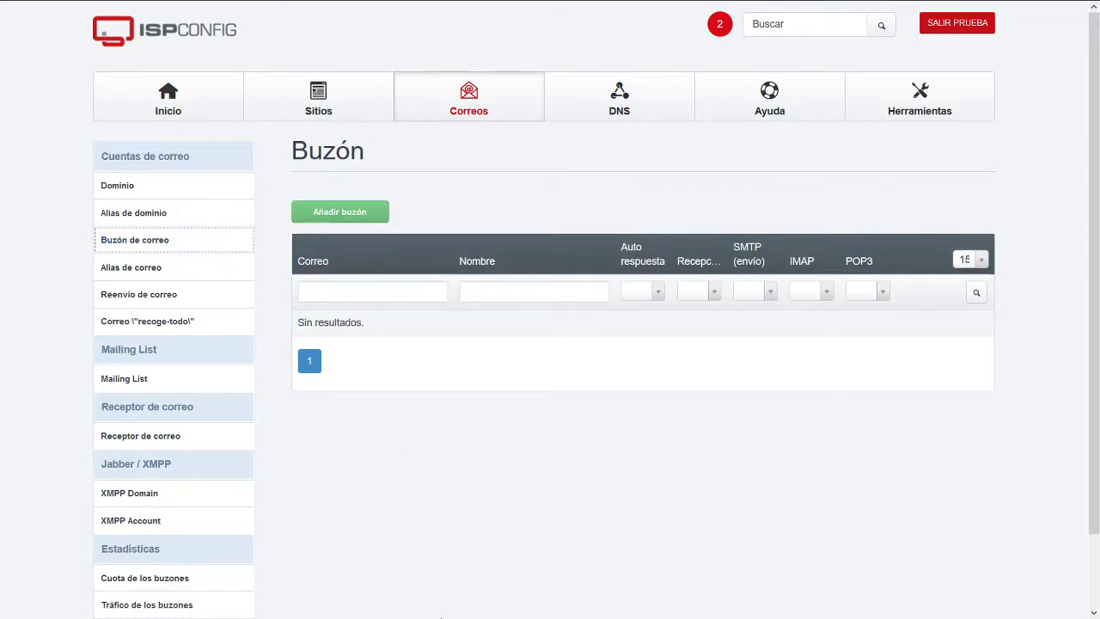
left_click(467, 433)
left_click(351, 214)
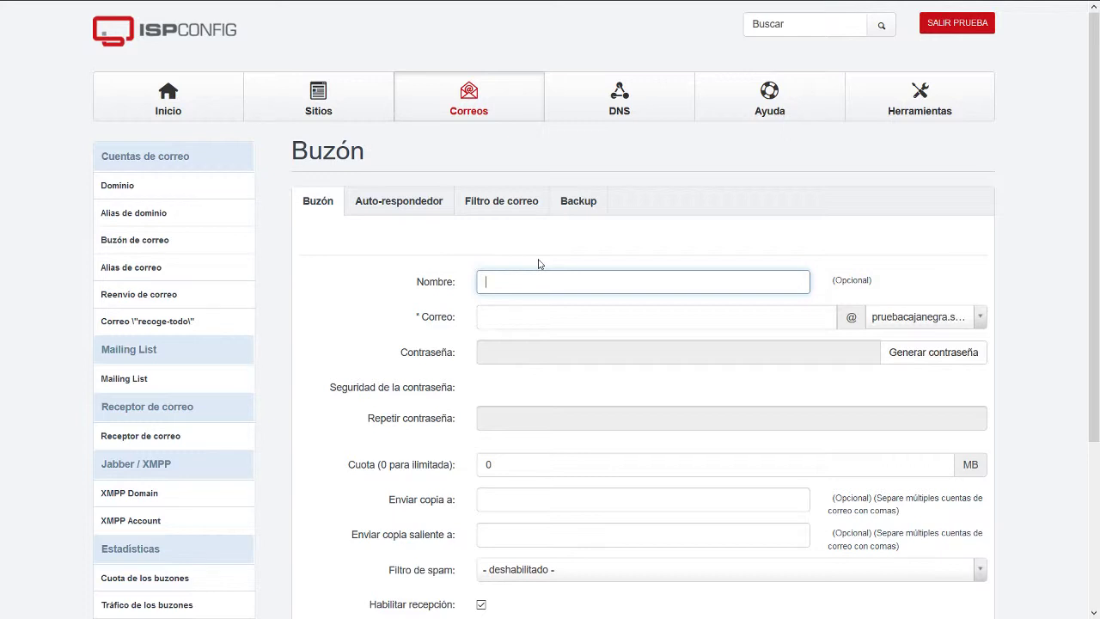
Enter the user's full name and a mailbox address on the mail domain.
key("Tab")
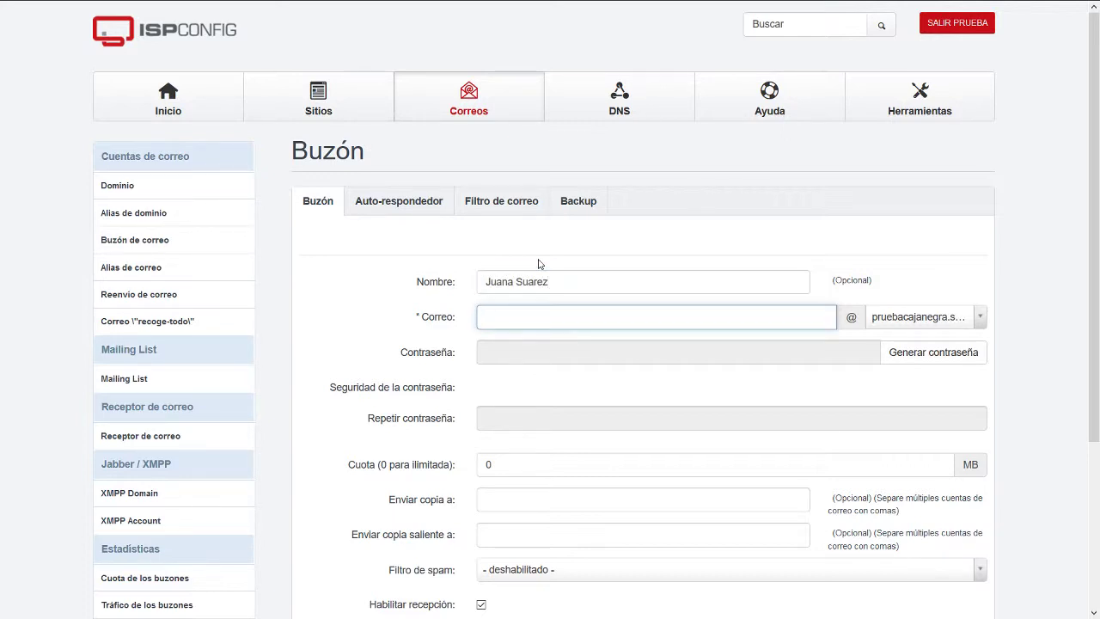
key("Tab")
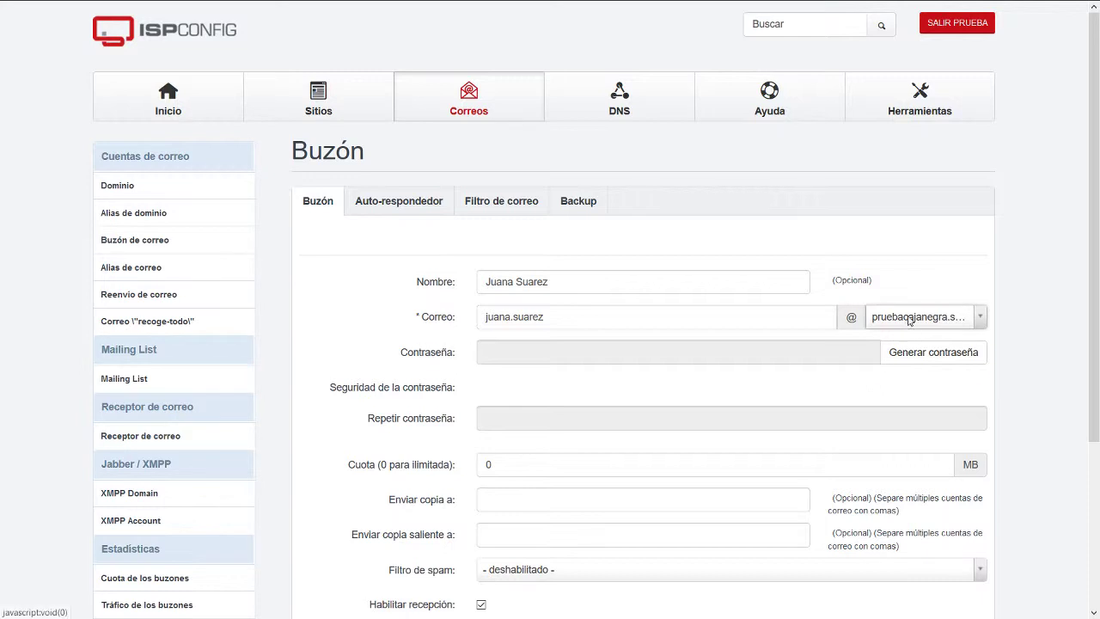
left_click(909, 314)
left_click(885, 363)
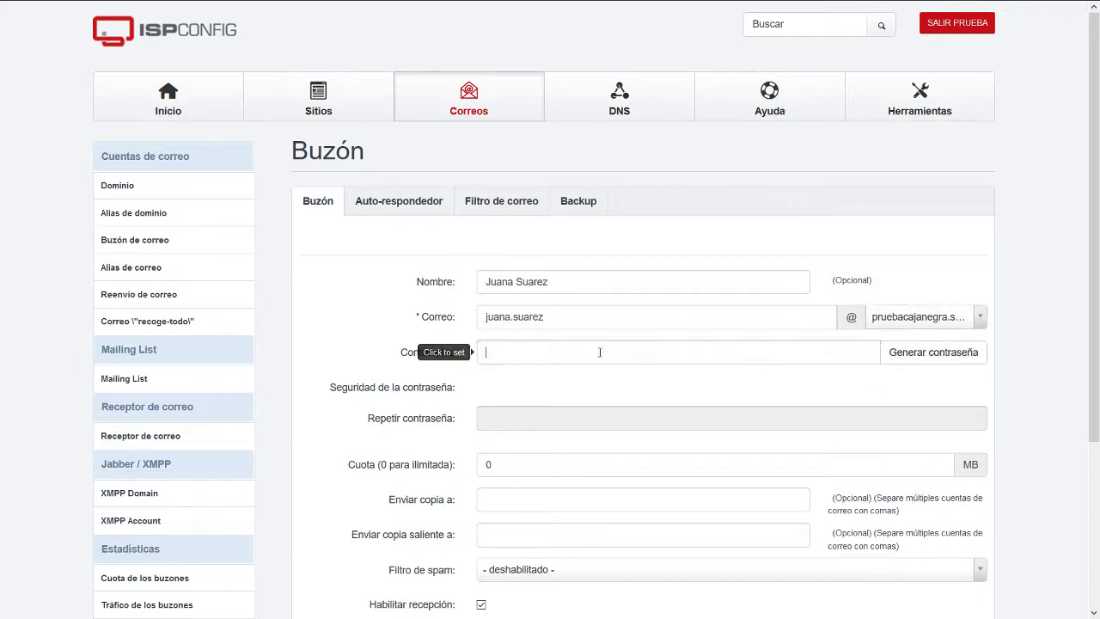
Generate a very strong password and leave the quota at 0 (unlimited).
left_click(933, 353)
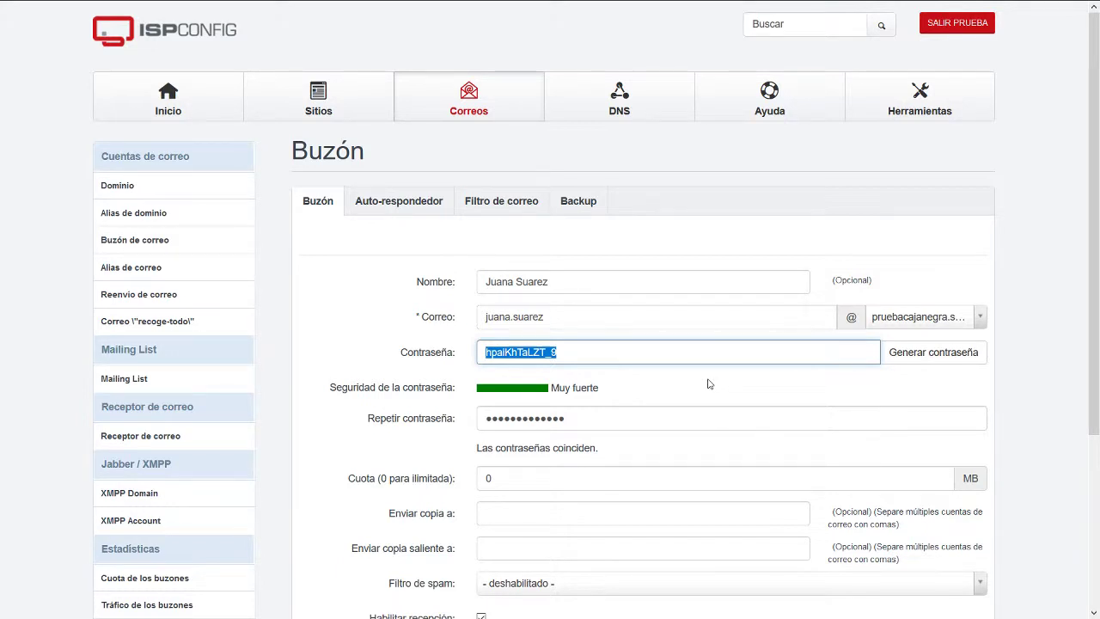
left_click(710, 382)
scroll(712, 381, "down", 5)
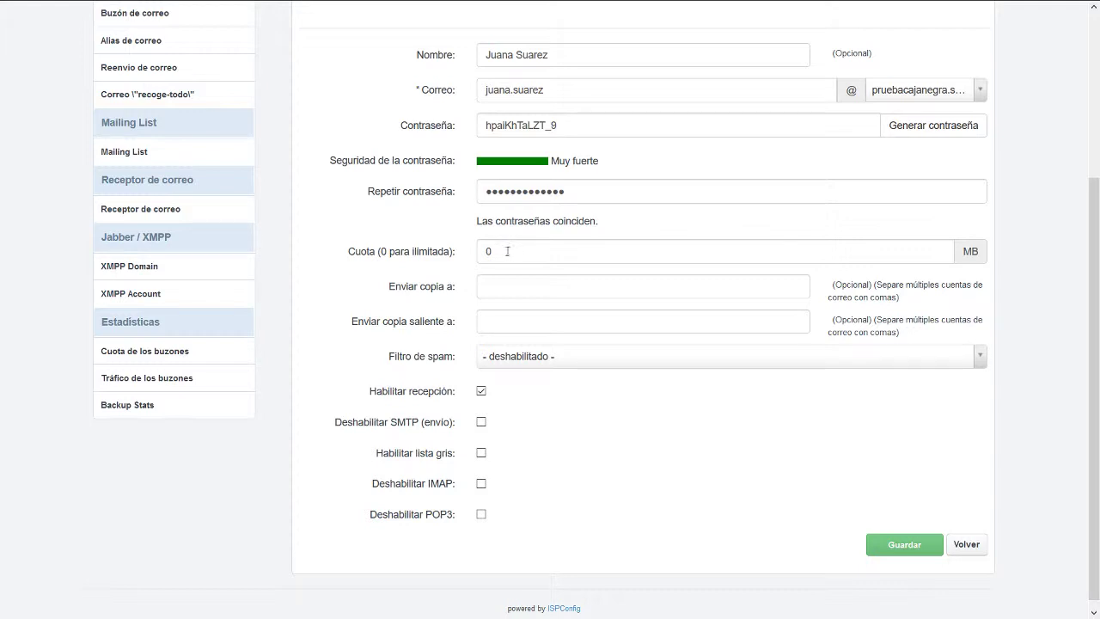
left_click_drag(507, 250, 458, 249)
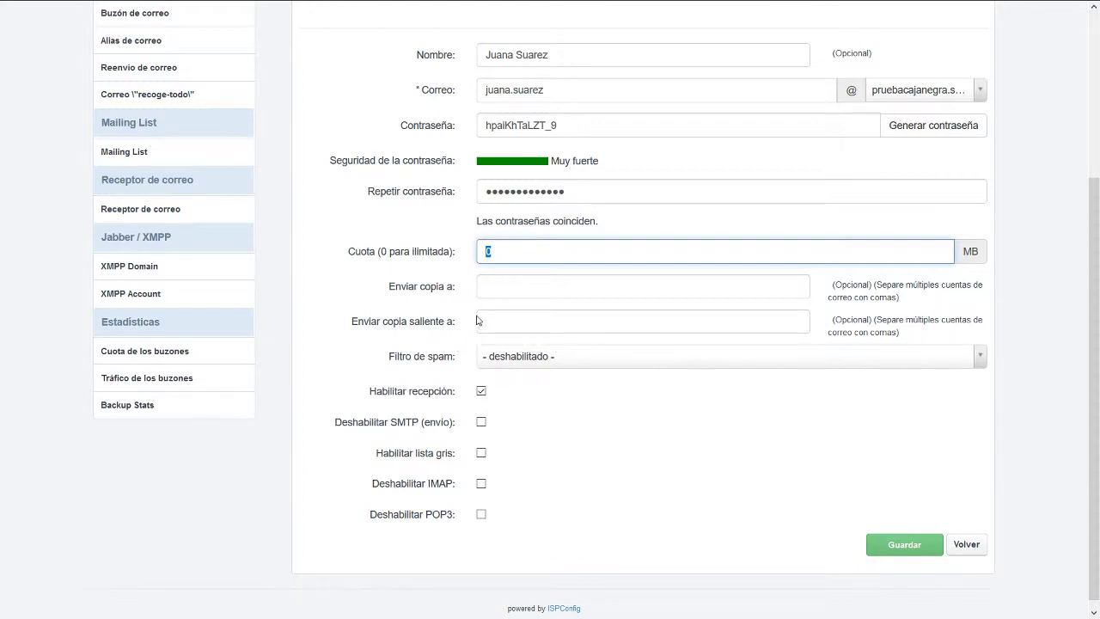
left_click(507, 286)
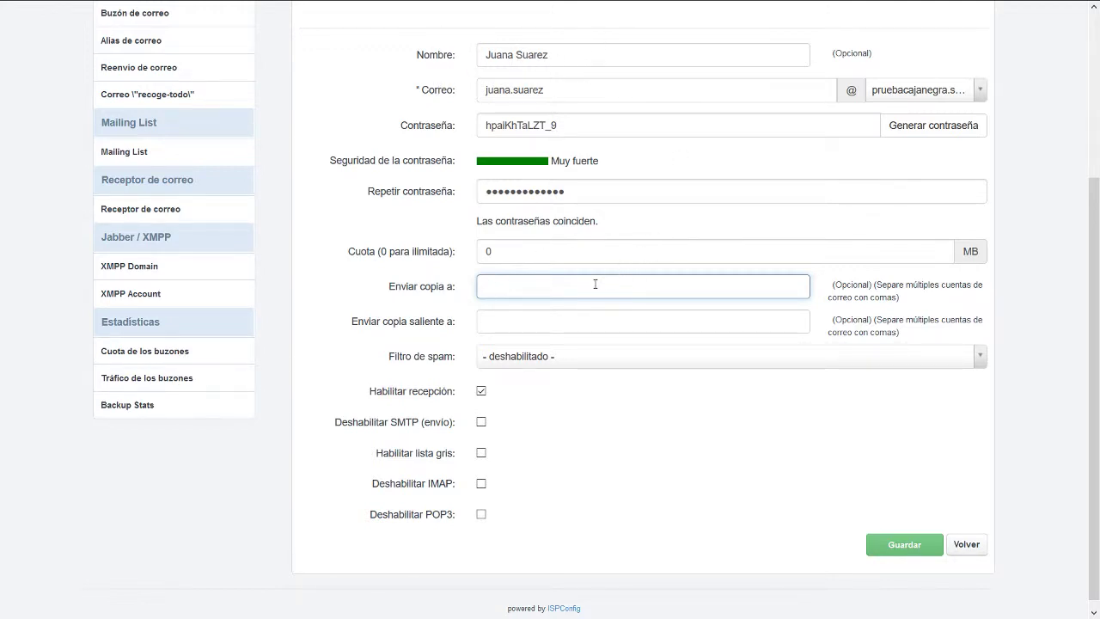
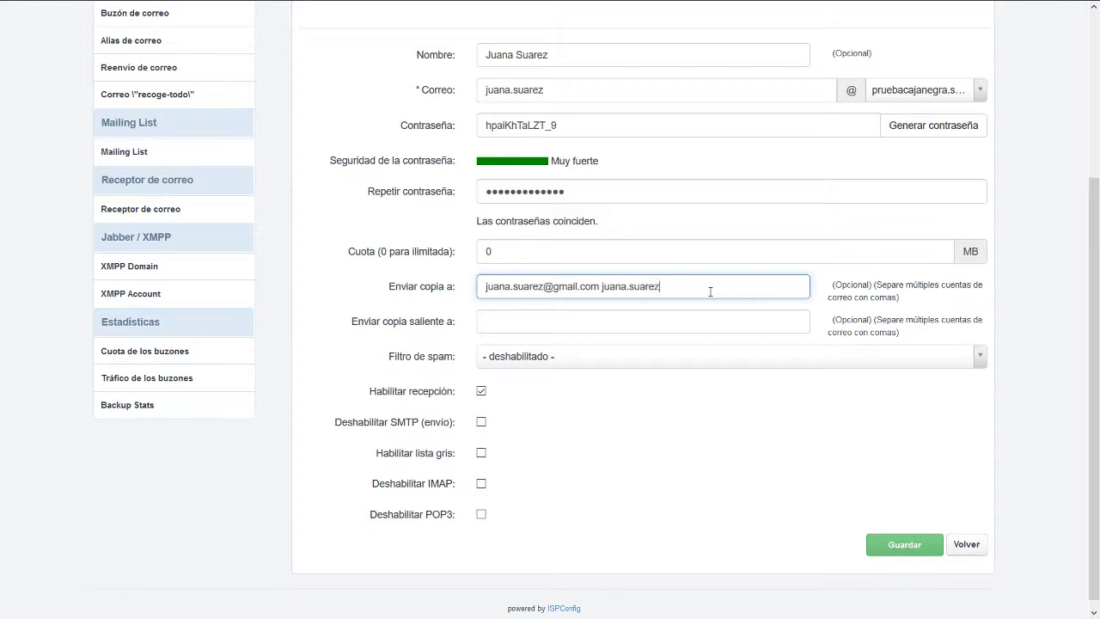
Enter two of the user's external e-mail addresses as copy-to recipients.
left_click(479, 324)
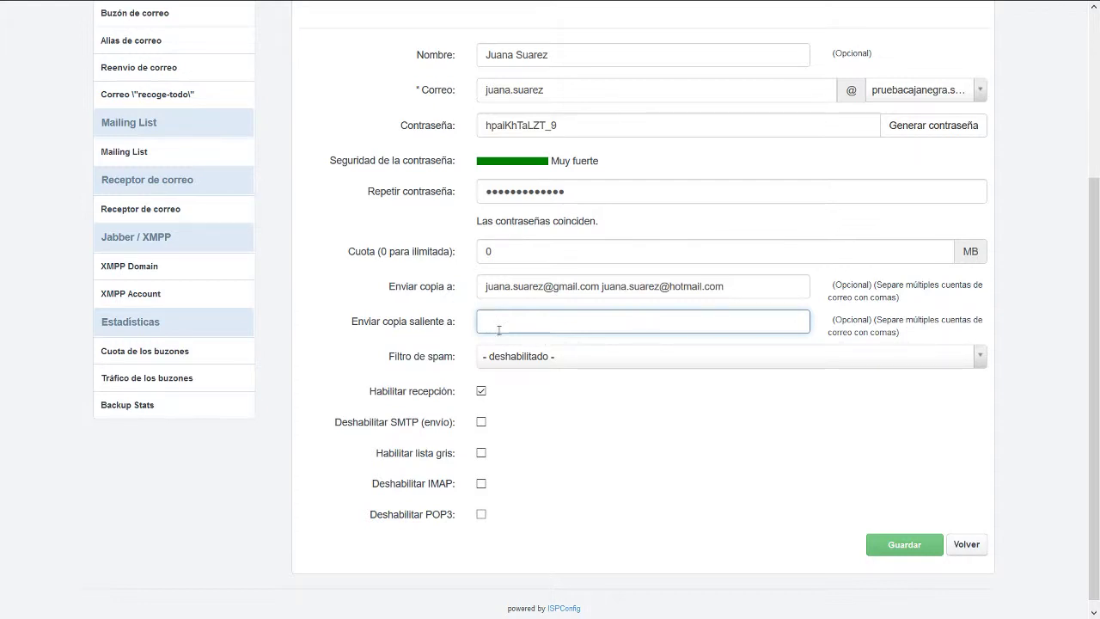
Keep the spam filter unchanged and IMAP and POP3 enabled, then save; the copy-to addresses are rejected.
left_click(516, 357)
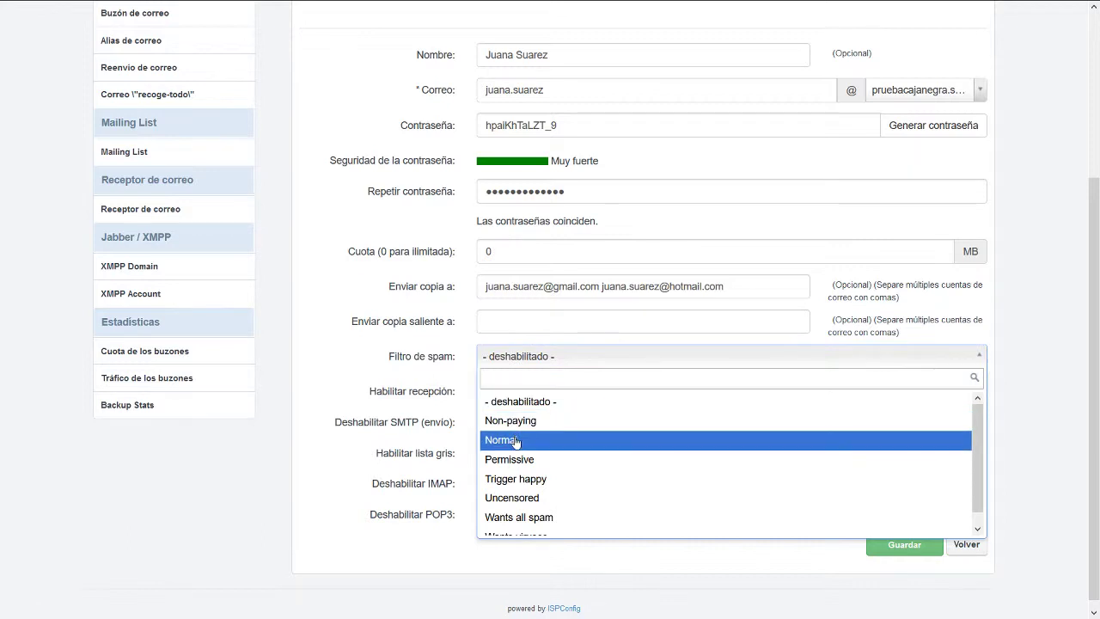
left_click(522, 356)
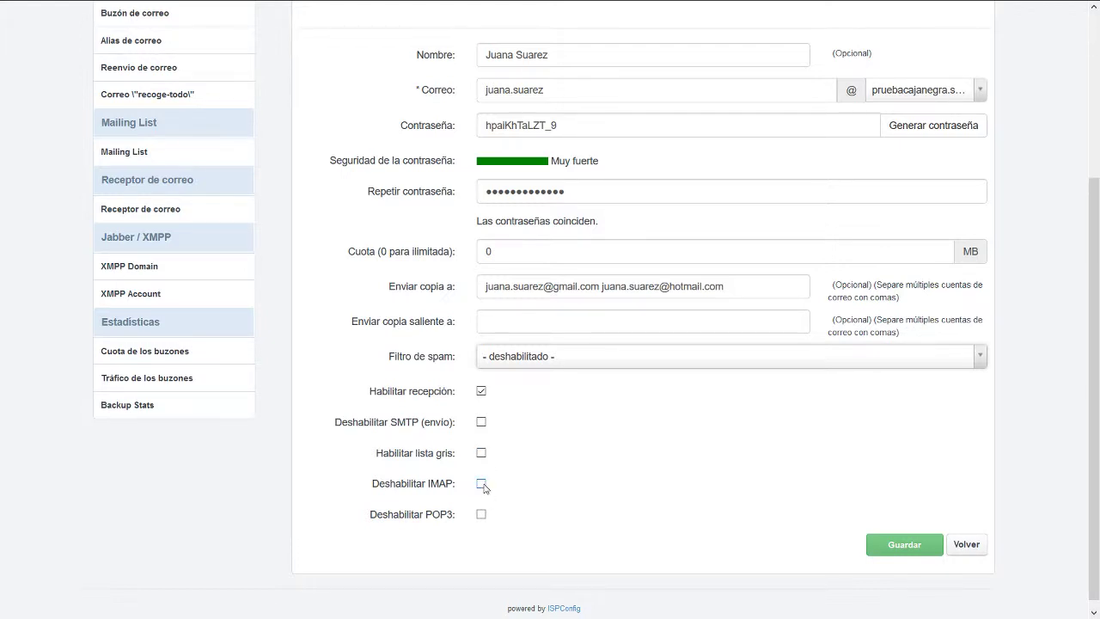
left_click(482, 485)
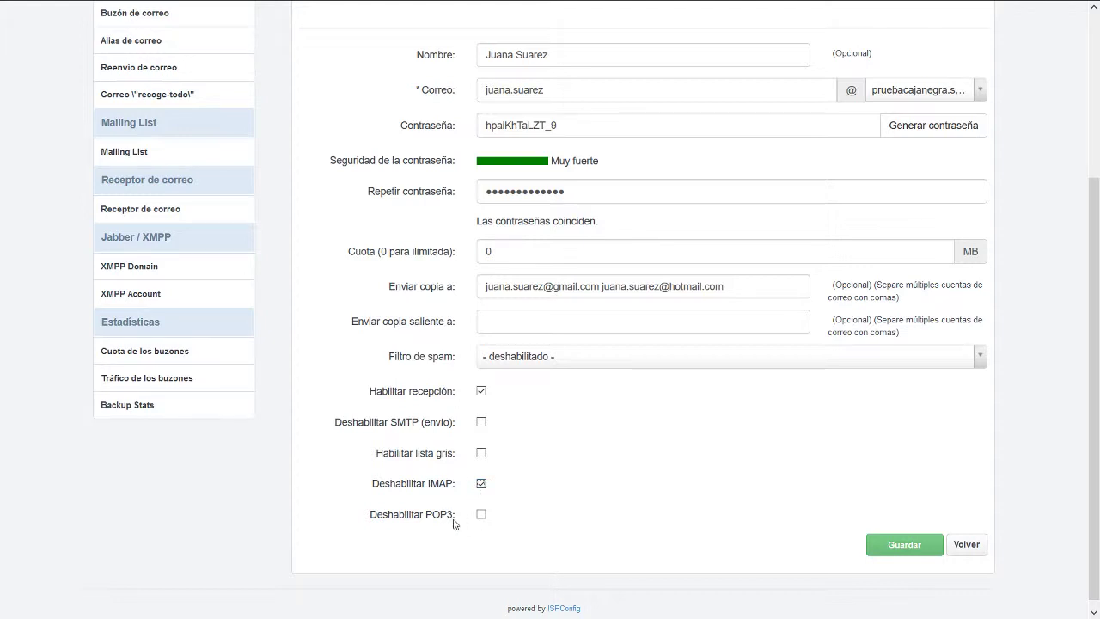
left_click(481, 515)
left_click(481, 485)
left_click(481, 484)
left_click(481, 514)
left_click(481, 483)
left_click(923, 550)
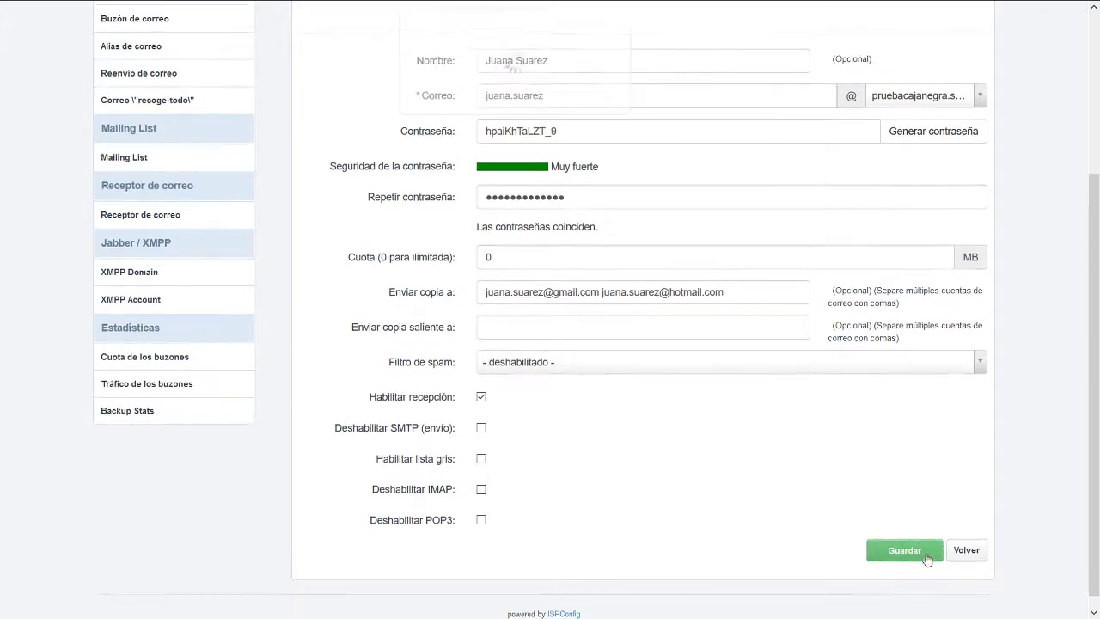
scroll(408, 311, "down", 2)
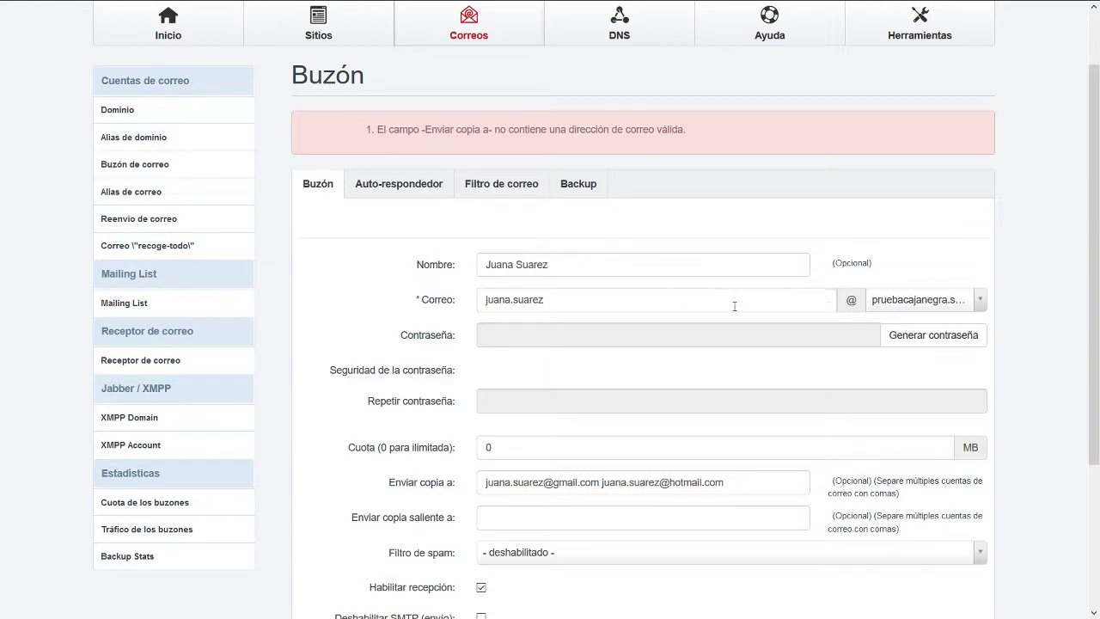
Generate a new password, delete both copy-to addresses, and save the mailbox.
left_click(913, 336)
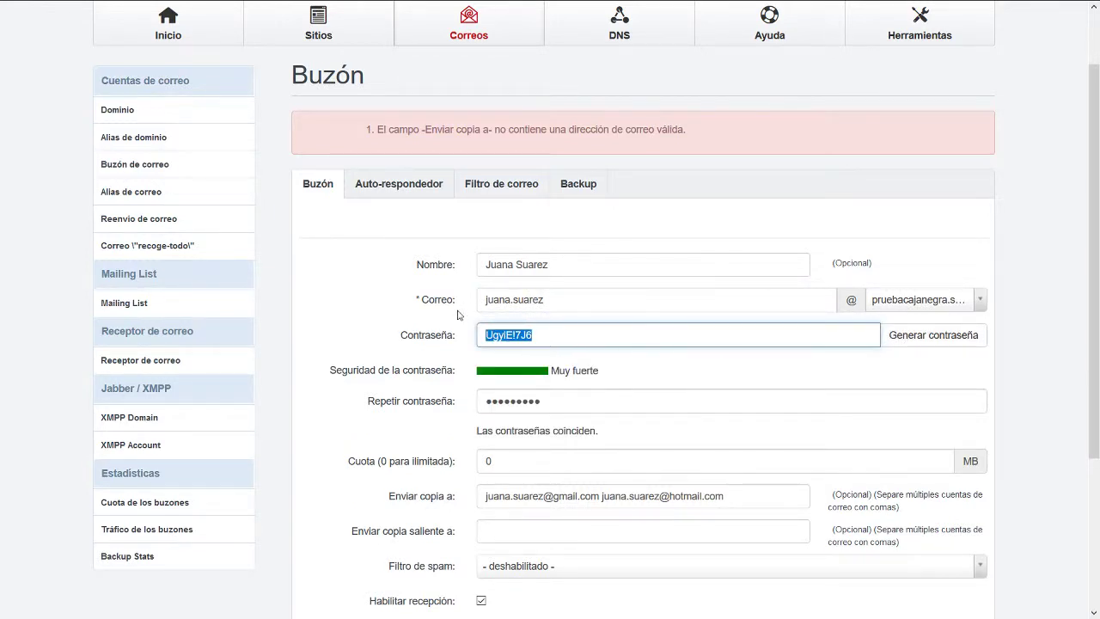
scroll(468, 335, "down", 5)
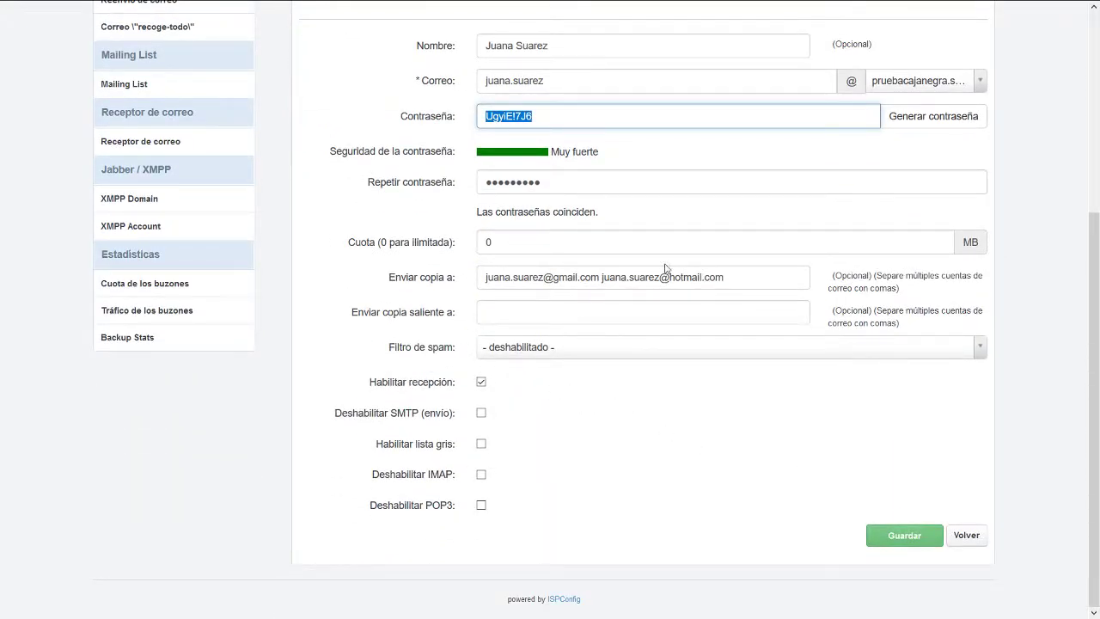
left_click_drag(735, 280, 420, 281)
key("BackSpace")
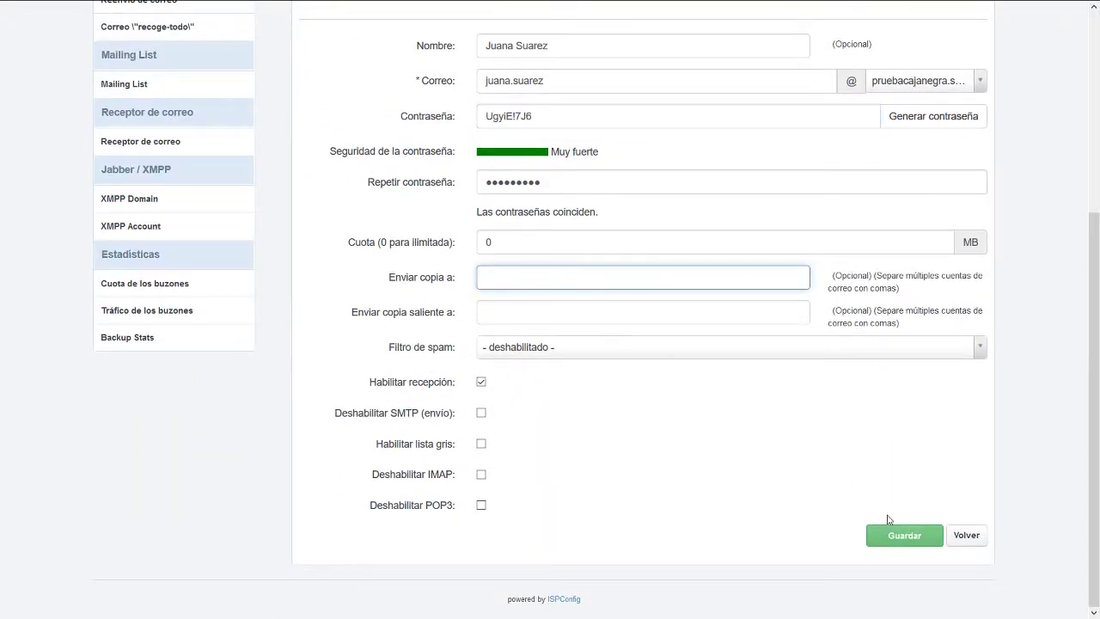
left_click(902, 540)
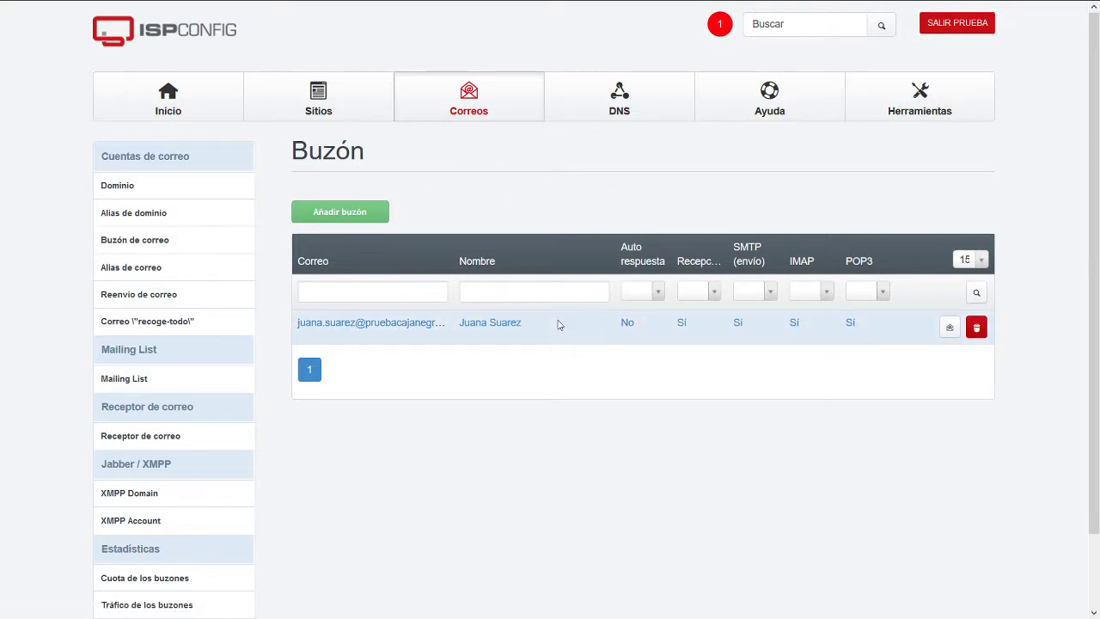
mouse_move(352, 27)
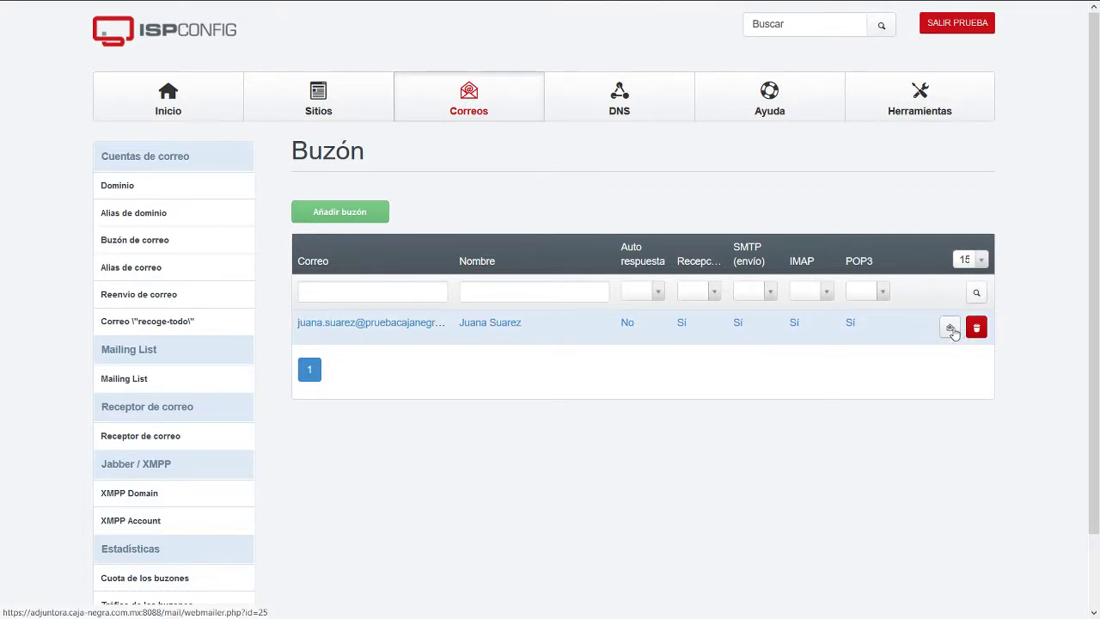
left_click(950, 327)
mouse_move(213, 6)
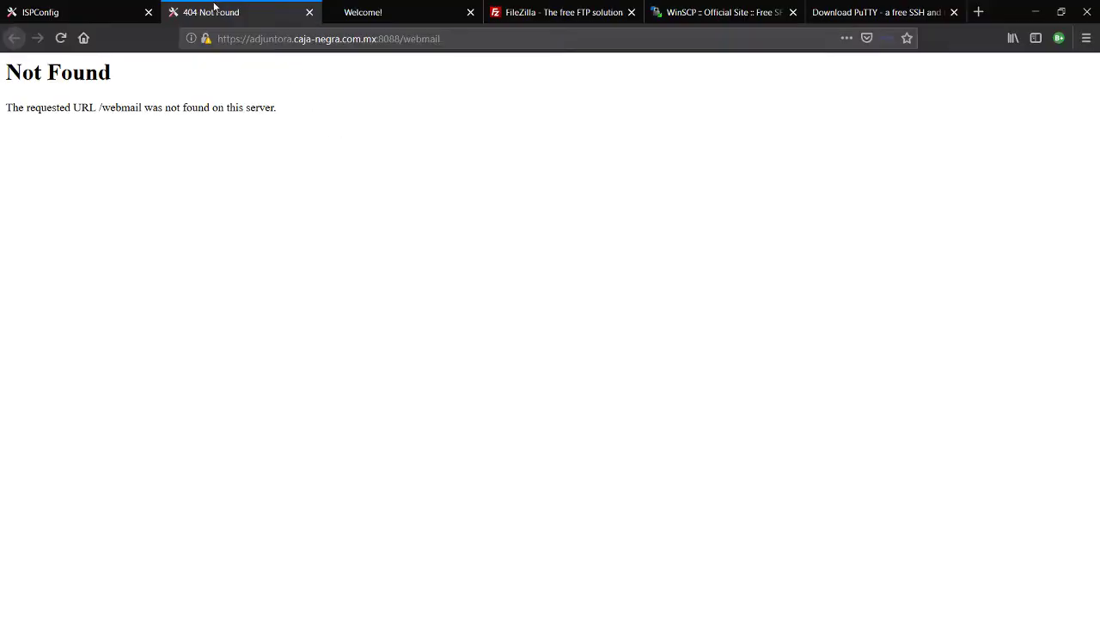
left_click(232, 38)
left_click(238, 39)
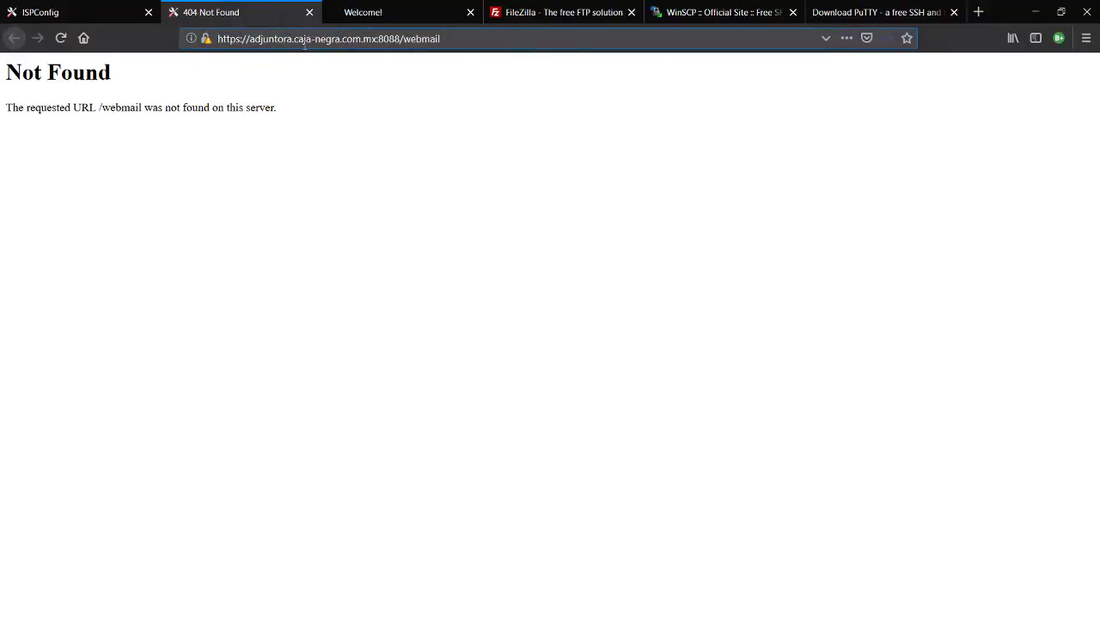
key("BackSpace")
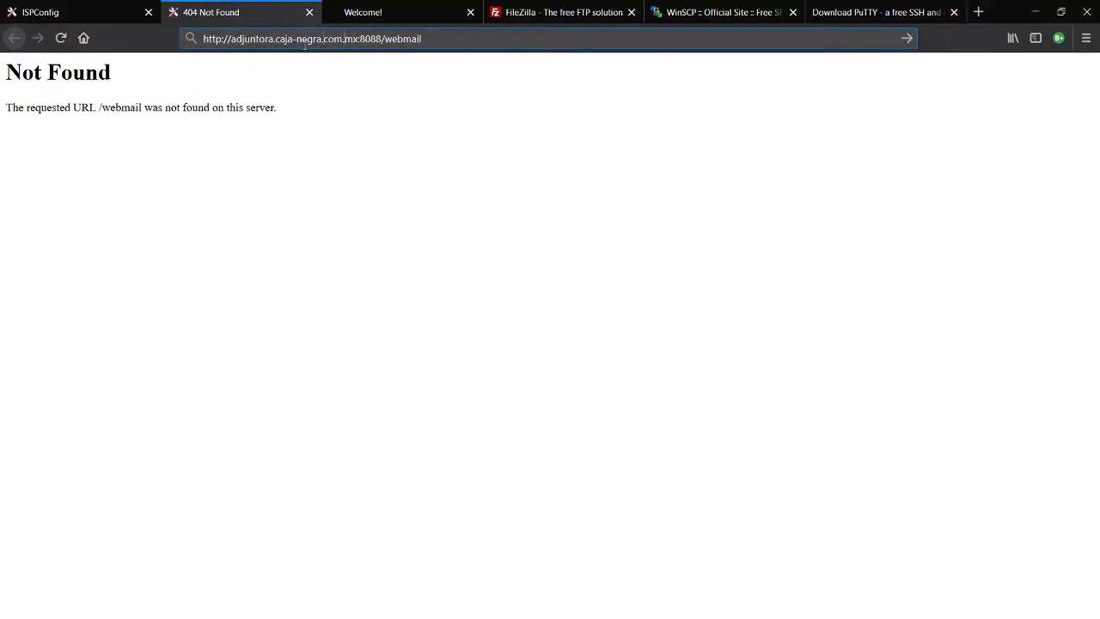
key("BackSpace")
key("BackSpace")
key("BackSpace")
key("BackSpace")
key("BackSpace")
key("BackSpace")
key("BackSpace")
key("BackSpace")
type("correo")
key("Return")
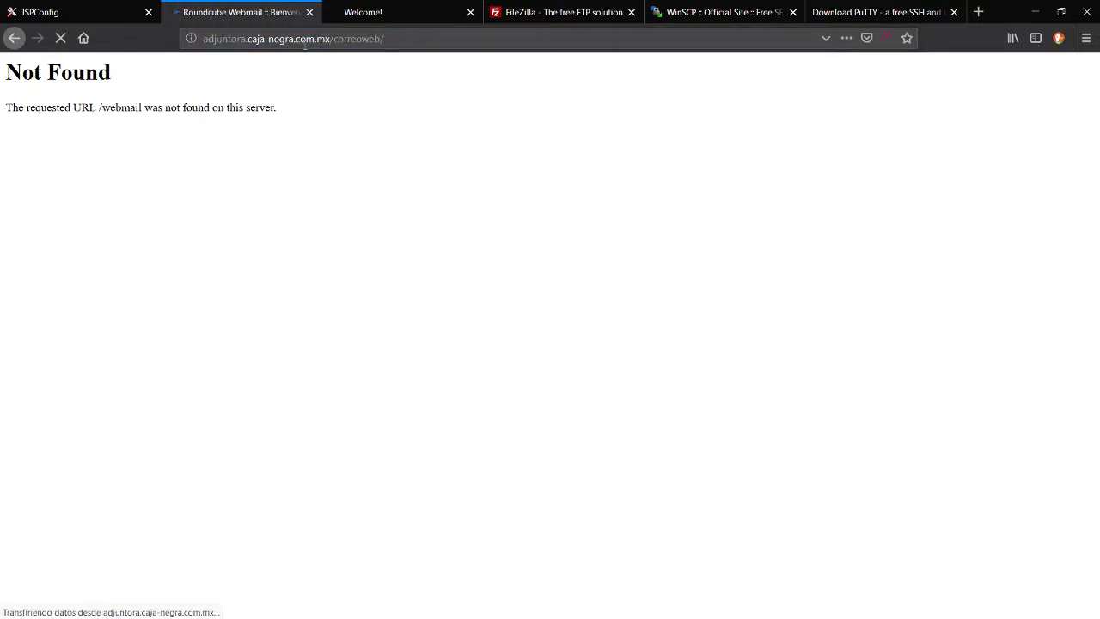
key("F11")
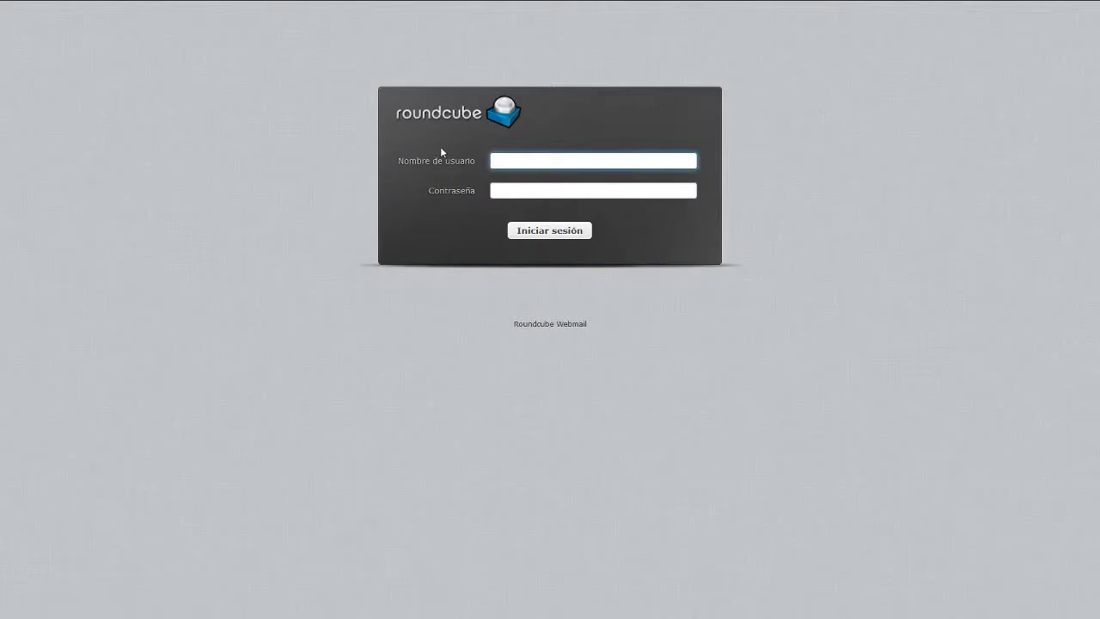
Open the mailbox in the Buzón list, generate a fresh password, and save.
left_click(370, 157)
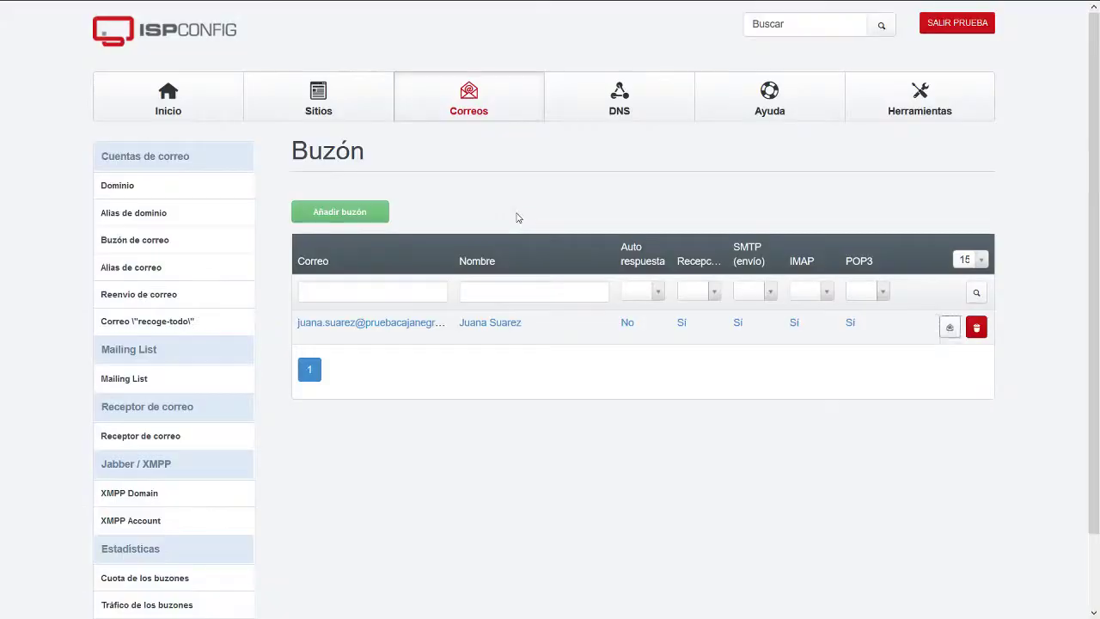
left_click(386, 320)
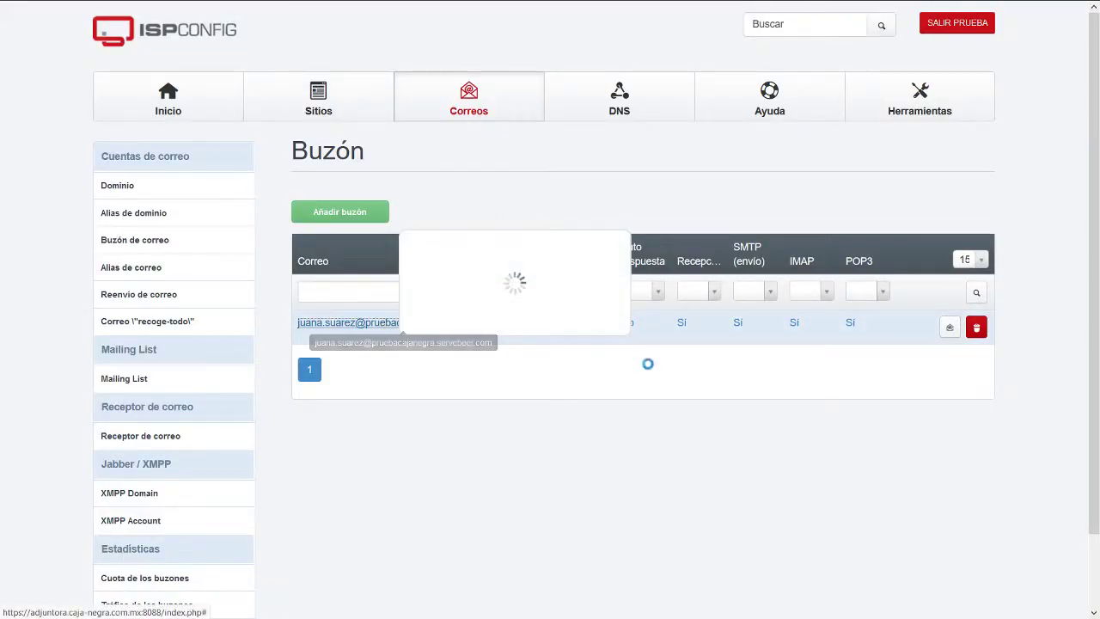
left_click(575, 346)
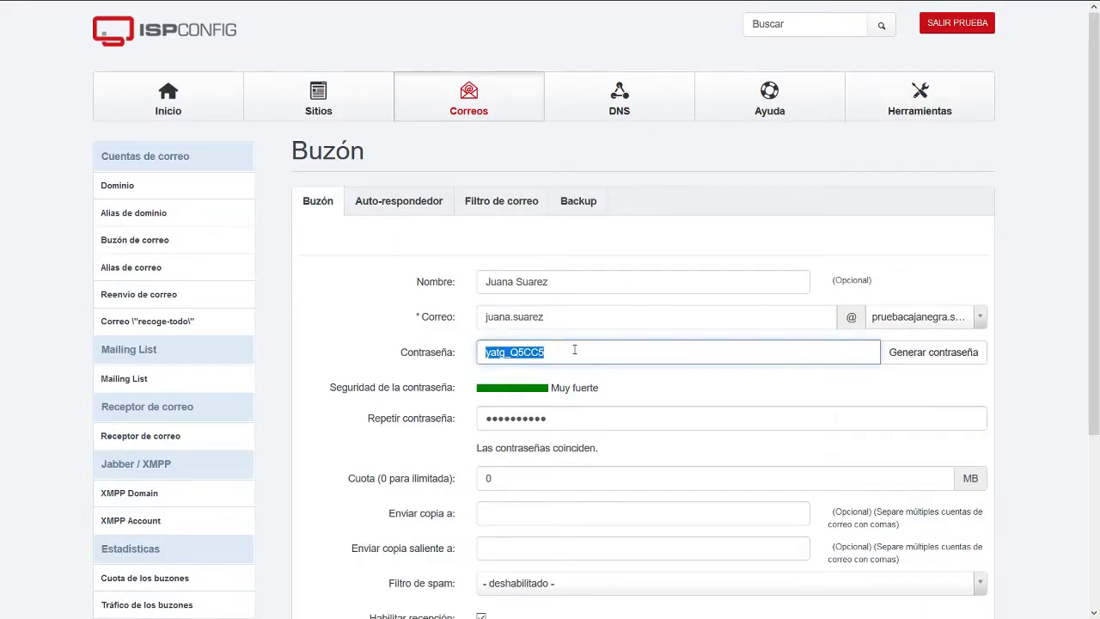
scroll(680, 368, "down", 3)
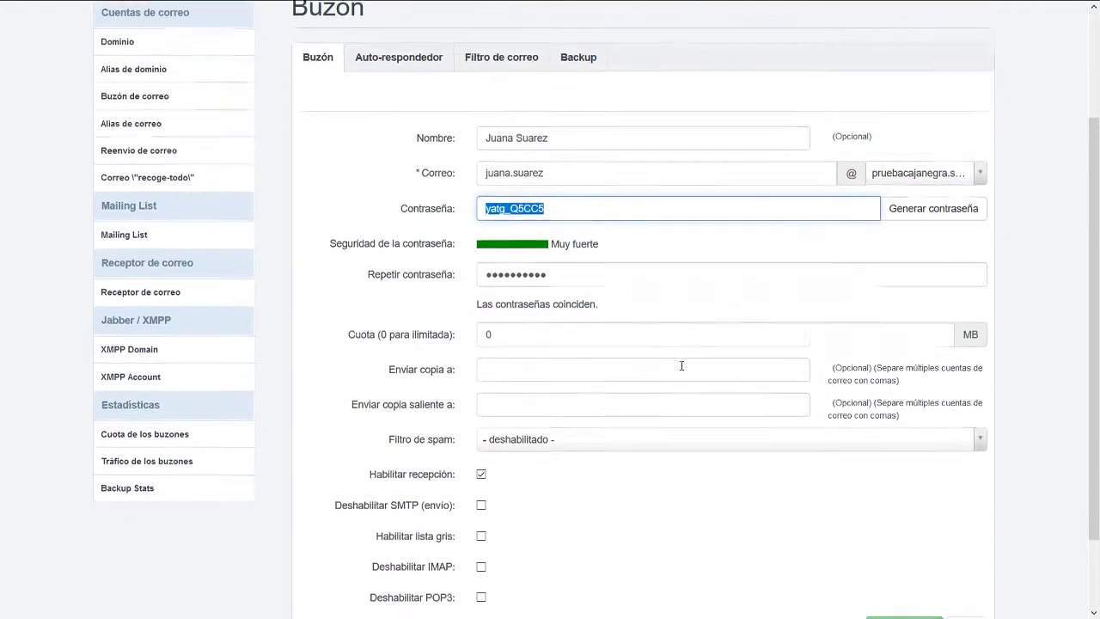
left_click(897, 554)
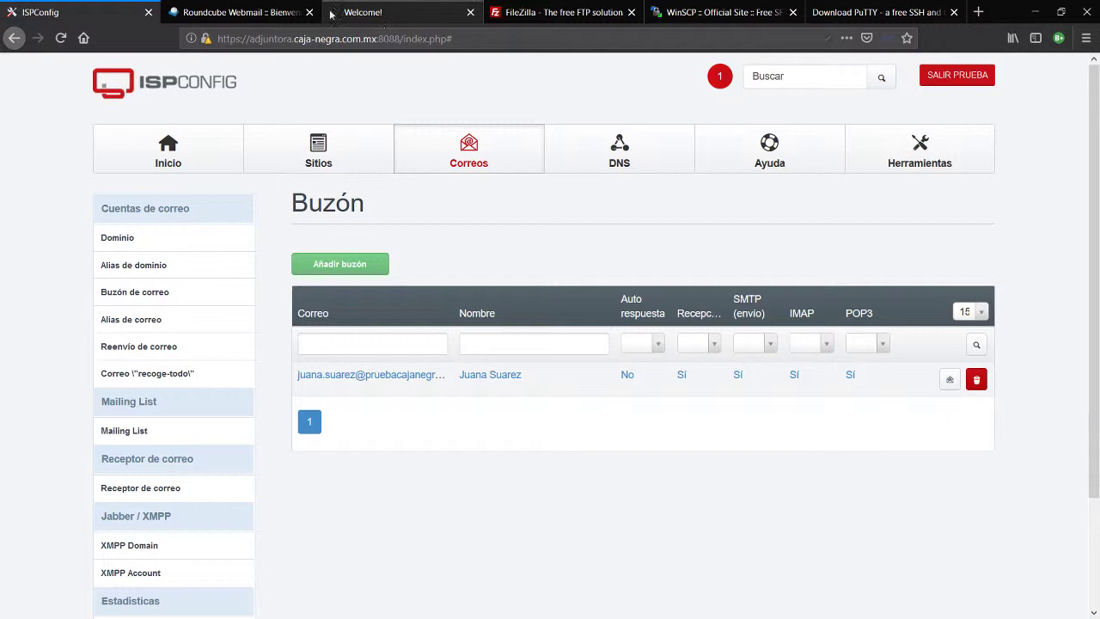
Log in to Roundcube with the full mailbox address and the pasted password.
left_click(216, 12)
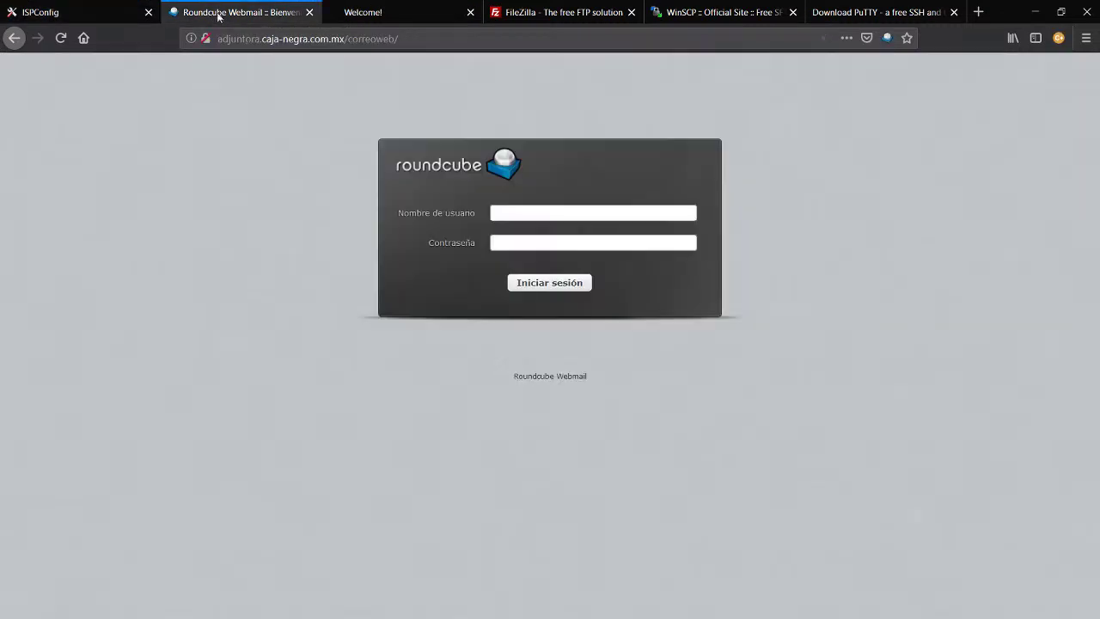
left_click(527, 160)
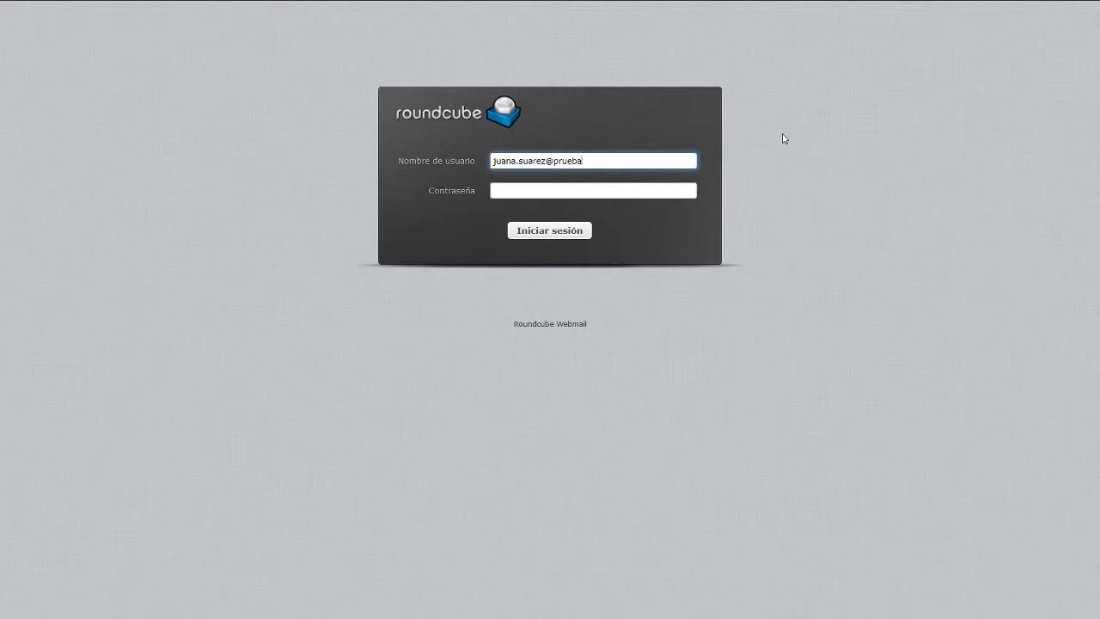
type("negra.servebeer.com")
key("Tab")
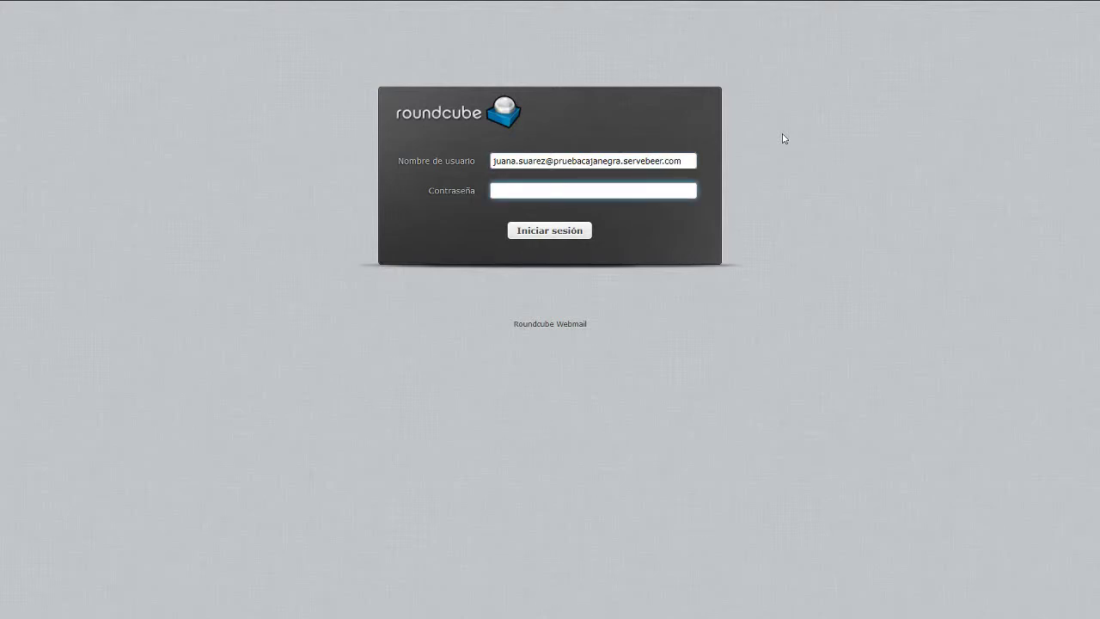
key("ctrl+v")
key("Return")
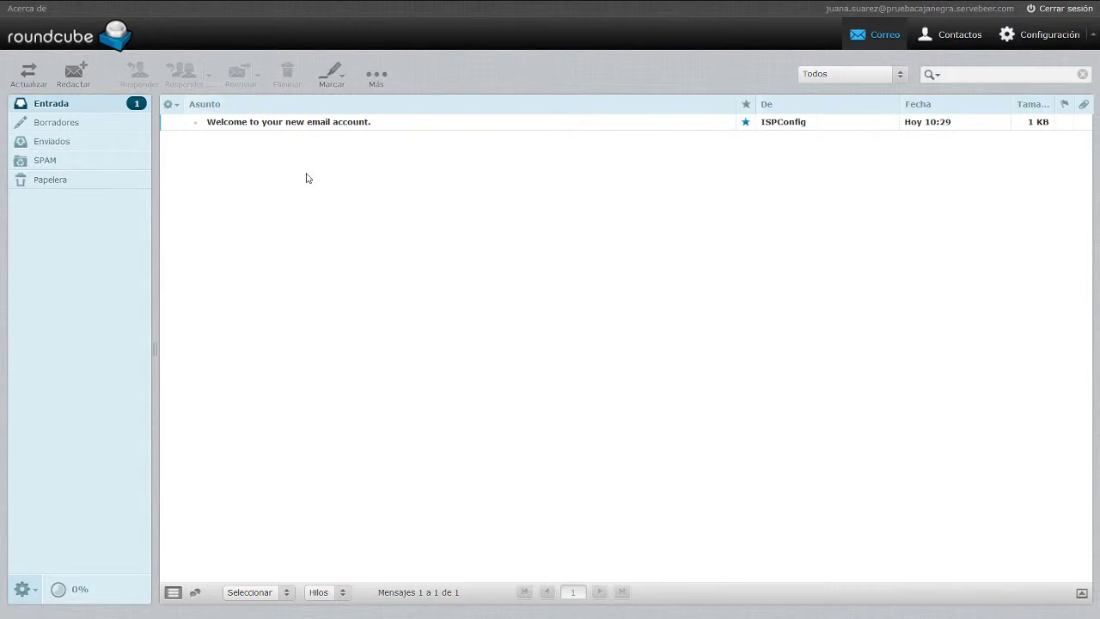
Open the ISPConfig welcome message, close the extra new-window tab, and collapse the header.
left_click(341, 125)
double_click(340, 126)
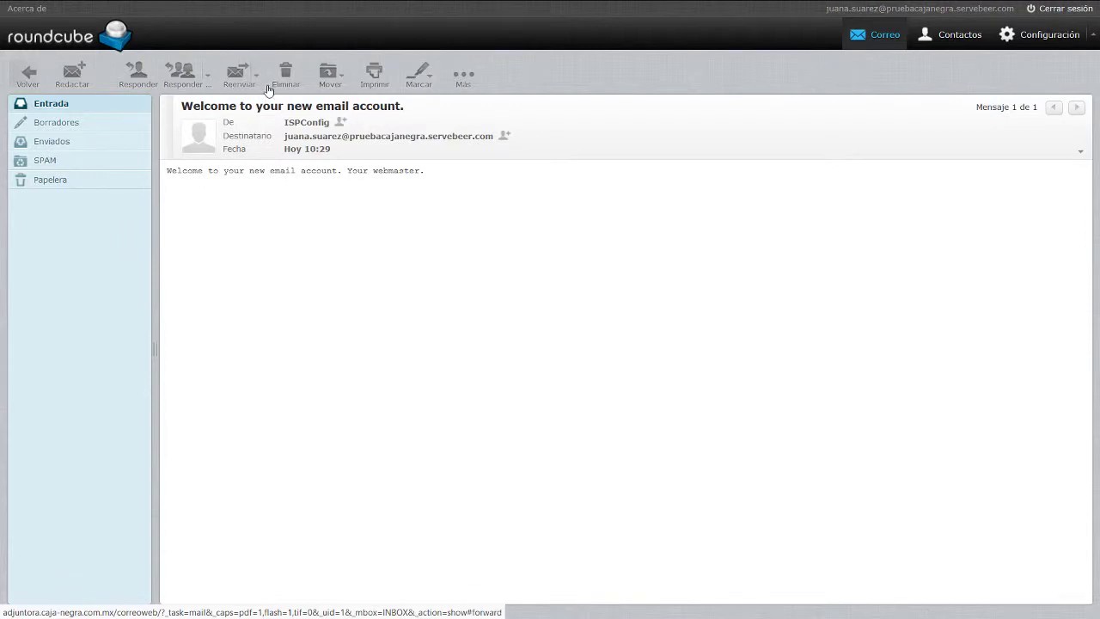
left_click(459, 78)
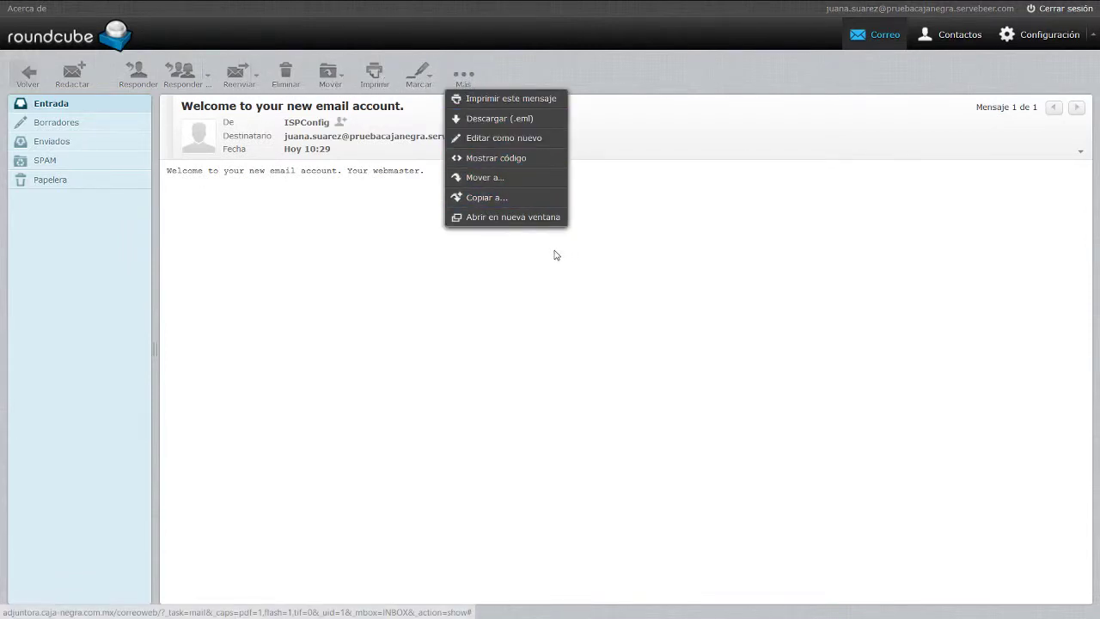
left_click(537, 218)
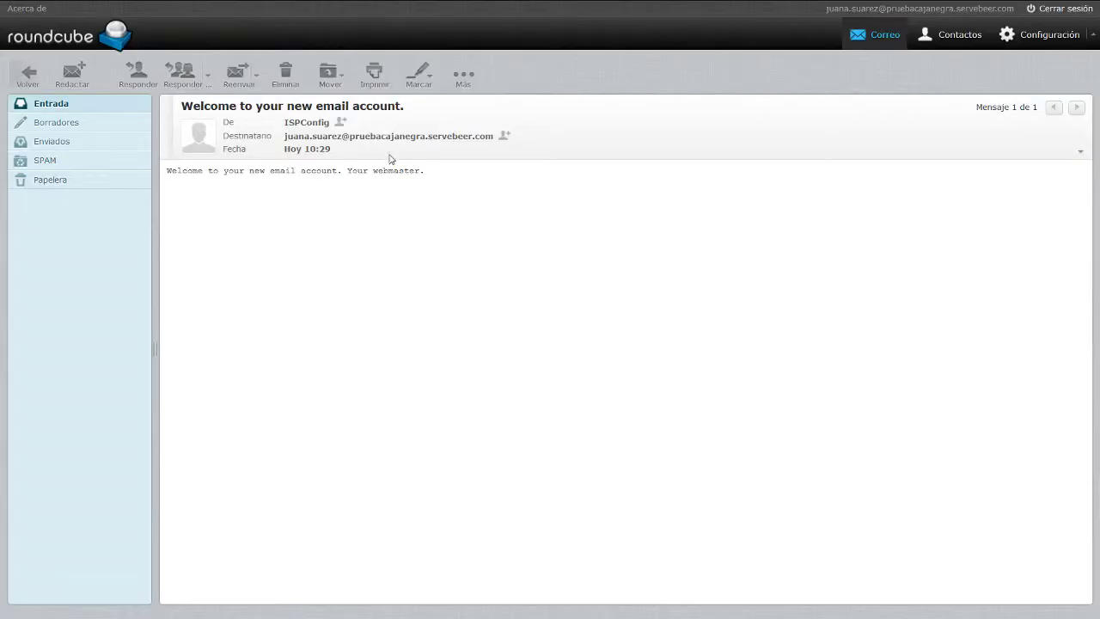
mouse_move(400, 13)
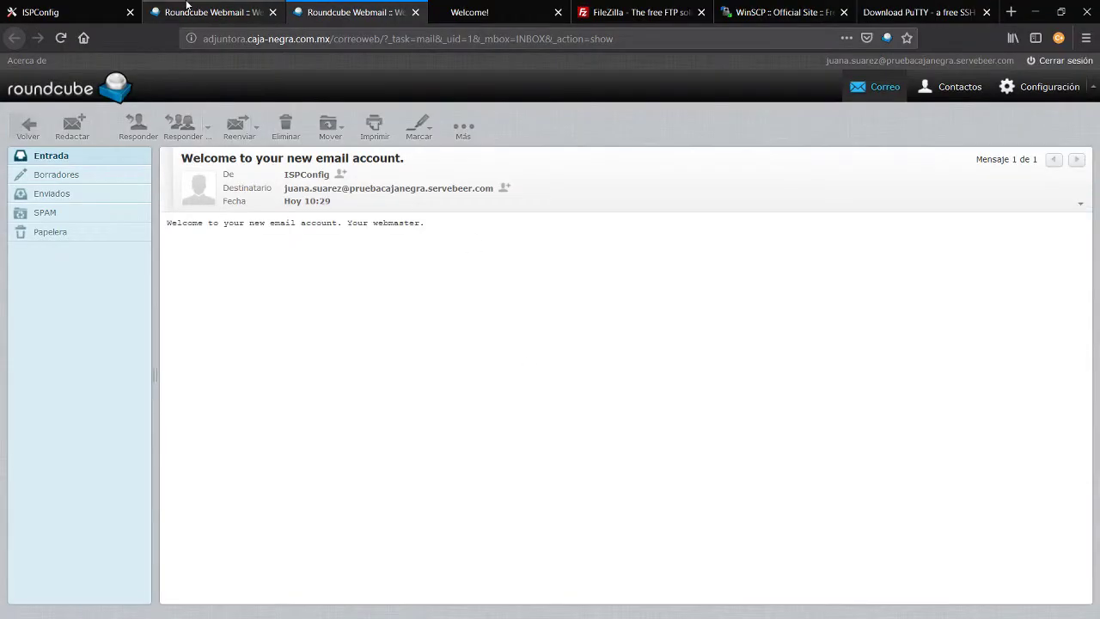
left_click(416, 12)
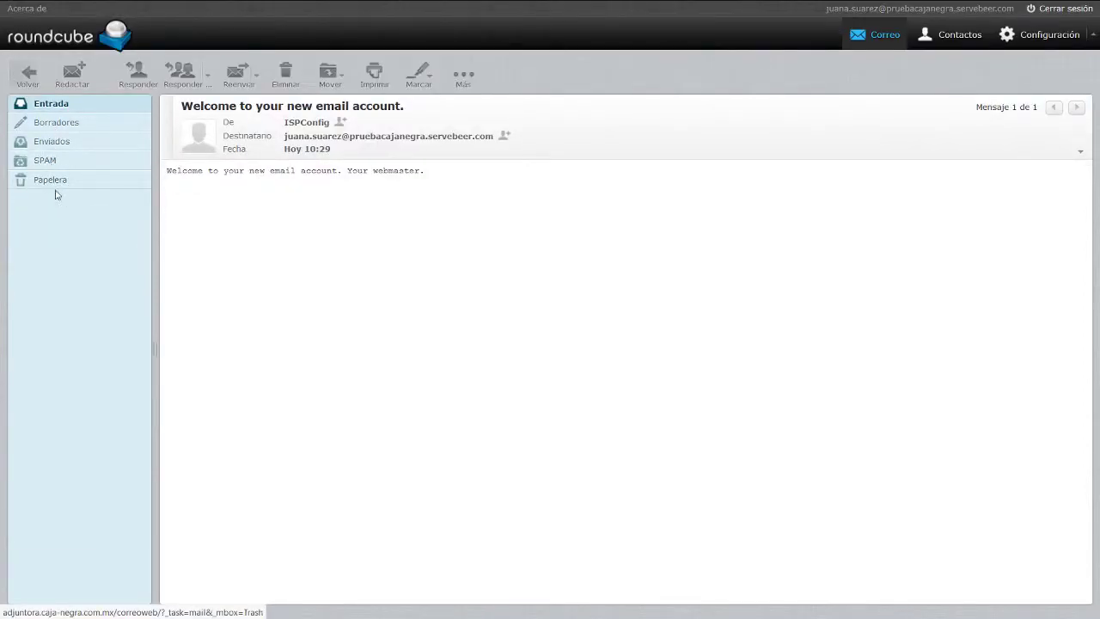
left_click(1093, 37)
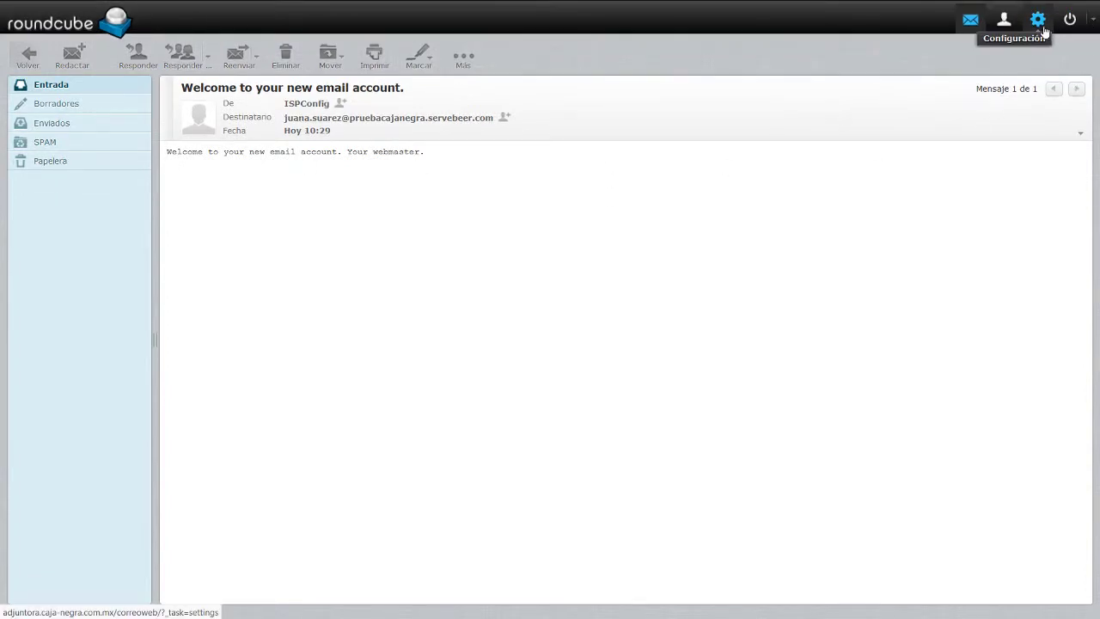
Set the Roundcube interface skin to Larry in User Interface preferences and save.
left_click(1042, 29)
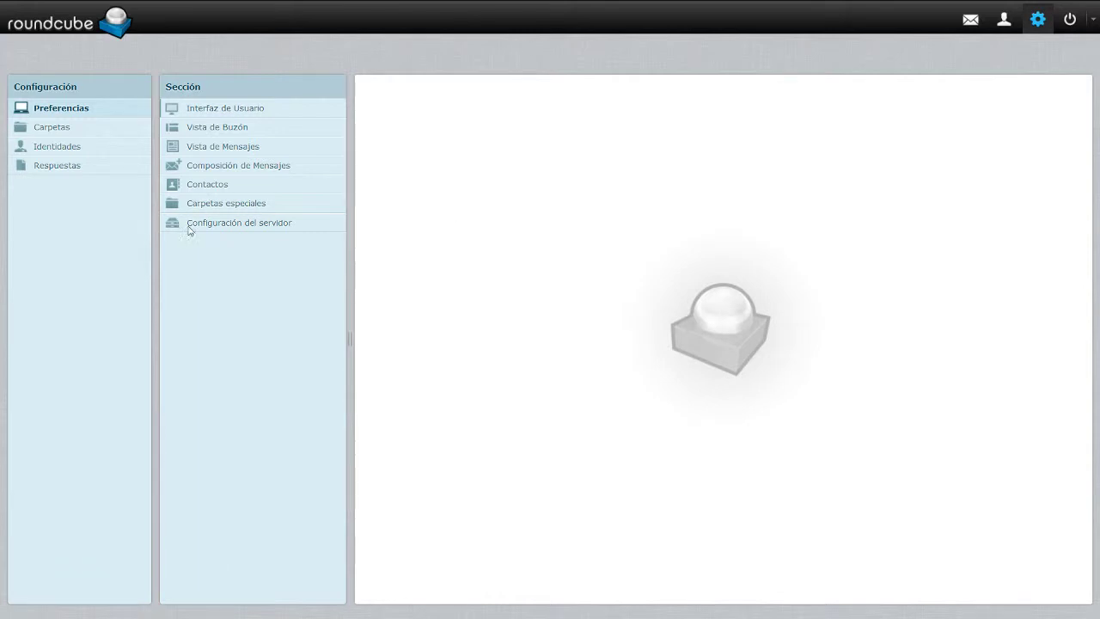
left_click(209, 111)
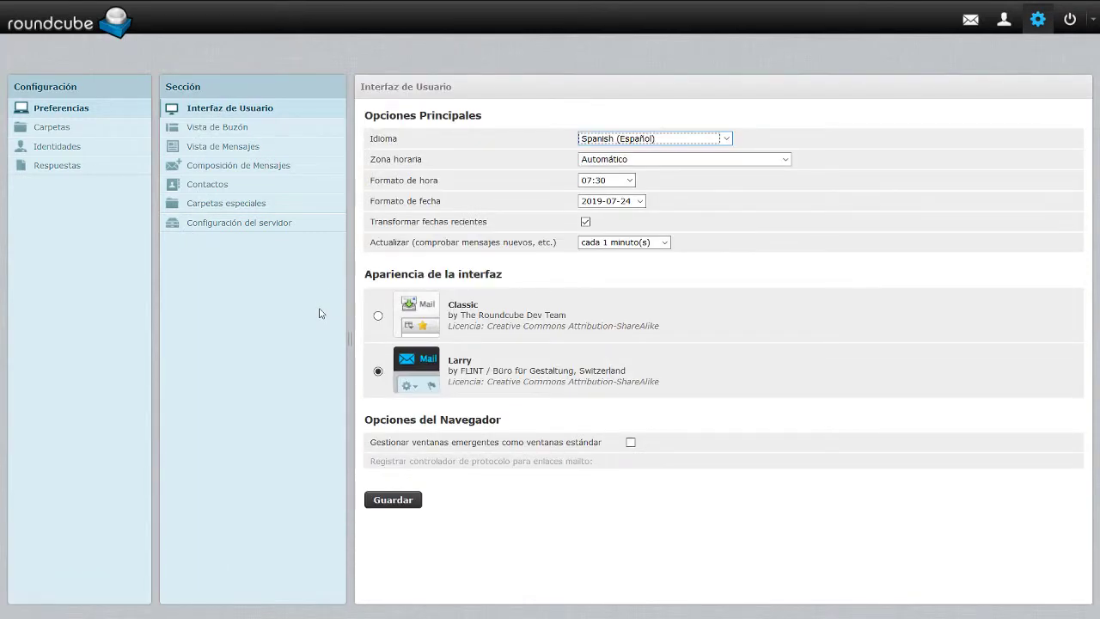
left_click(378, 316)
left_click(396, 501)
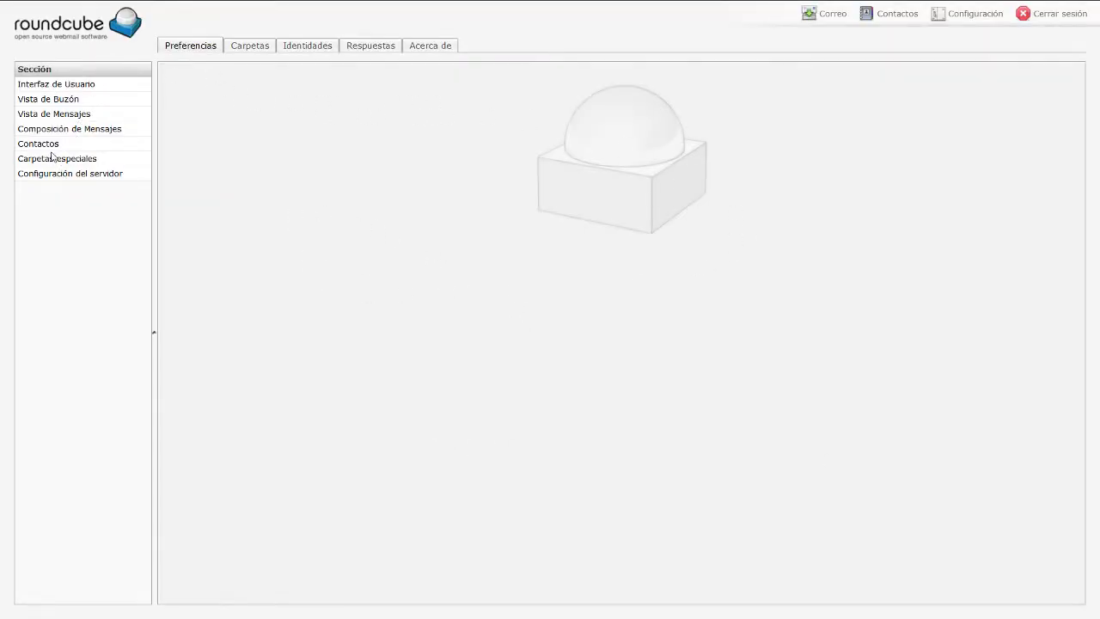
left_click(50, 146)
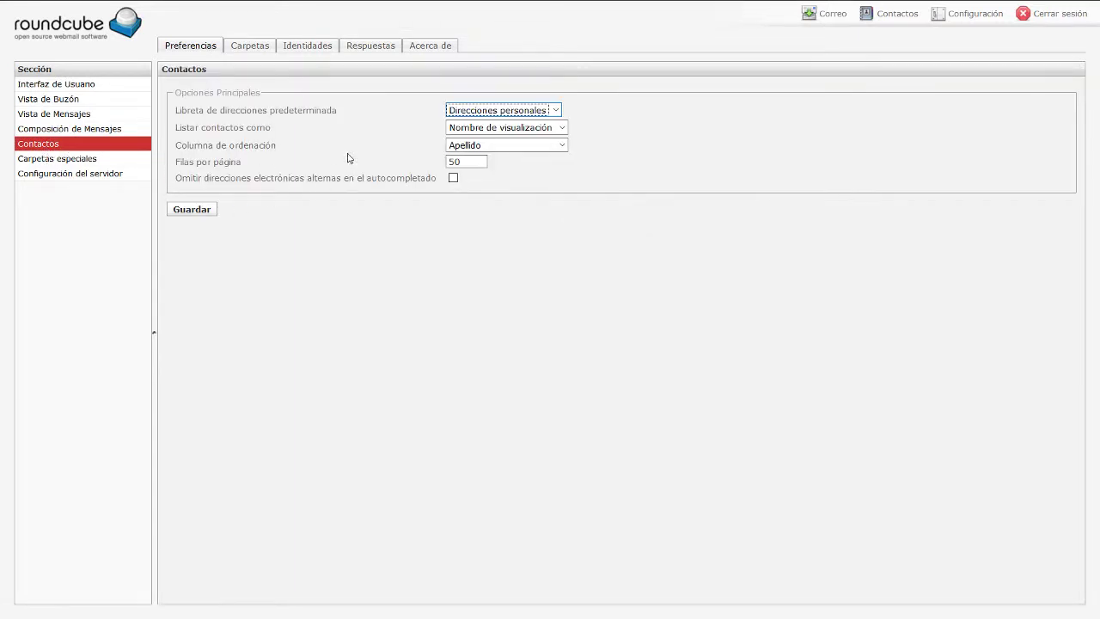
left_click(60, 86)
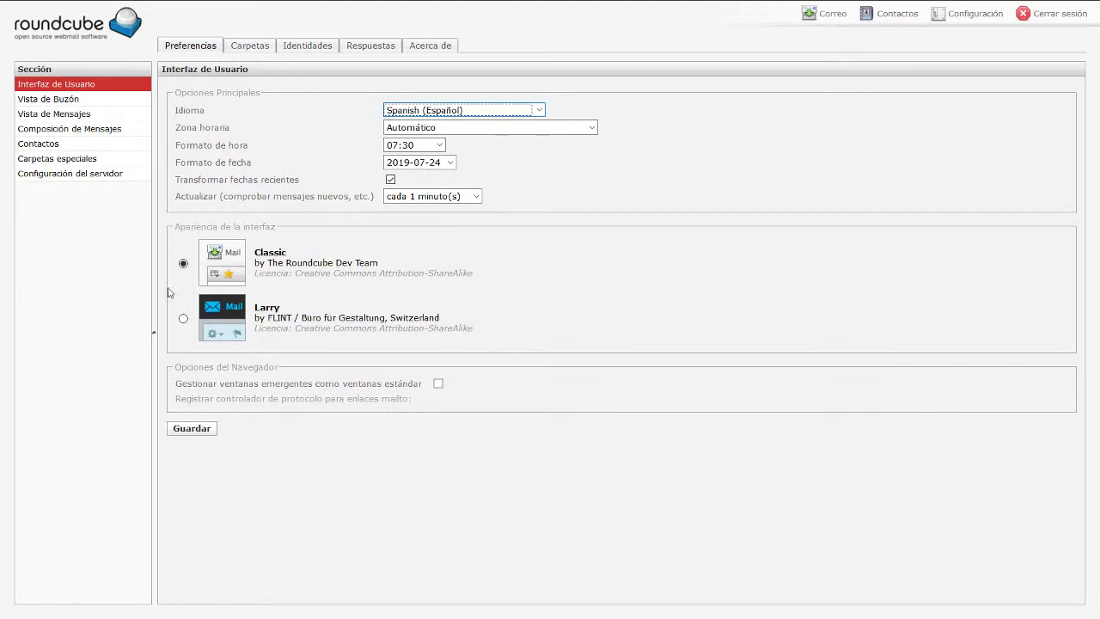
left_click(183, 318)
left_click(194, 429)
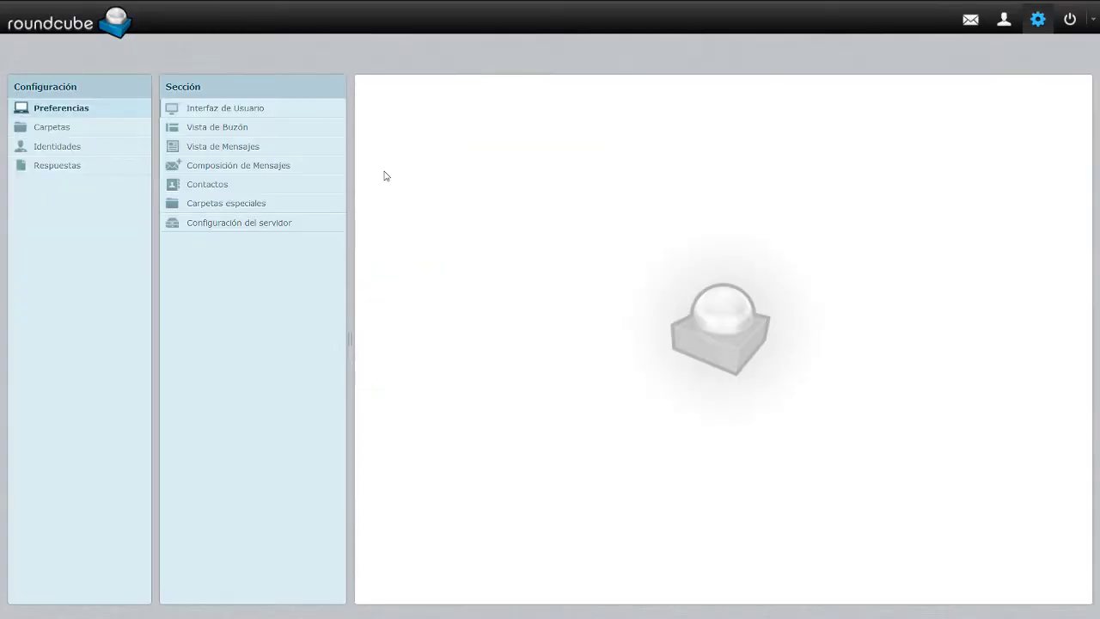
Browse the Mailbox View, Displaying Messages, Server and Special Folders settings, then open Identities.
left_click(206, 110)
left_click(226, 128)
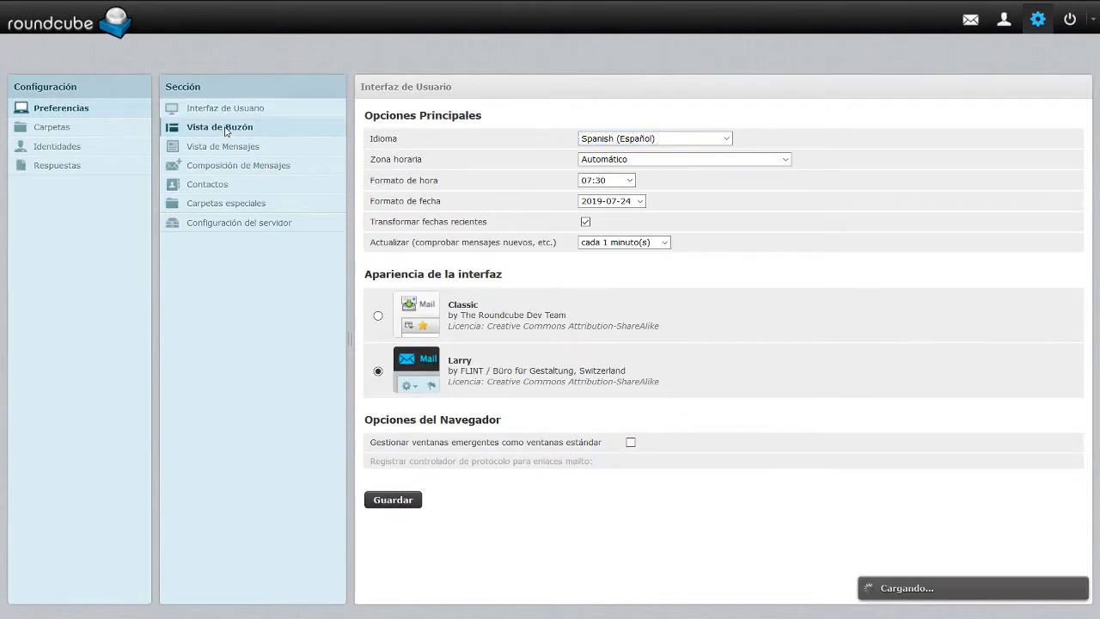
left_click(233, 147)
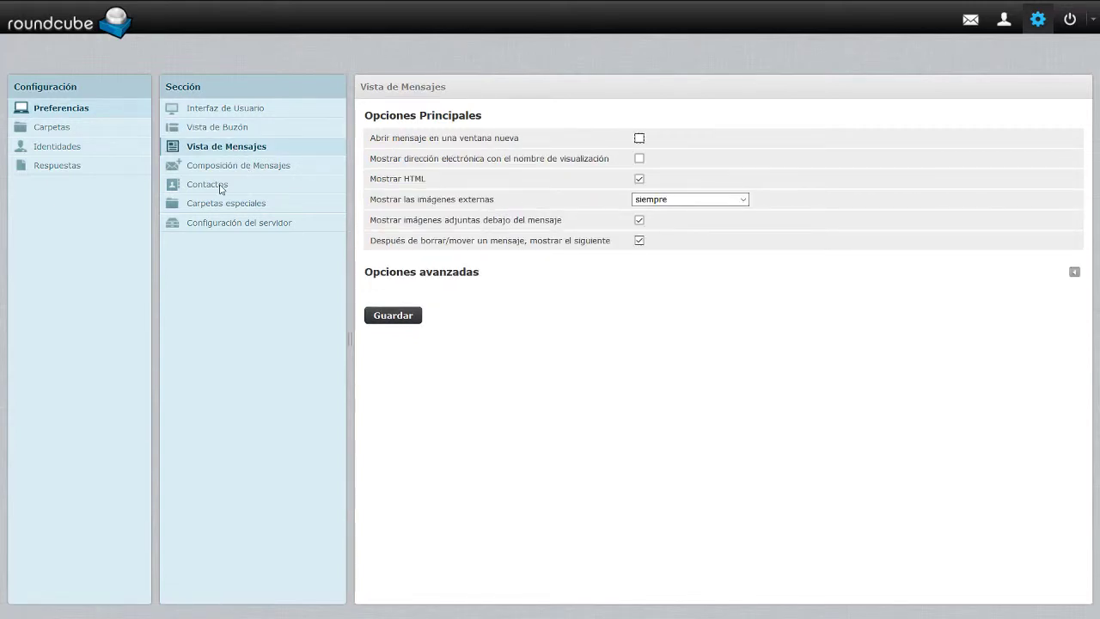
left_click(220, 223)
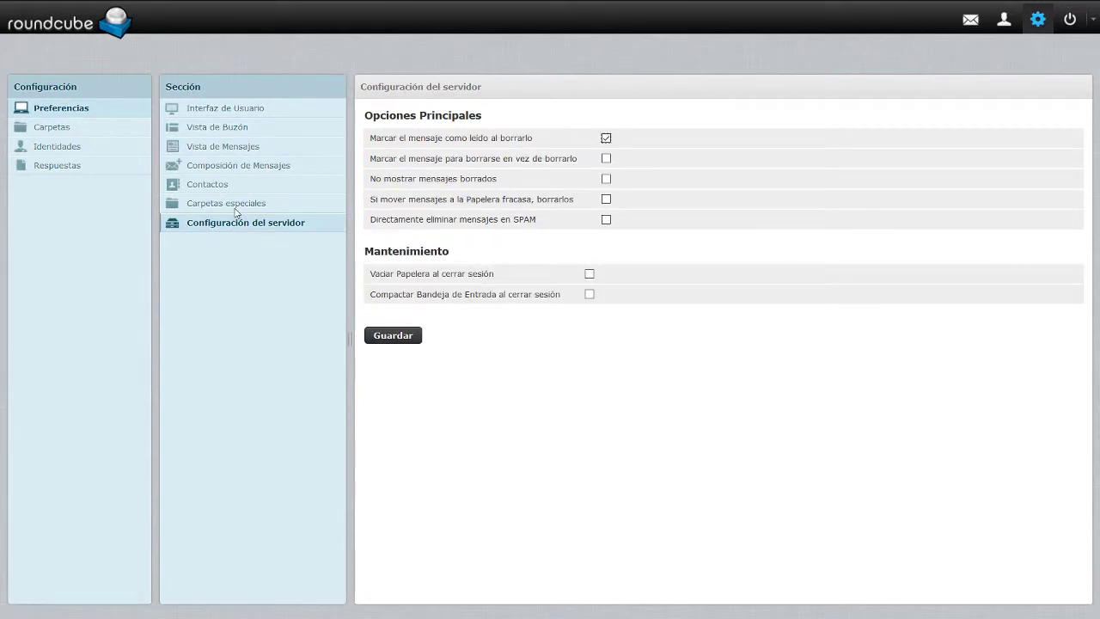
left_click(231, 204)
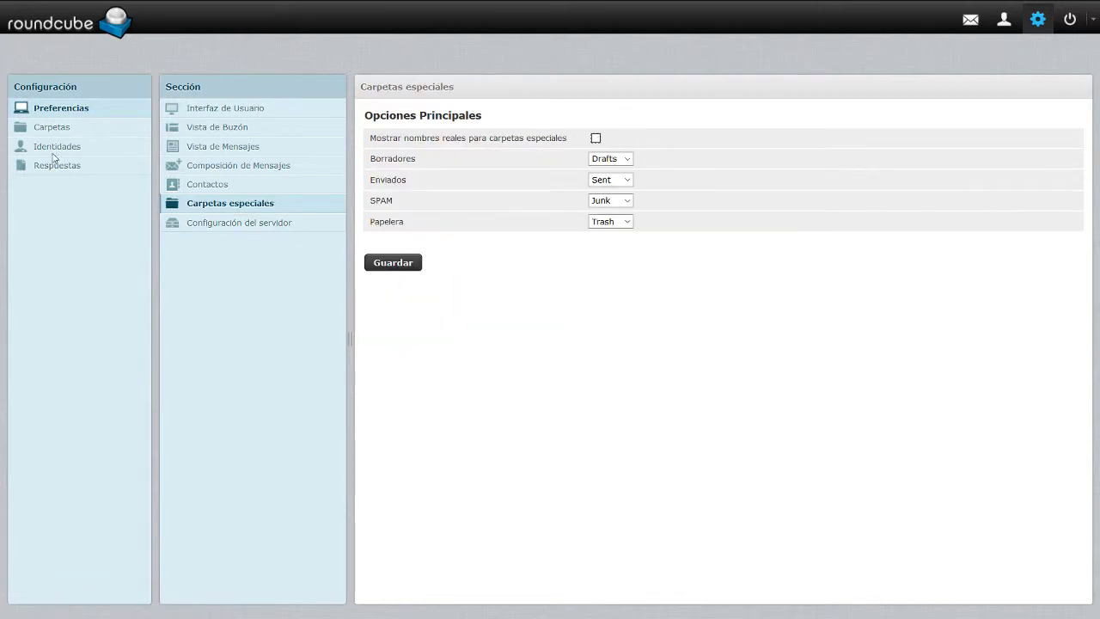
left_click(55, 151)
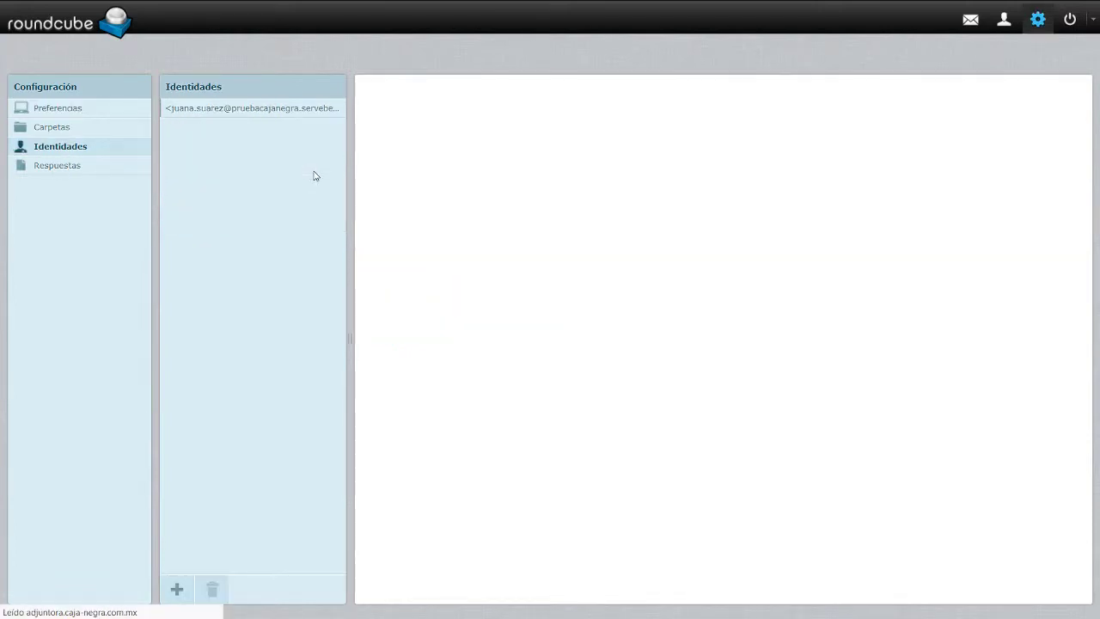
Name the identity Ventas1 with an HTML signature of name, 'Asesor de Ventas' and phone number.
left_click(280, 111)
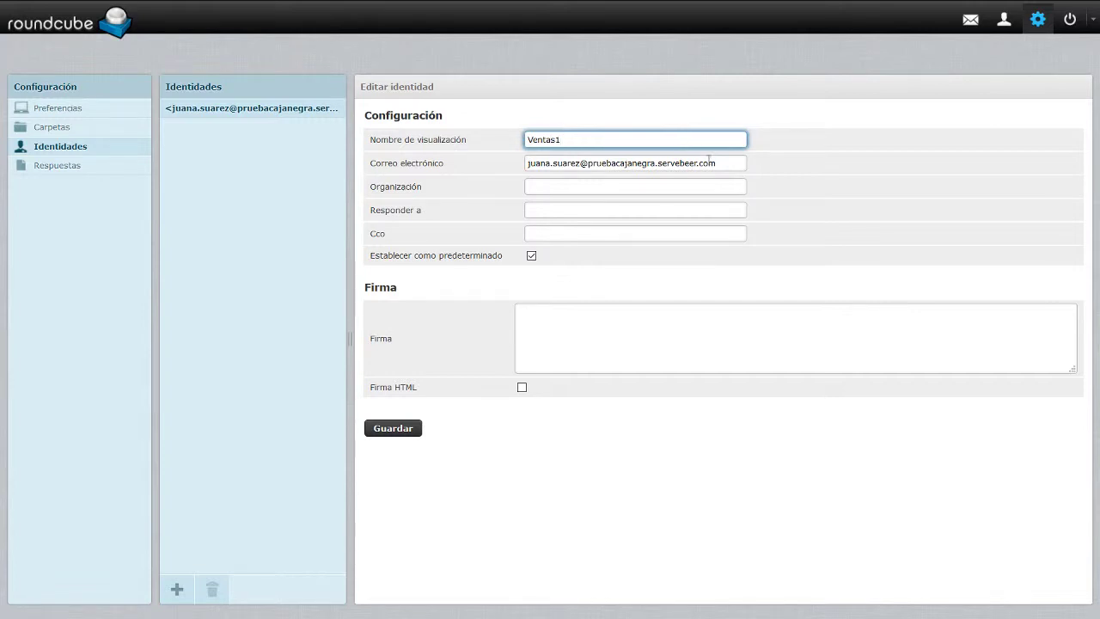
left_click_drag(709, 162, 519, 161)
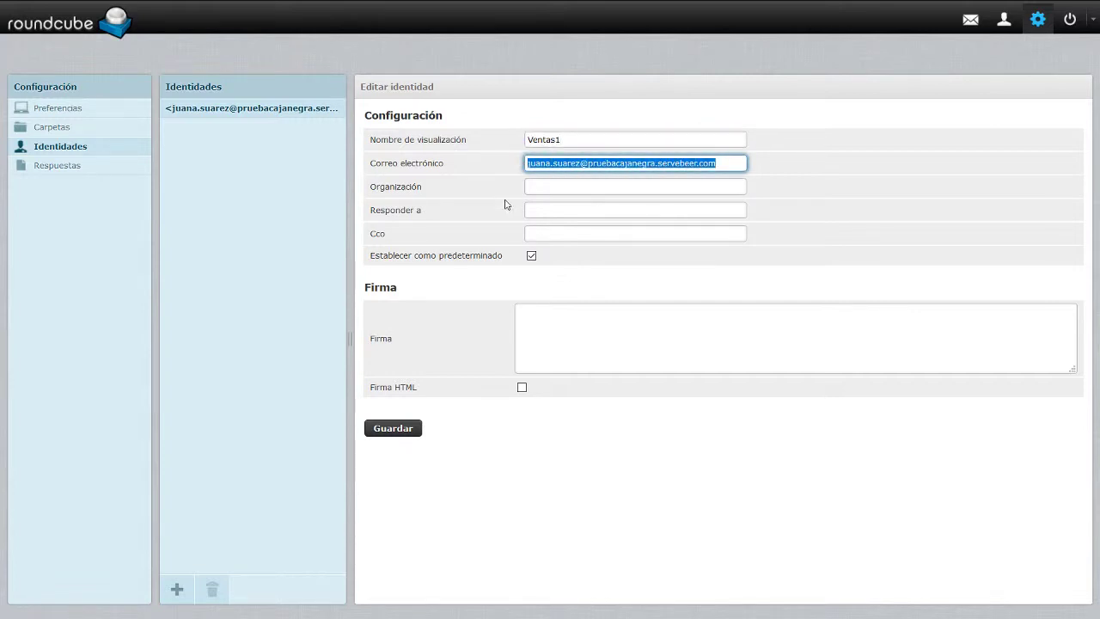
left_click(547, 187)
left_click(552, 208)
left_click(550, 234)
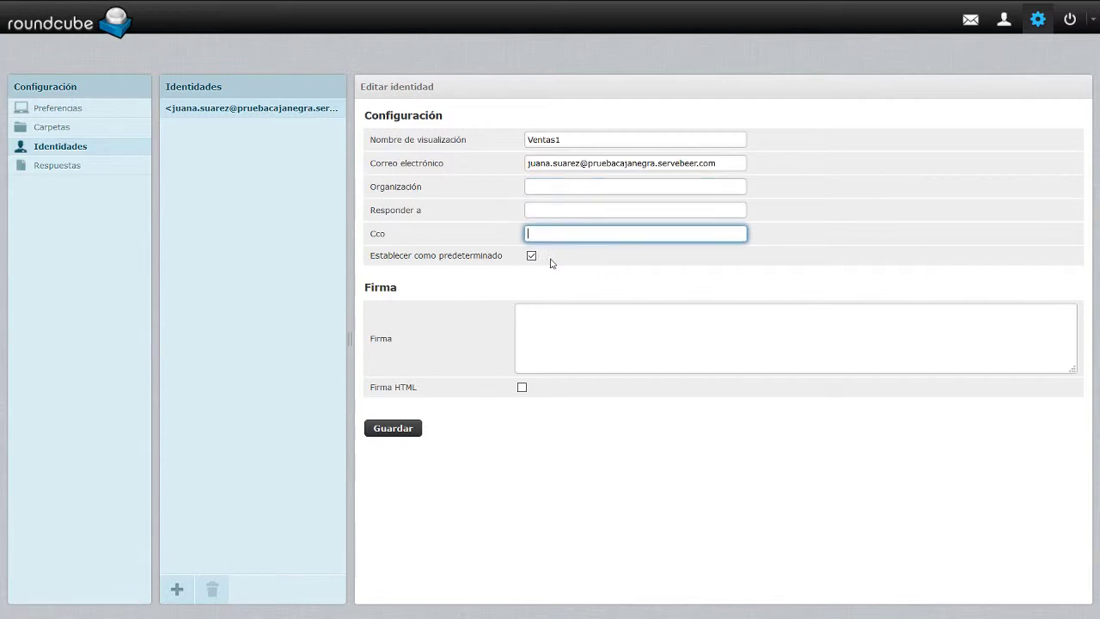
left_click(572, 327)
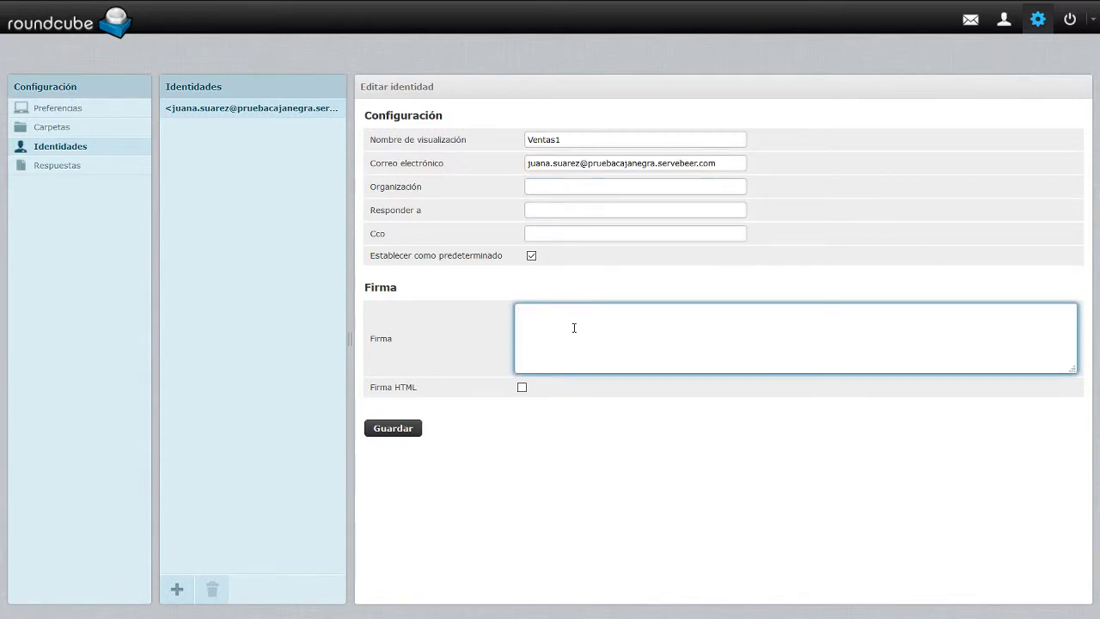
left_click(522, 387)
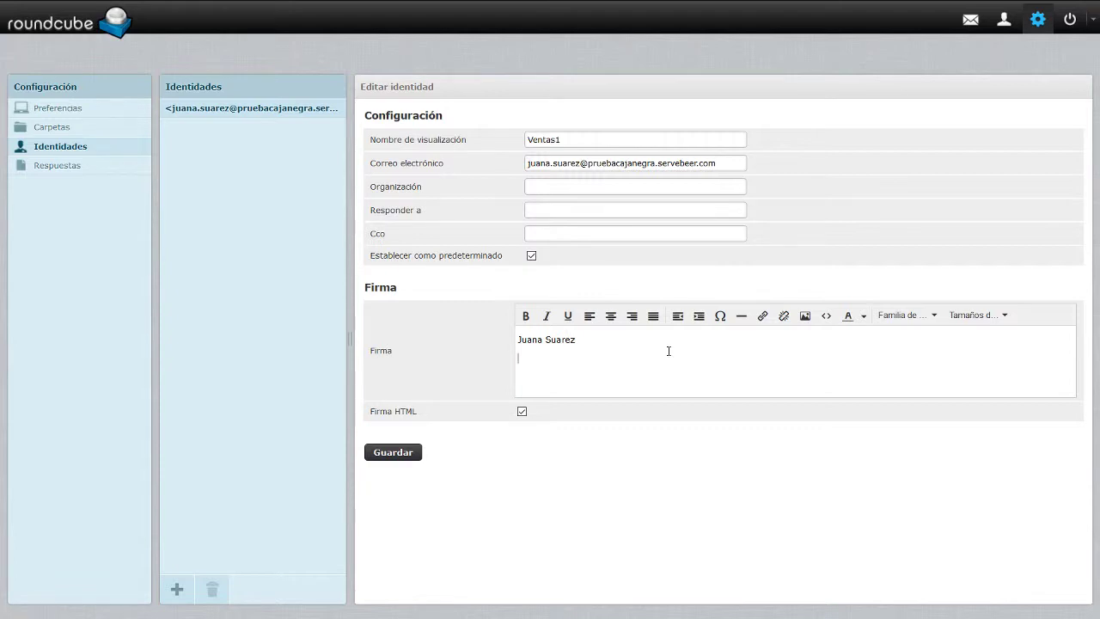
type("sor ")
type(" 555555555")
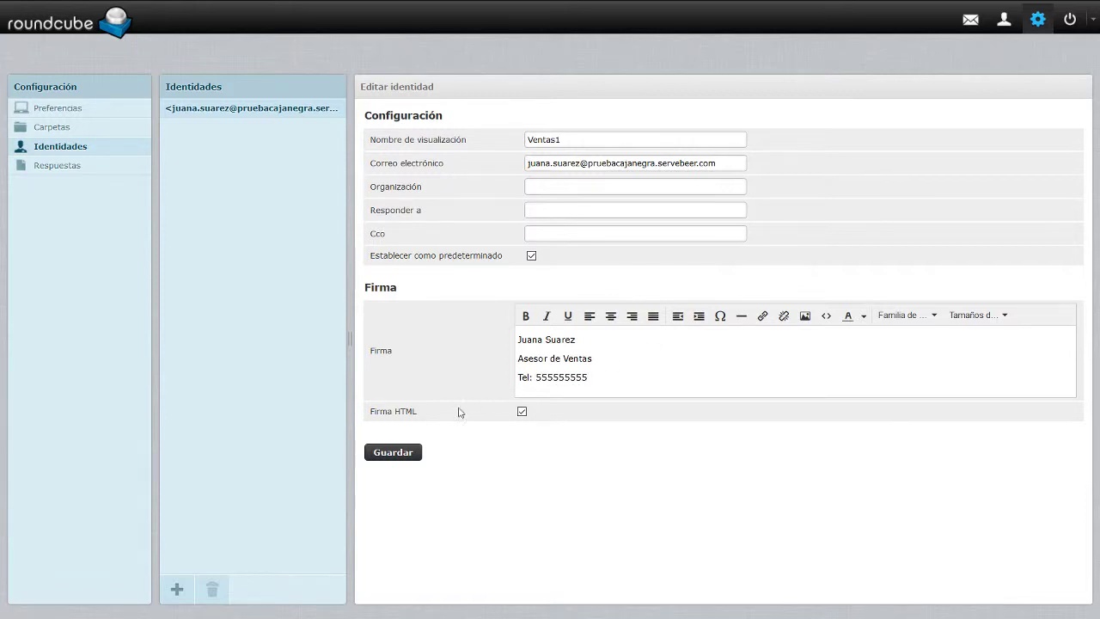
left_click(410, 453)
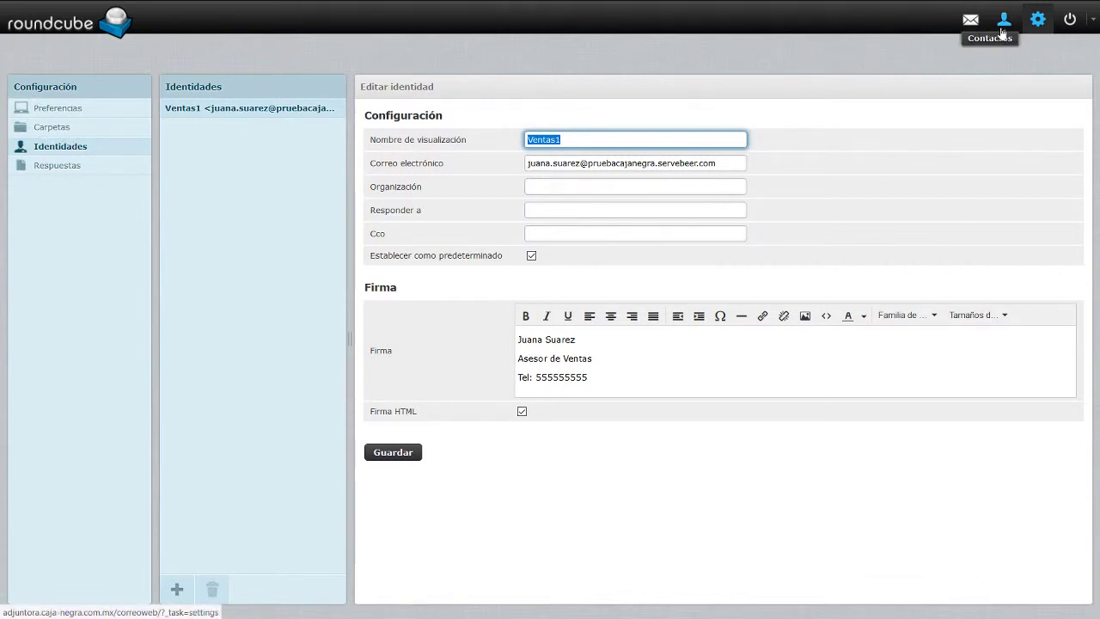
Compose a new message to verify the signature appears, then switch back to ISPConfig.
left_click(970, 21)
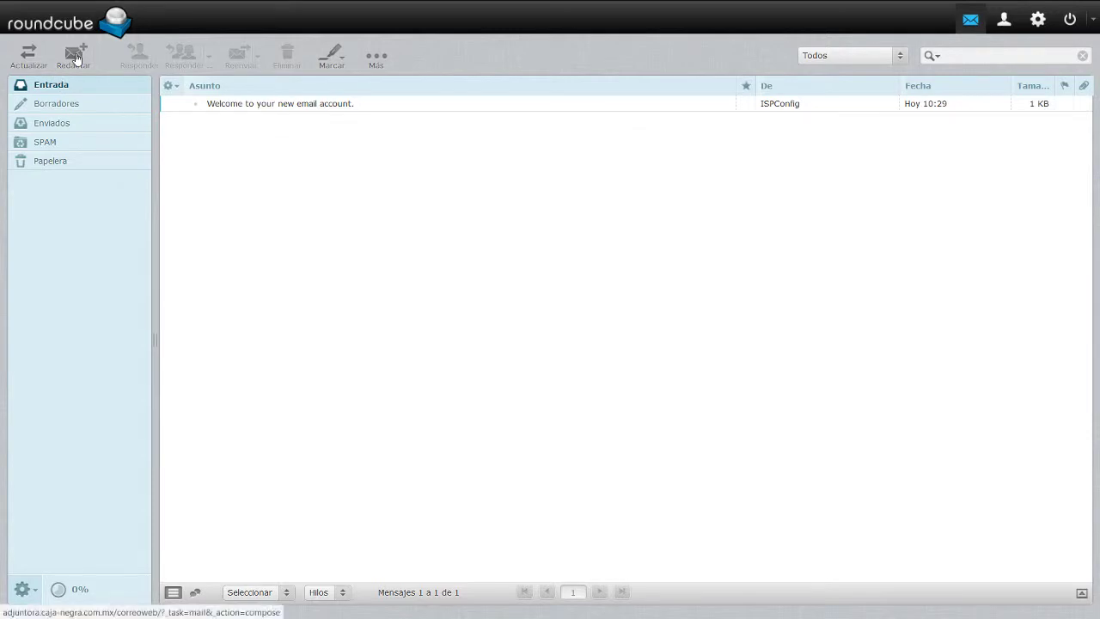
left_click(73, 55)
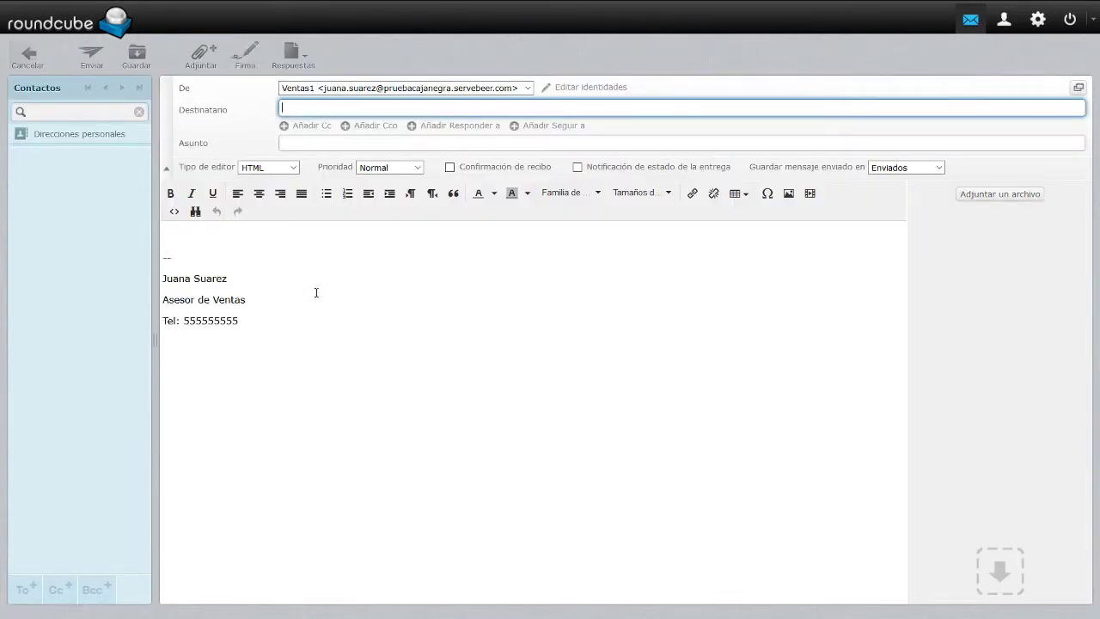
left_click_drag(255, 323, 154, 267)
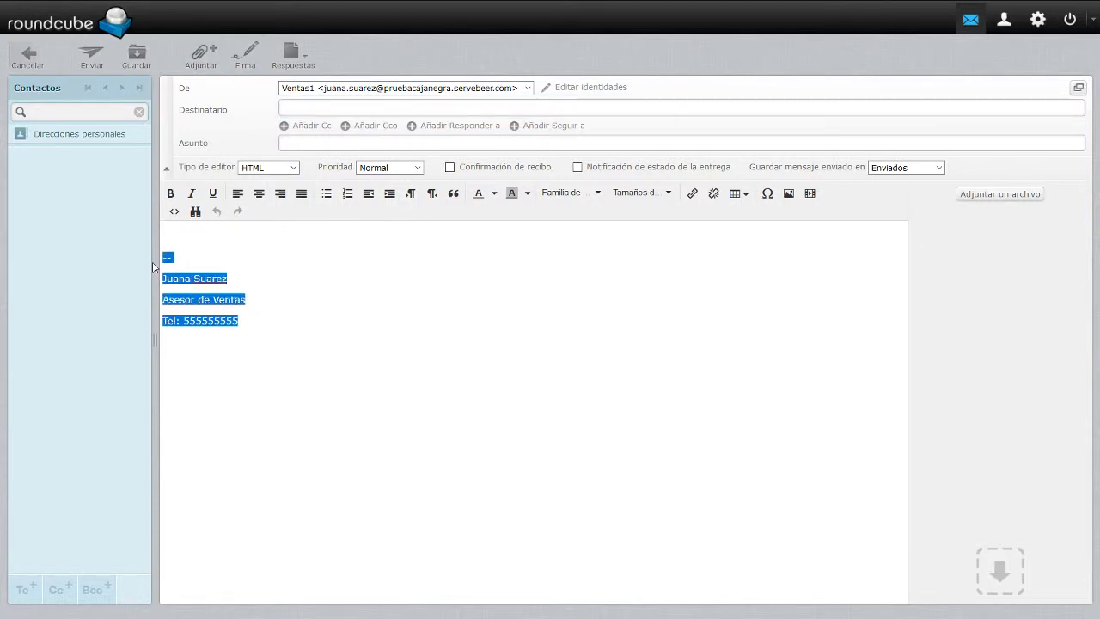
left_click(524, 298)
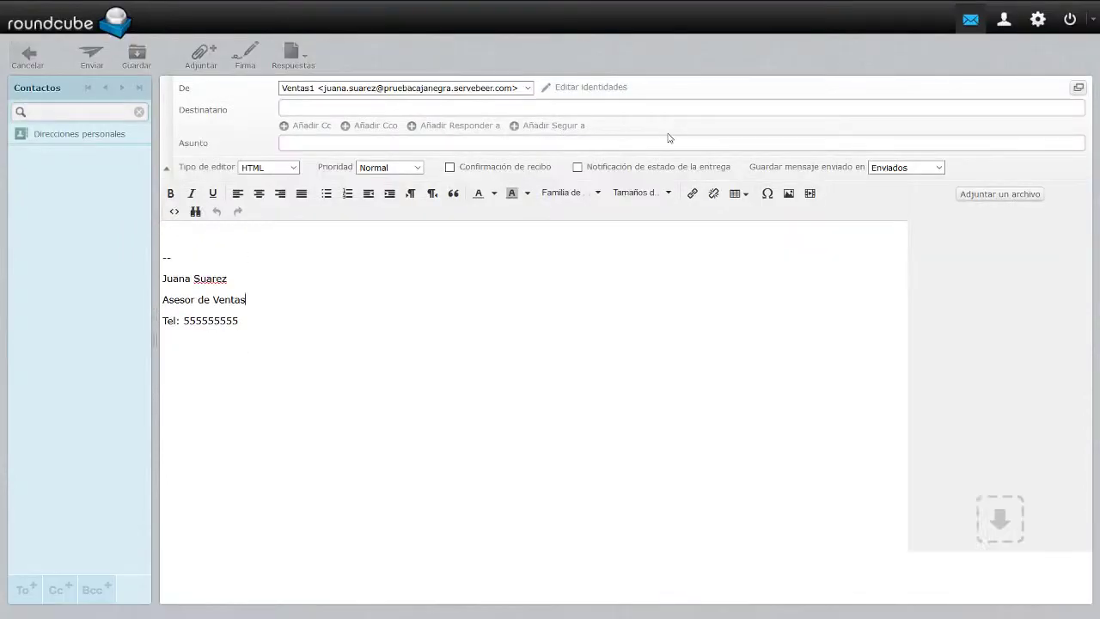
key("ctrl+Tab")
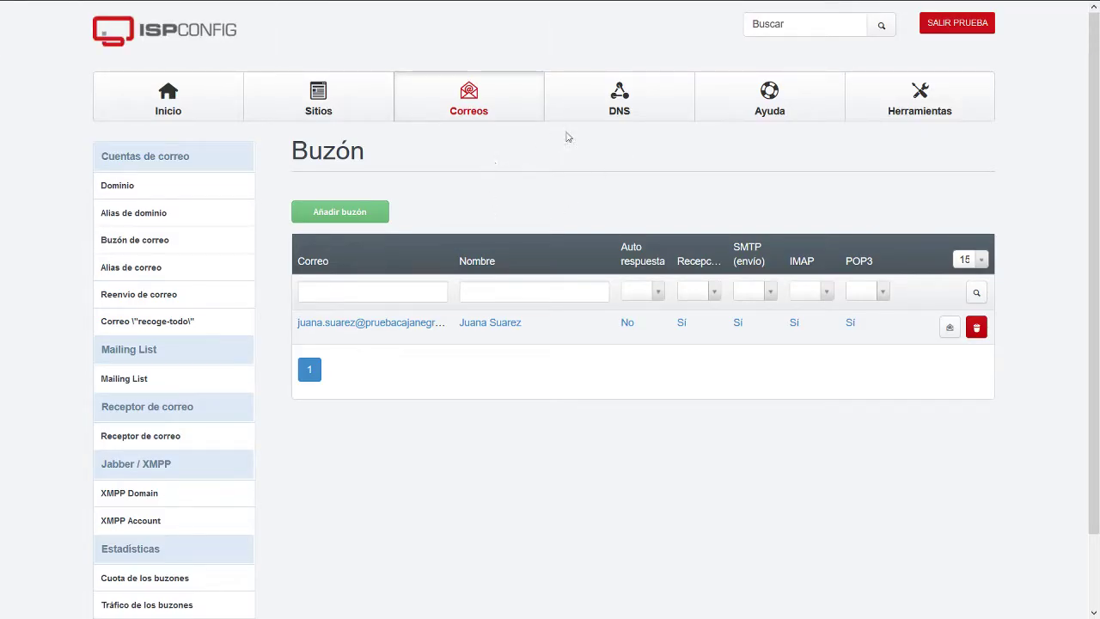
Open the DNS module's Zonas DNS page, which shows no zones yet.
scroll(245, 384, "down", 1)
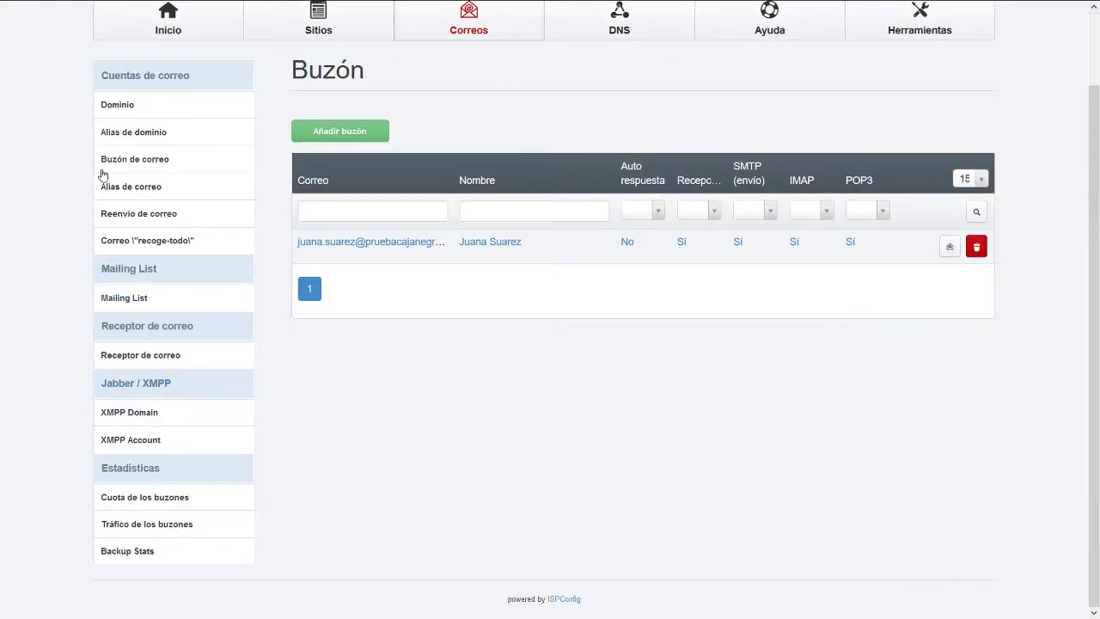
scroll(216, 298, "up", 1)
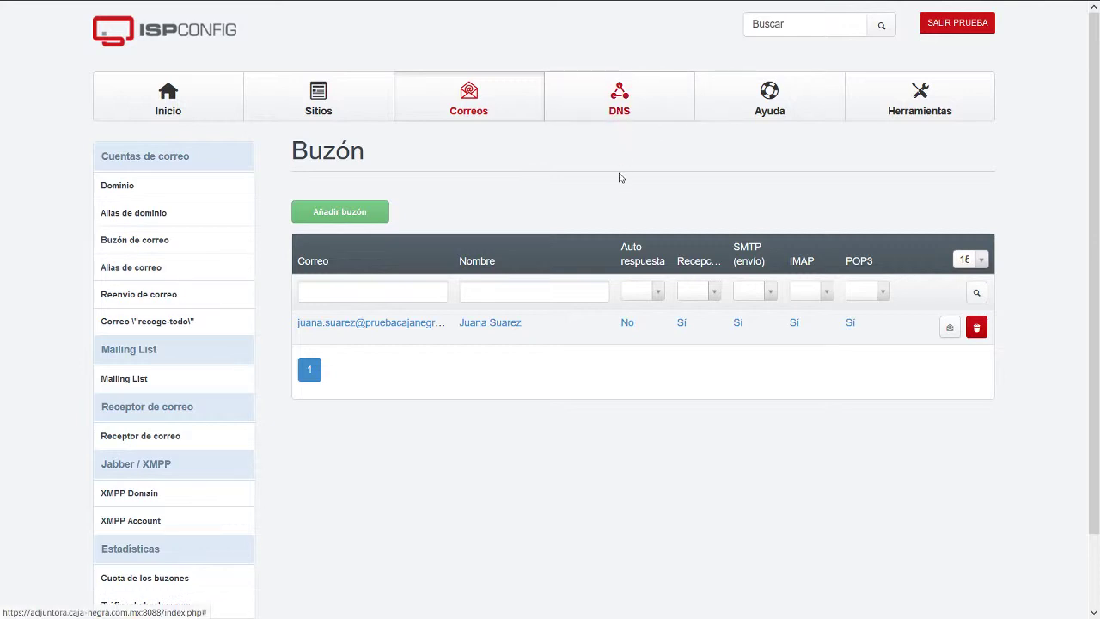
left_click(618, 102)
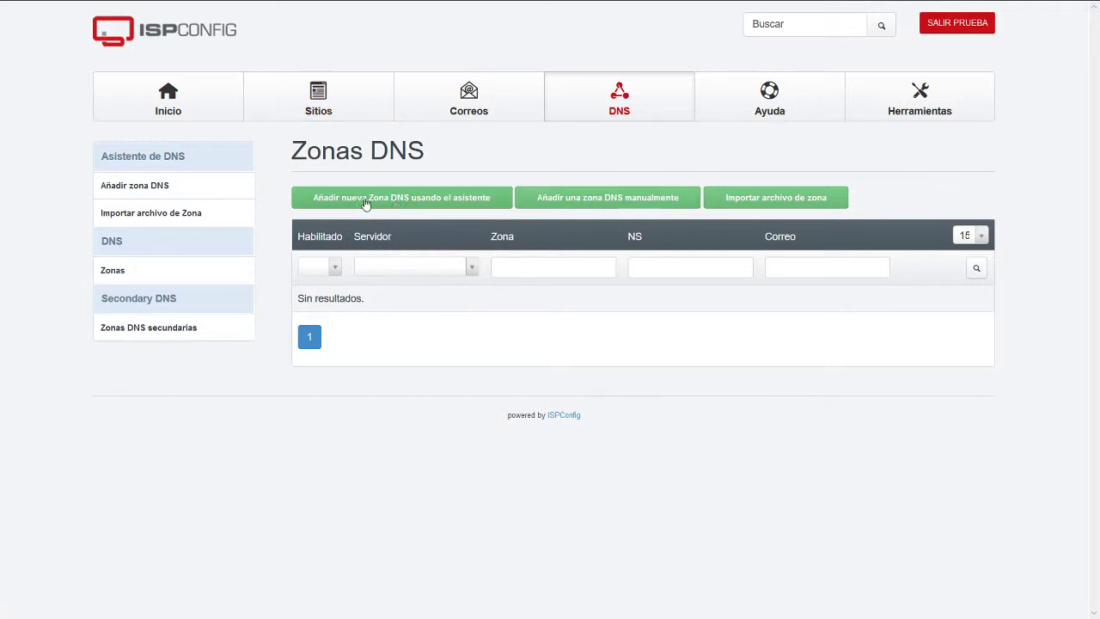
Start a new DNS zone wizard for pruebacajanegra.servebeer.com with IP 209.97.182.60.
left_click(428, 204)
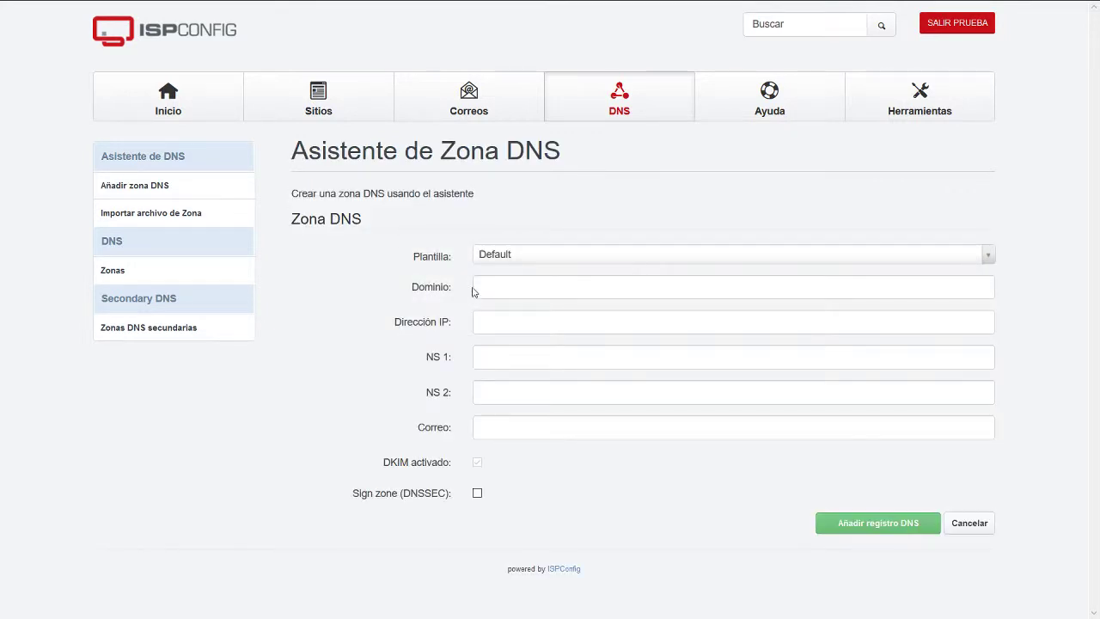
left_click(537, 286)
key("ctrl+a")
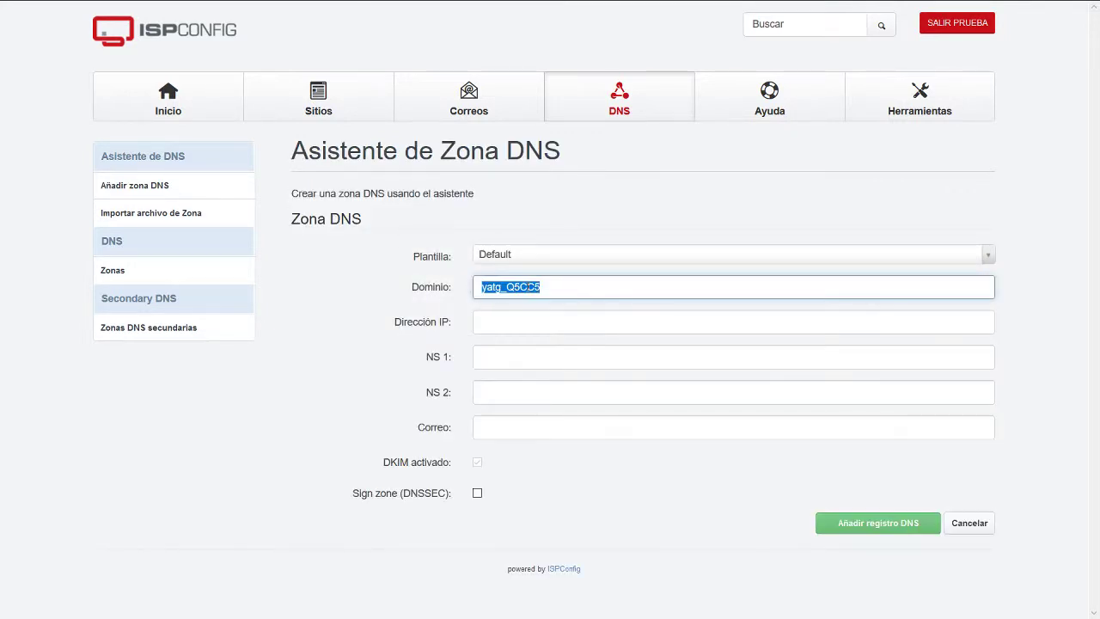
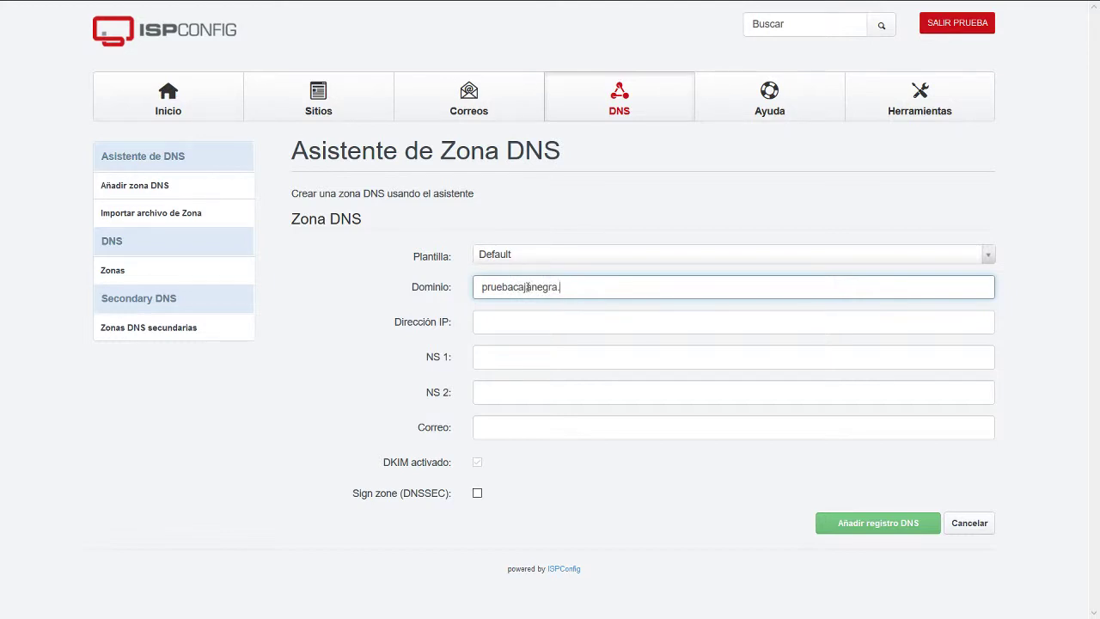
key("ctrl+a")
key("ctrl+c")
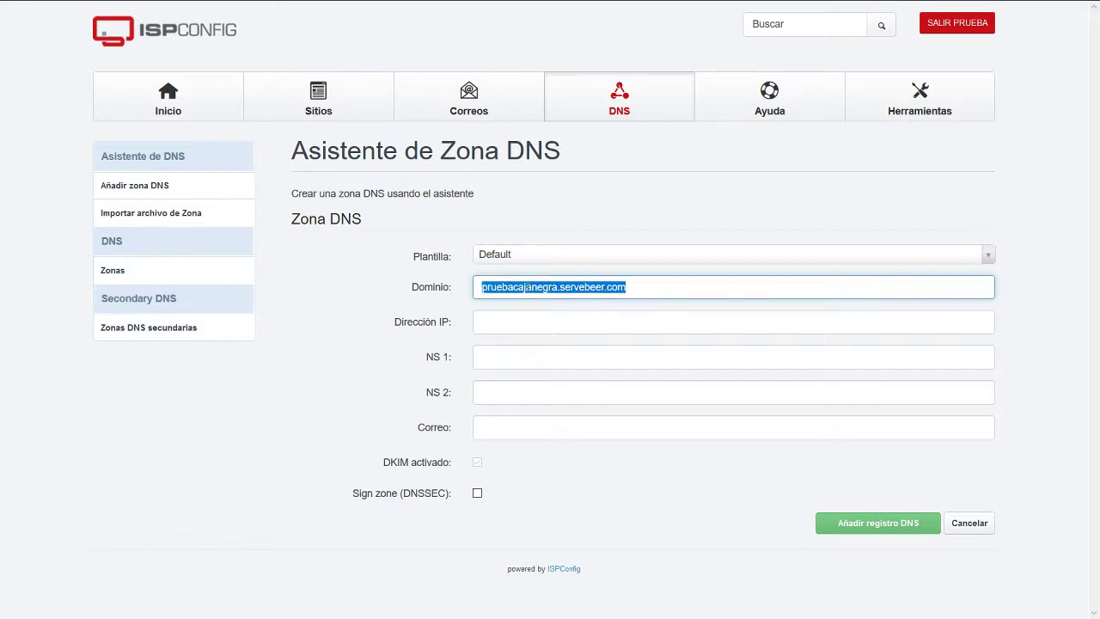
key("Tab")
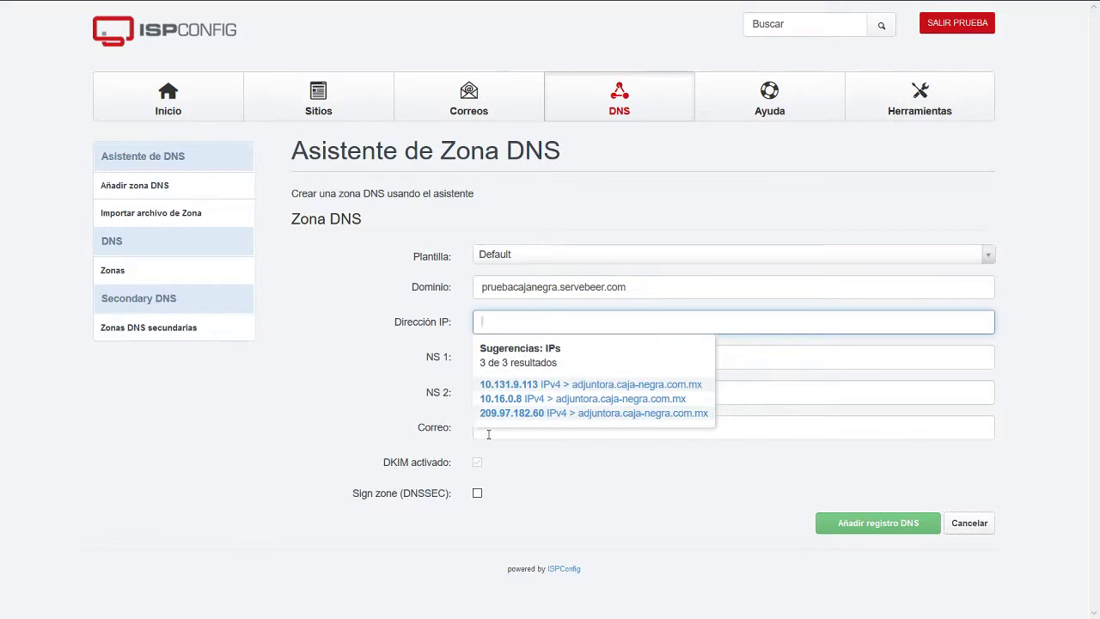
left_click(505, 414)
Set name servers ns1 and ns2.pruebacajanegra.servebeer.com and a hosting contact e-mail, then create the zone.
left_click(523, 360)
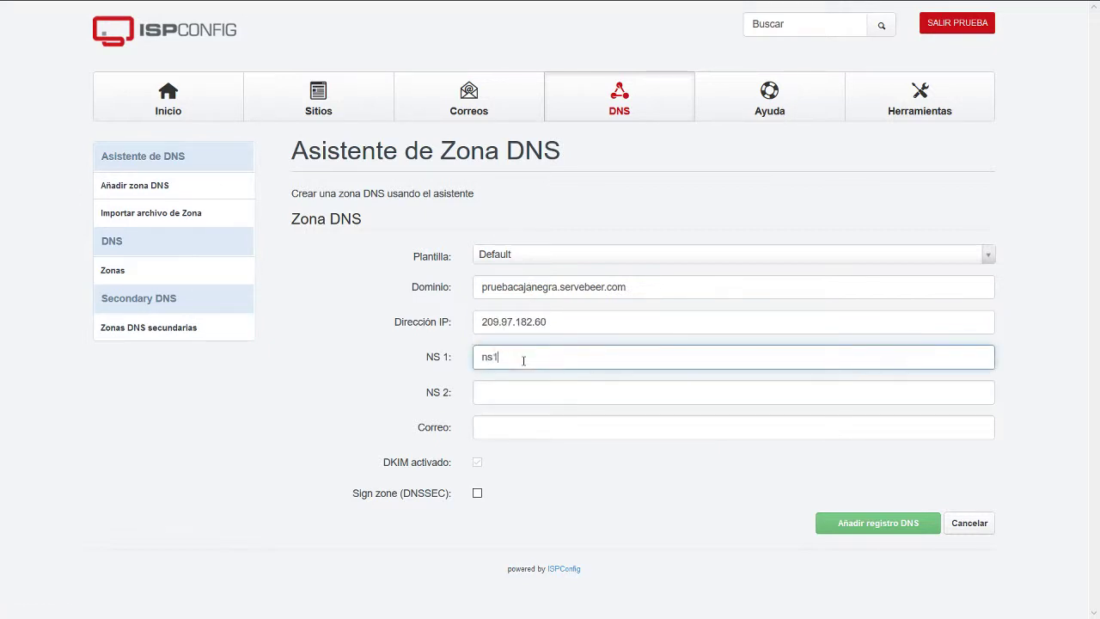
type("ns1.")
key("ctrl+v")
key("Tab")
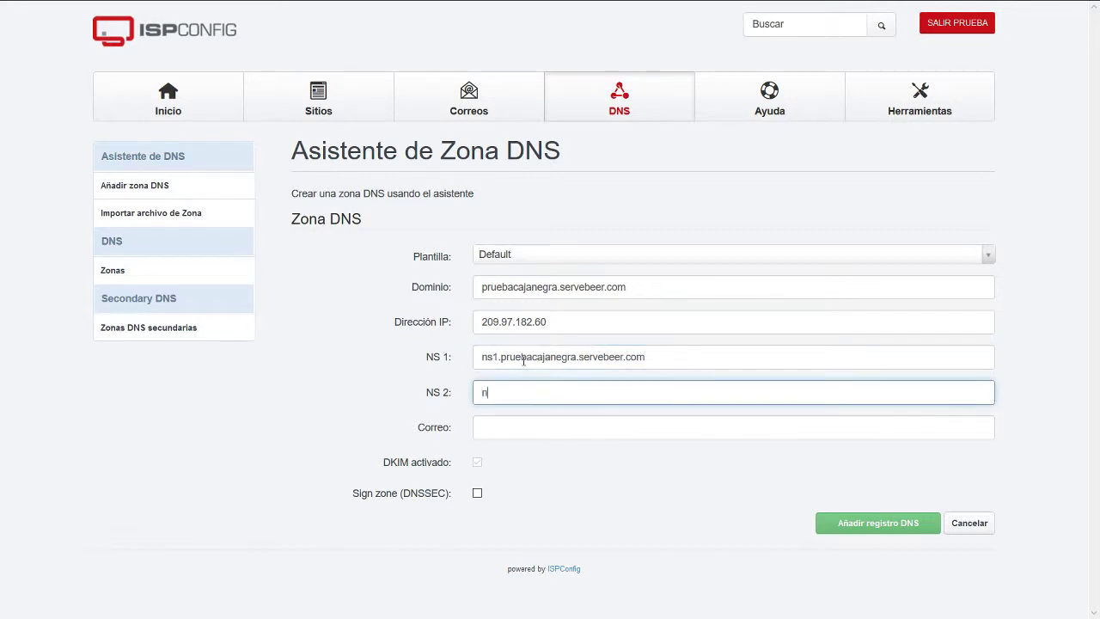
type("ns2.")
key("ctrl+v")
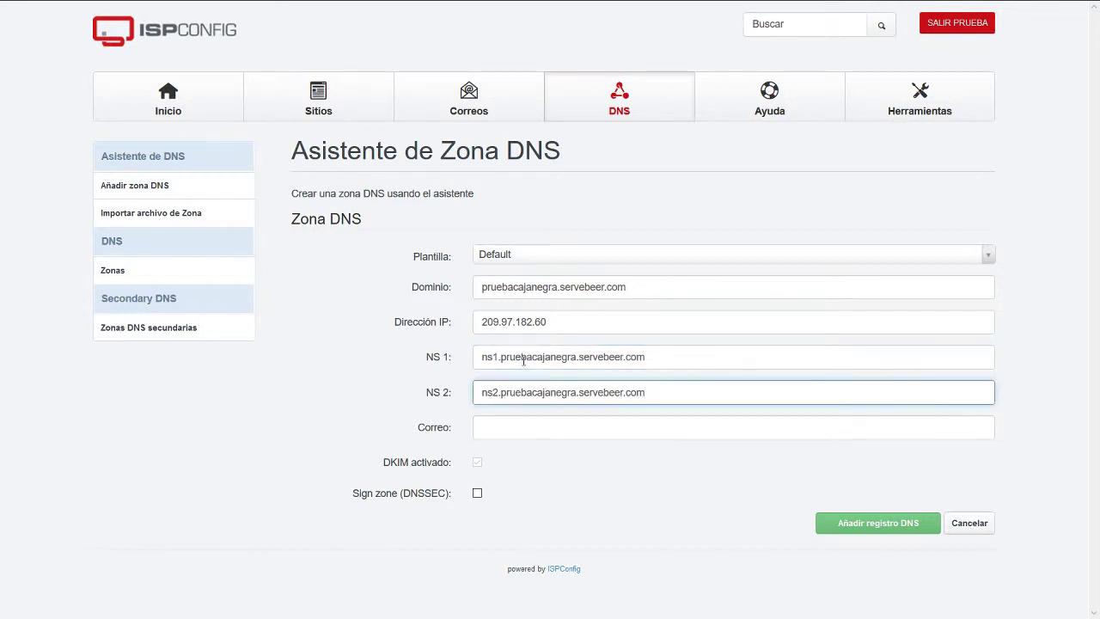
left_click(562, 424)
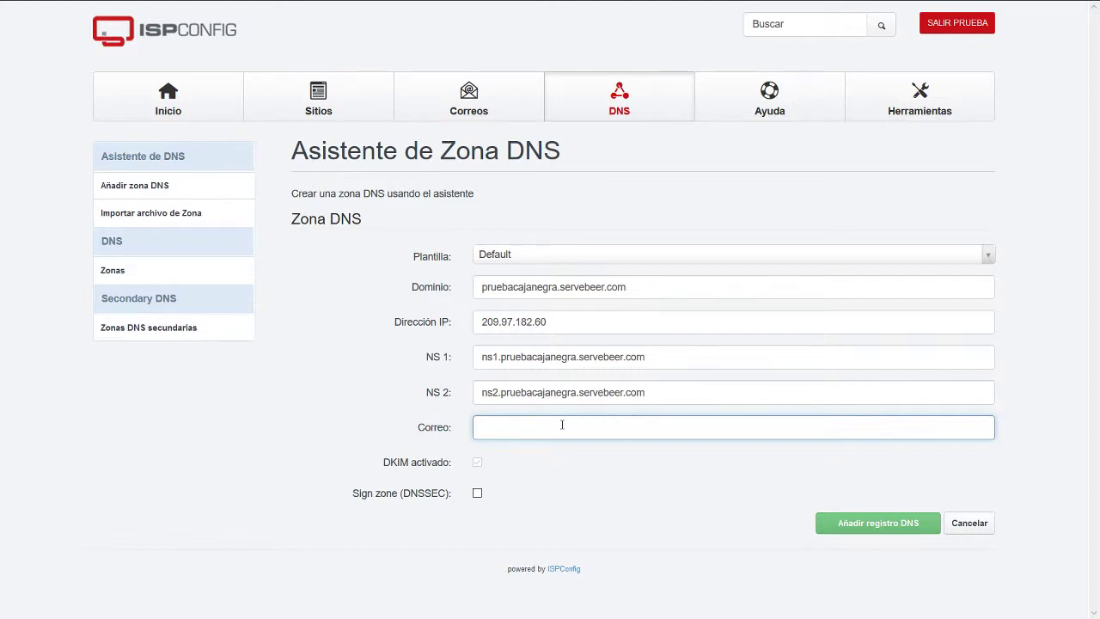
key("ctrl+v")
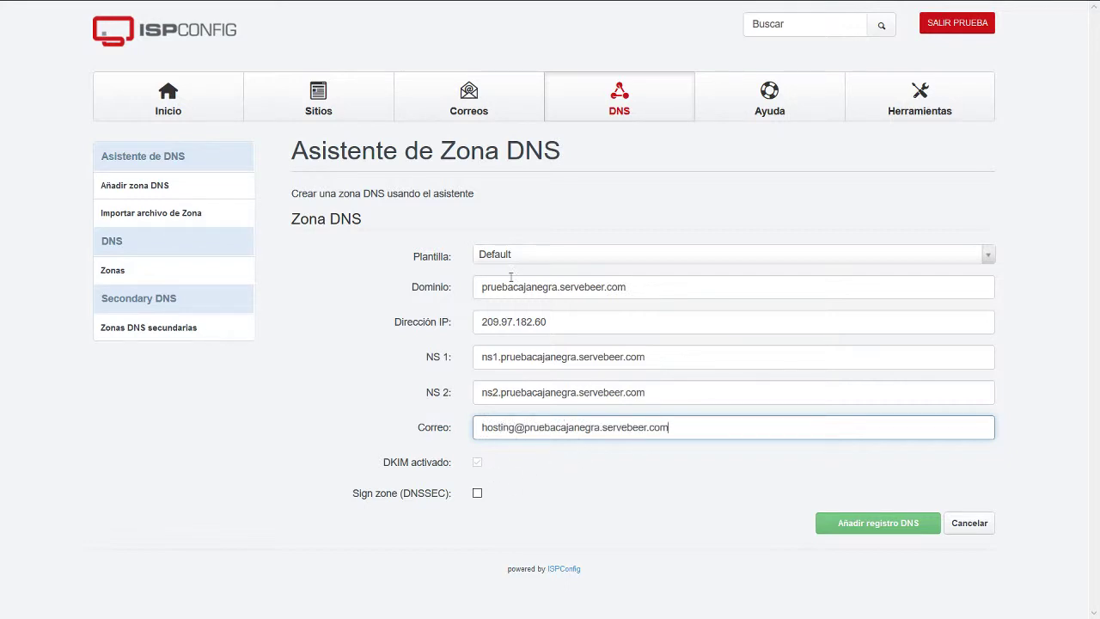
left_click(884, 533)
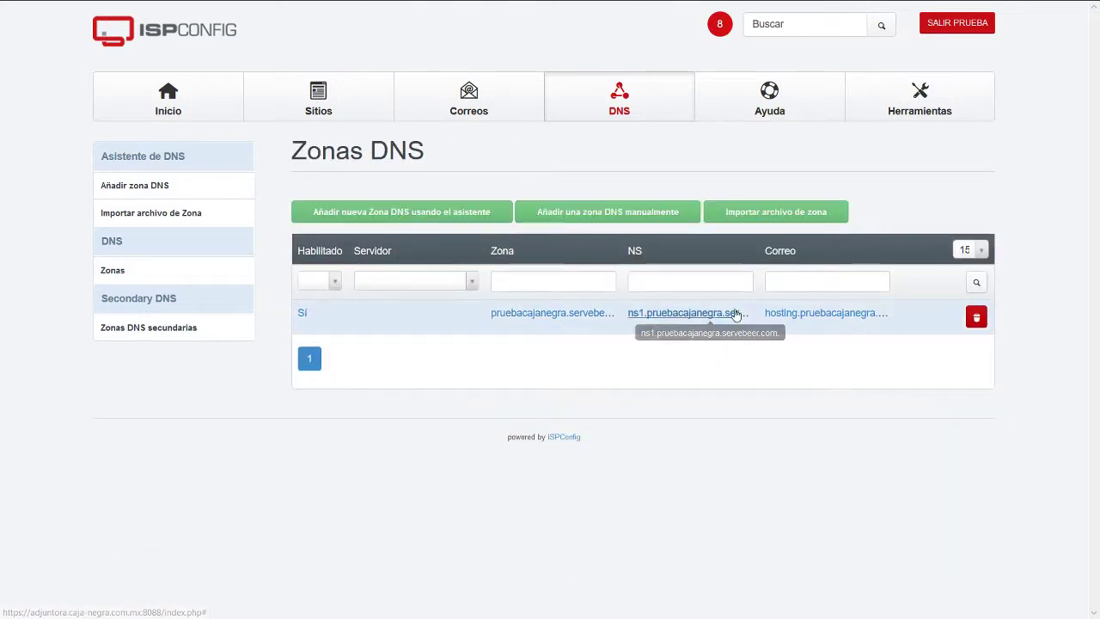
Review the zone's three A records, MX, two NS and SPF TXT entries, inspecting the MX record.
left_click(734, 313)
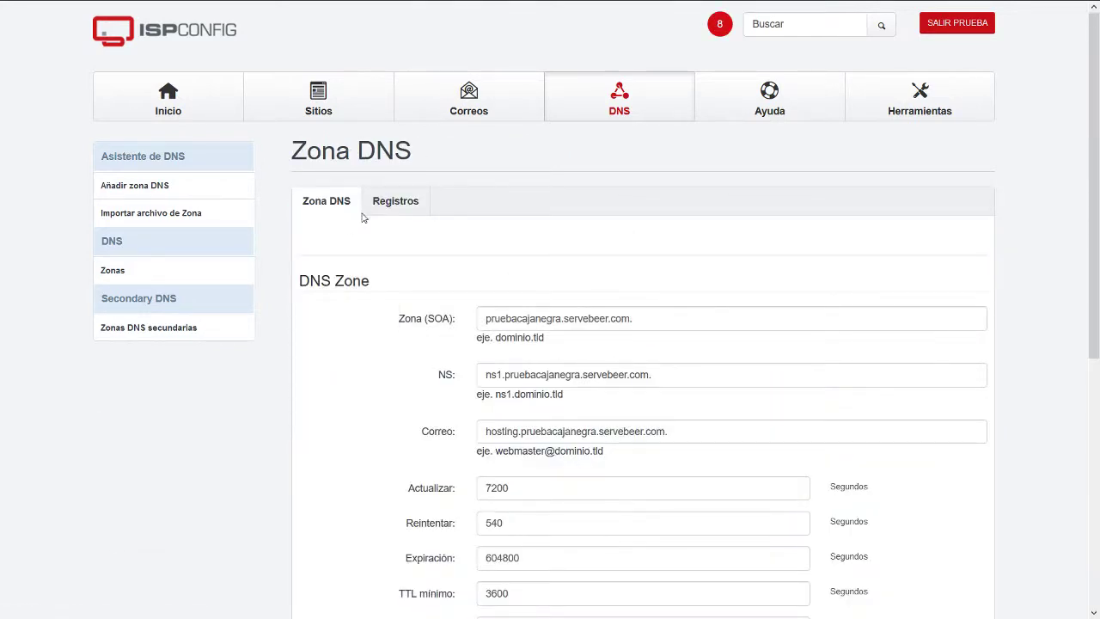
left_click(392, 209)
scroll(430, 408, "down", 2)
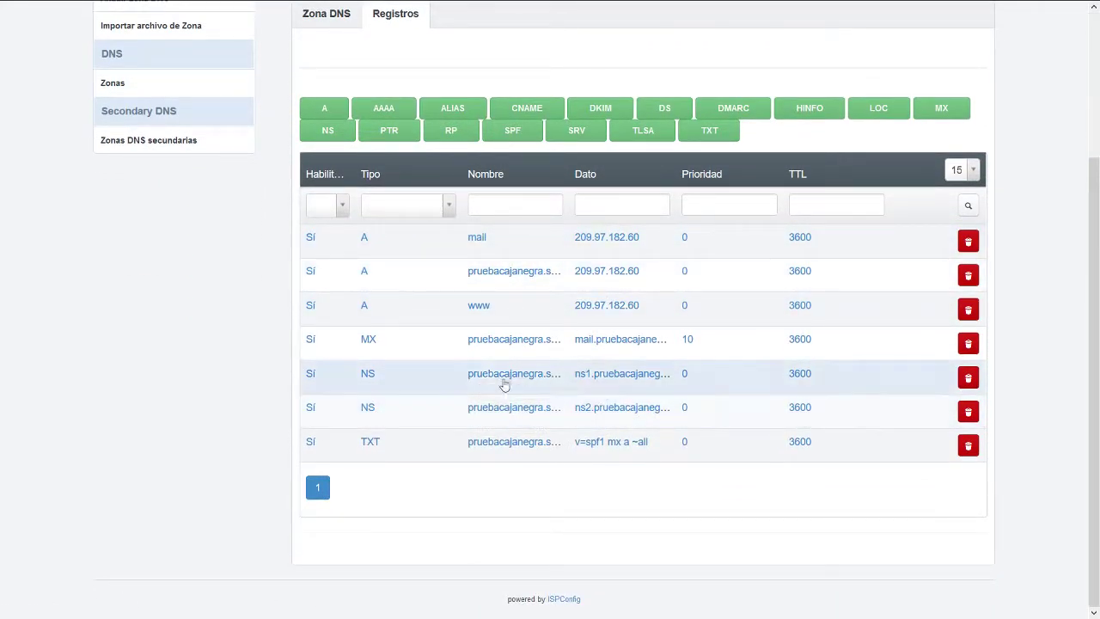
left_click_drag(360, 341, 712, 344)
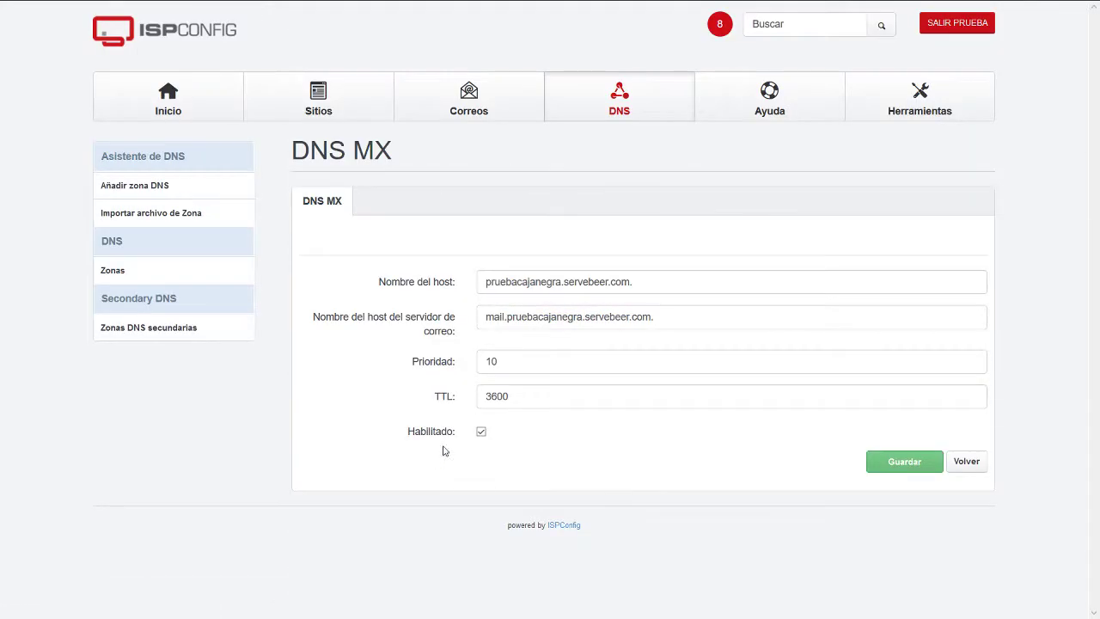
left_click(960, 466)
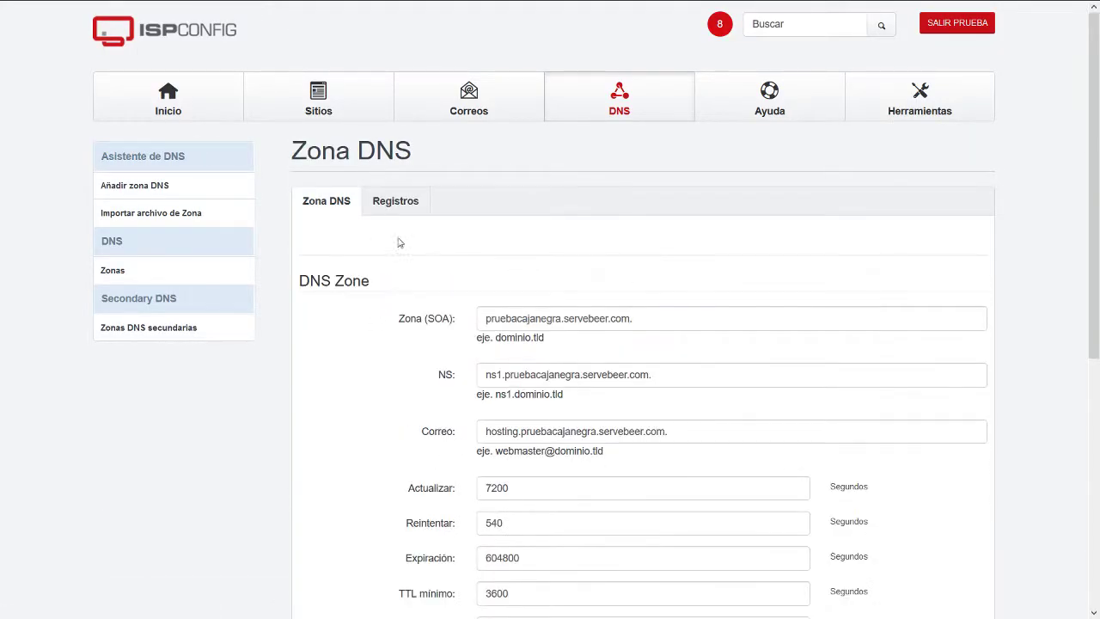
left_click(388, 208)
scroll(427, 418, "down", 2)
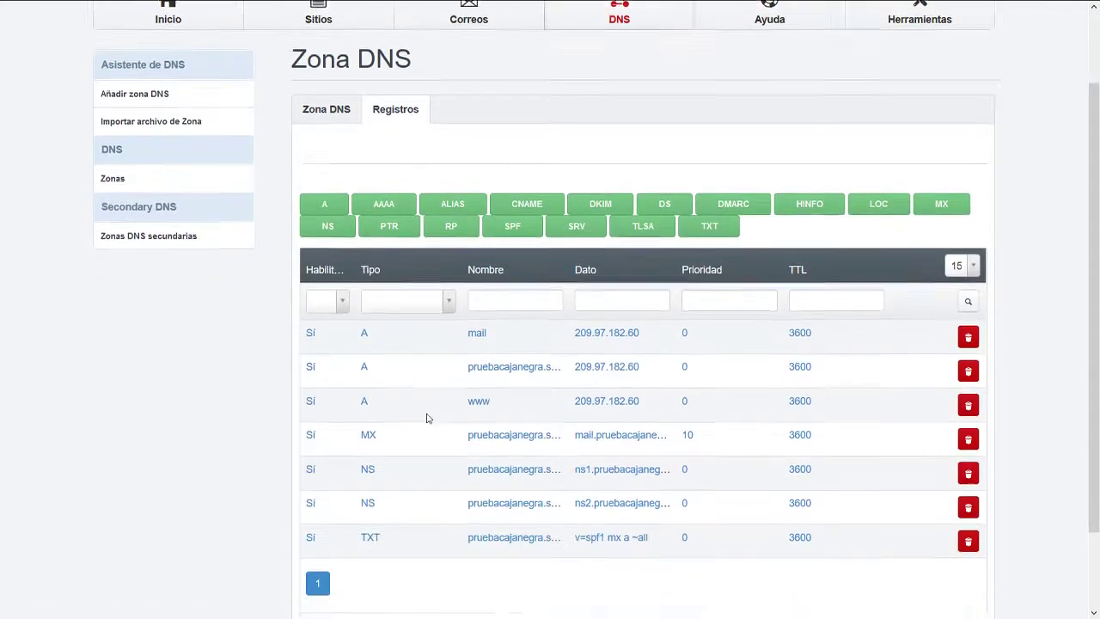
scroll(427, 417, "down", 2)
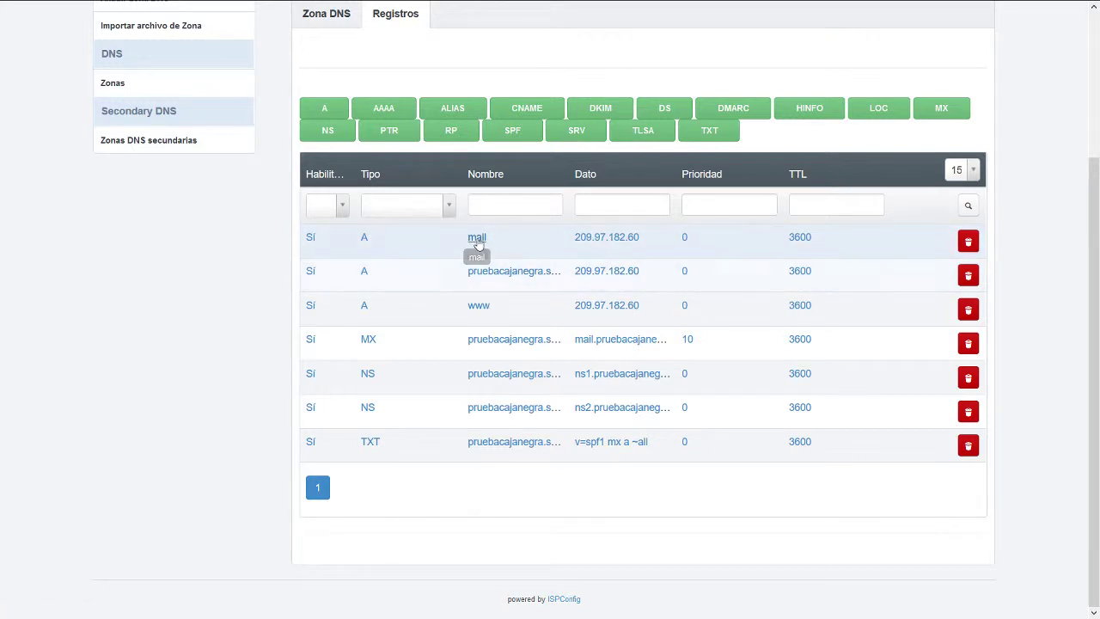
left_click(477, 238)
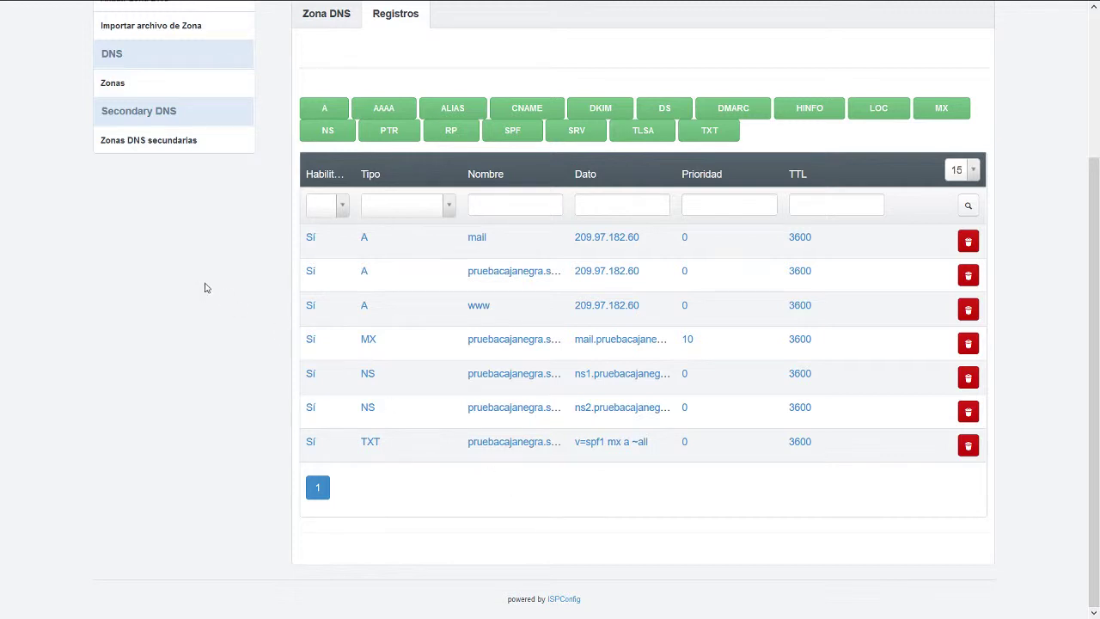
scroll(206, 287, "up", 3)
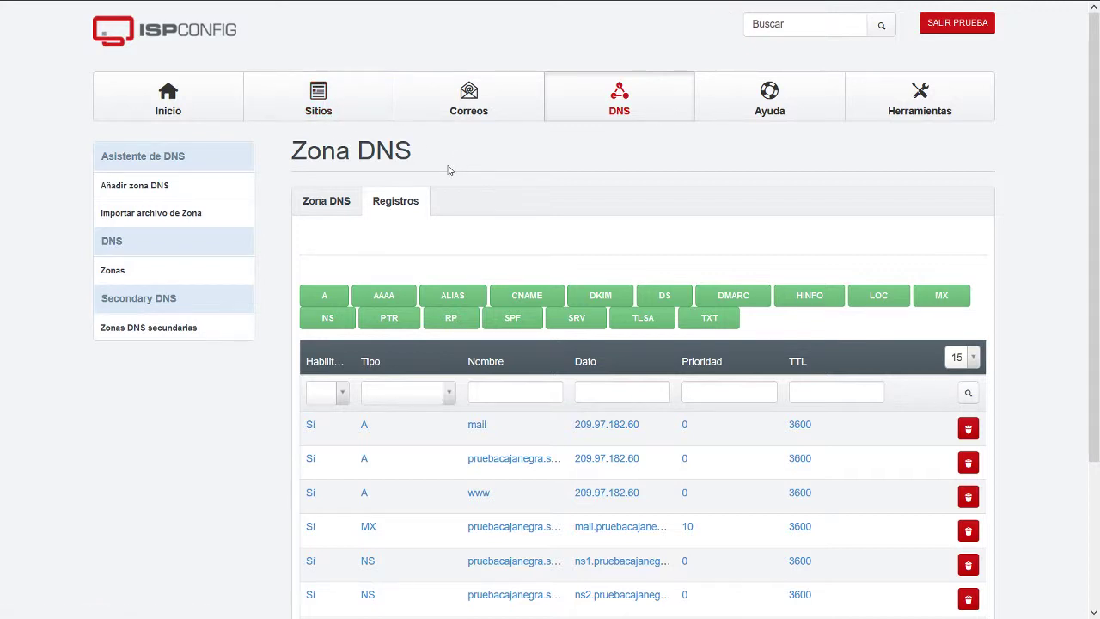
Open the pruebacajanegra.servebeer.com mail domain and turn on Activar DKIM.
left_click(464, 111)
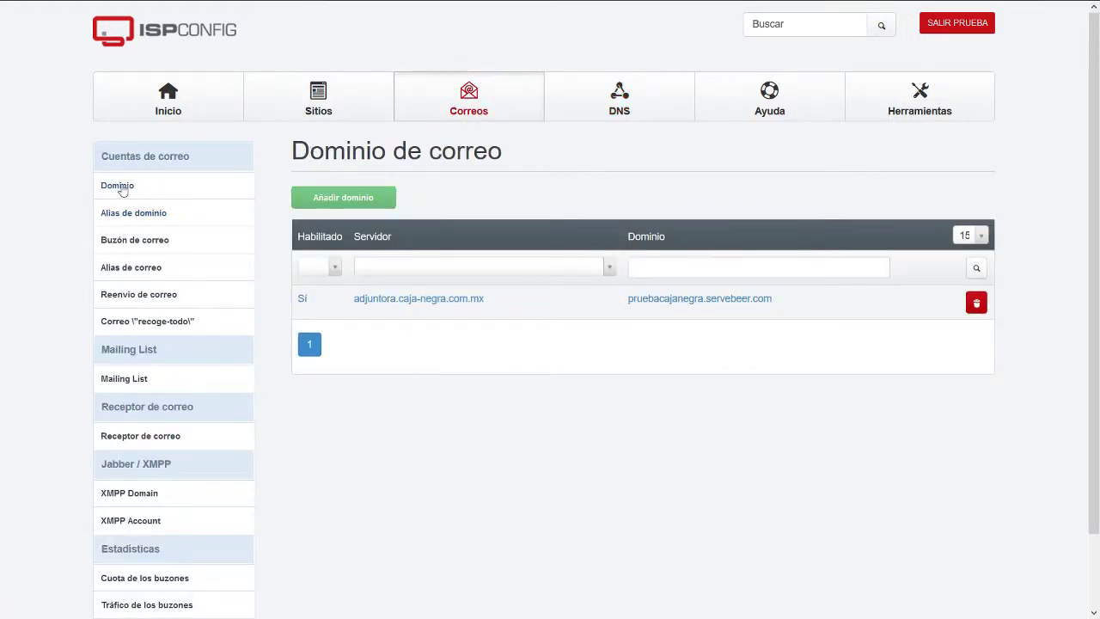
left_click(96, 186)
left_click(650, 301)
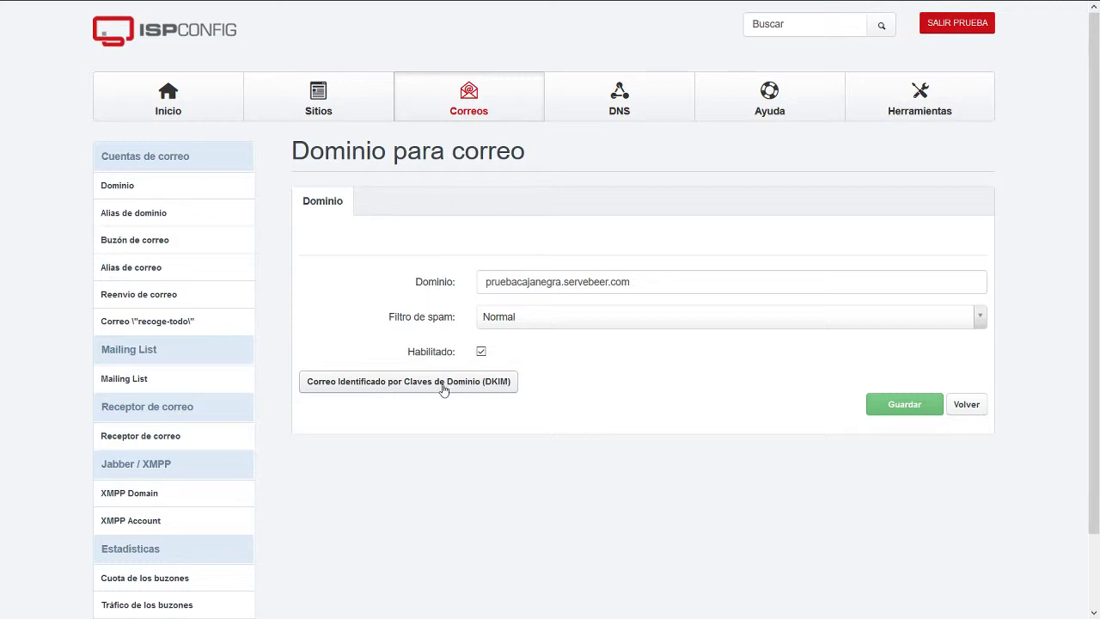
left_click(407, 391)
scroll(507, 439, "down", 1)
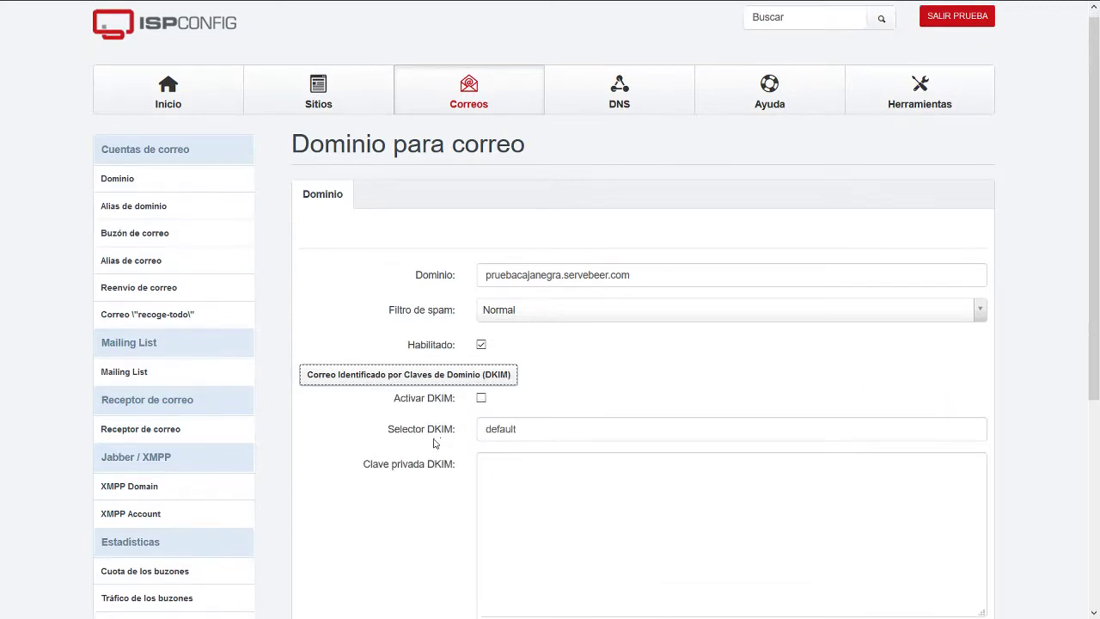
left_click(481, 328)
Set DKIM selector pruebacn, generate the DKIM private key and save the domain.
scroll(492, 383, "down", 2)
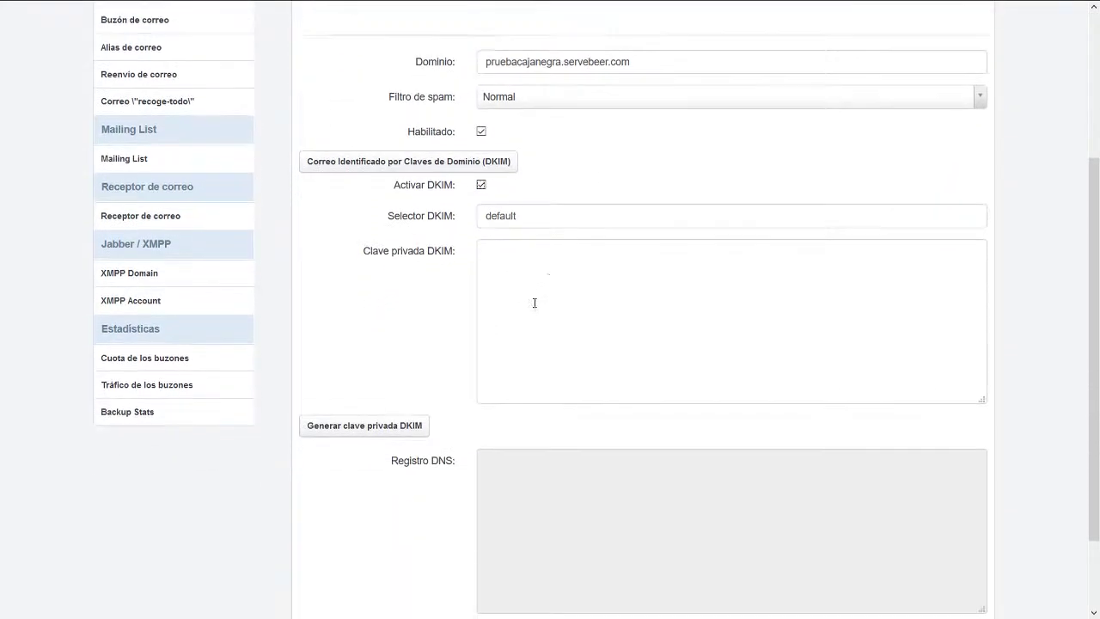
left_click_drag(535, 219, 454, 215)
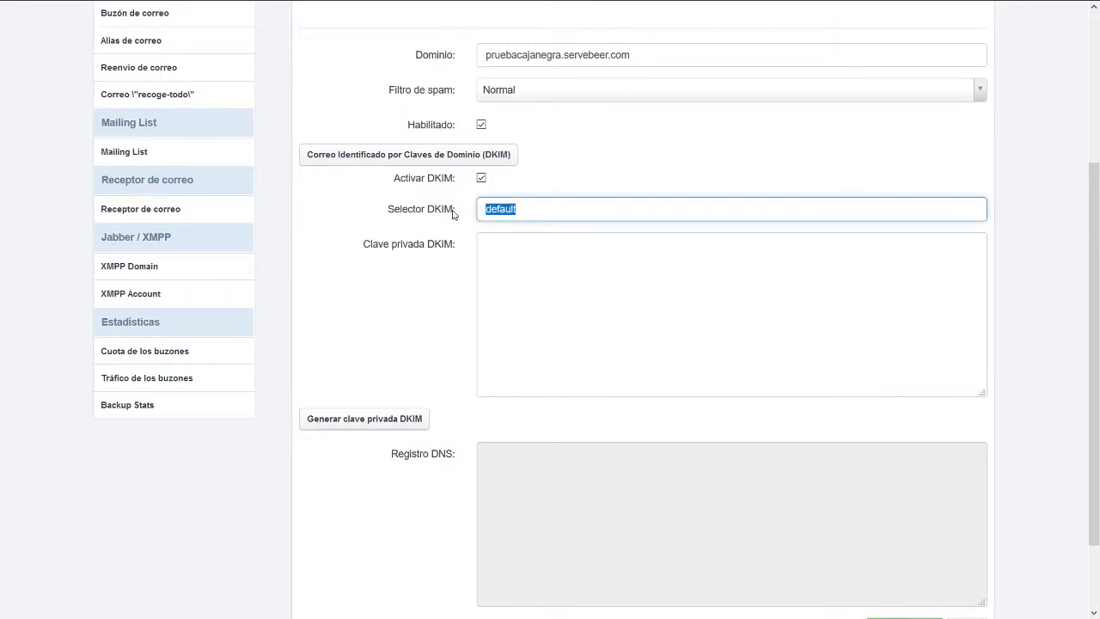
type("pruebacn")
left_click(378, 420)
scroll(602, 344, "down", 4)
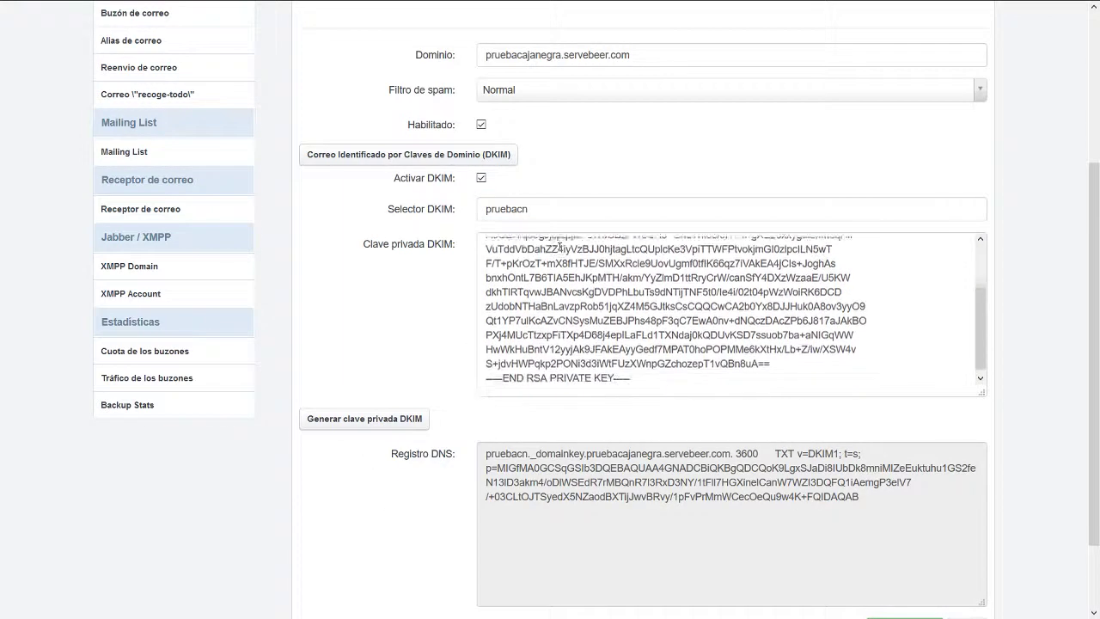
left_click(902, 536)
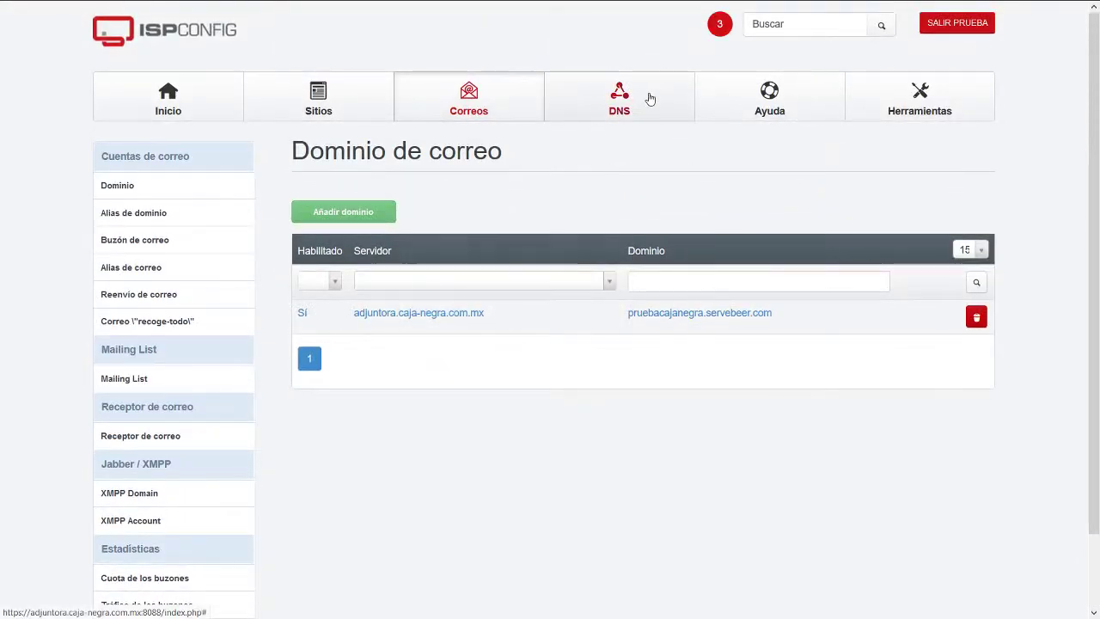
Check the zone's records for the new pruebacn._domainkey TXT entry with the v=DKIM1 key.
left_click(649, 98)
left_click(681, 313)
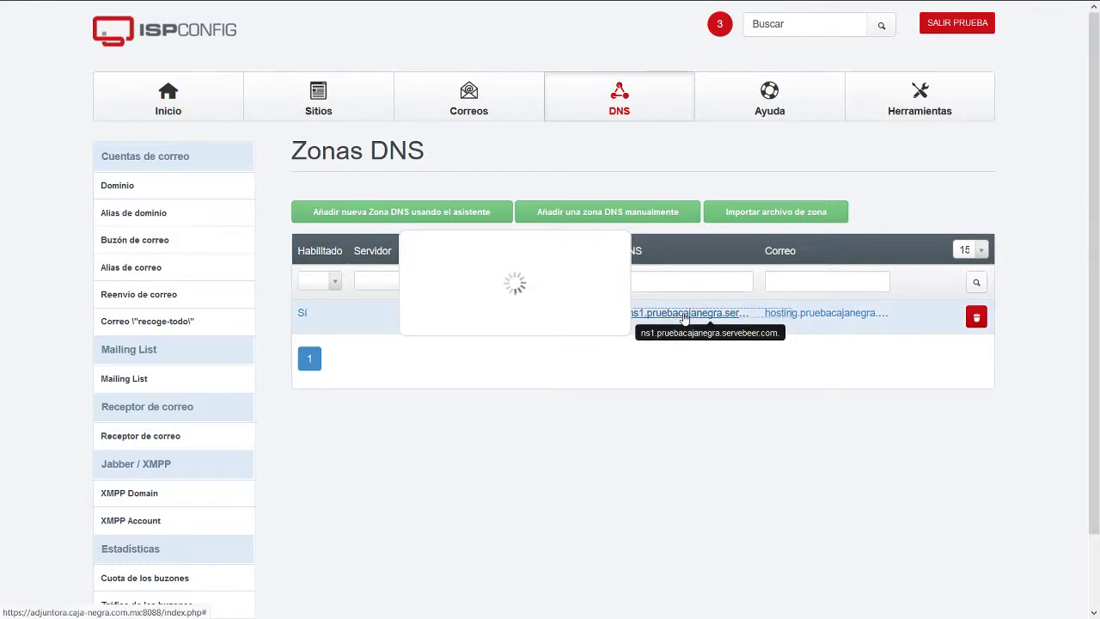
scroll(349, 256, "down", 5)
scroll(350, 255, "up", 5)
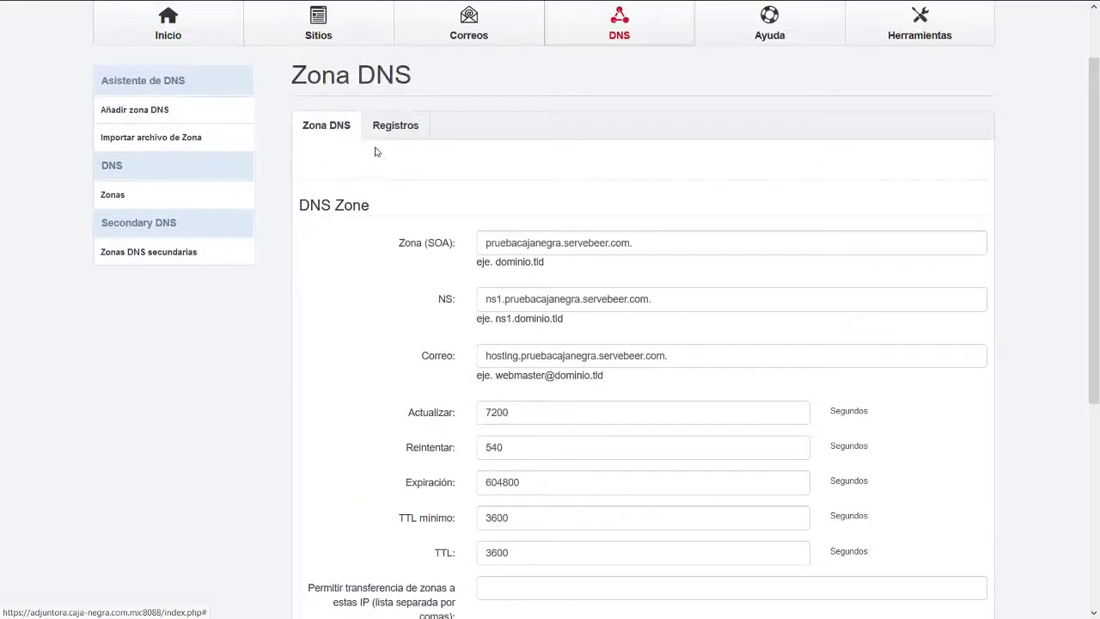
left_click(381, 128)
scroll(390, 343, "down", 2)
scroll(390, 343, "down", 2)
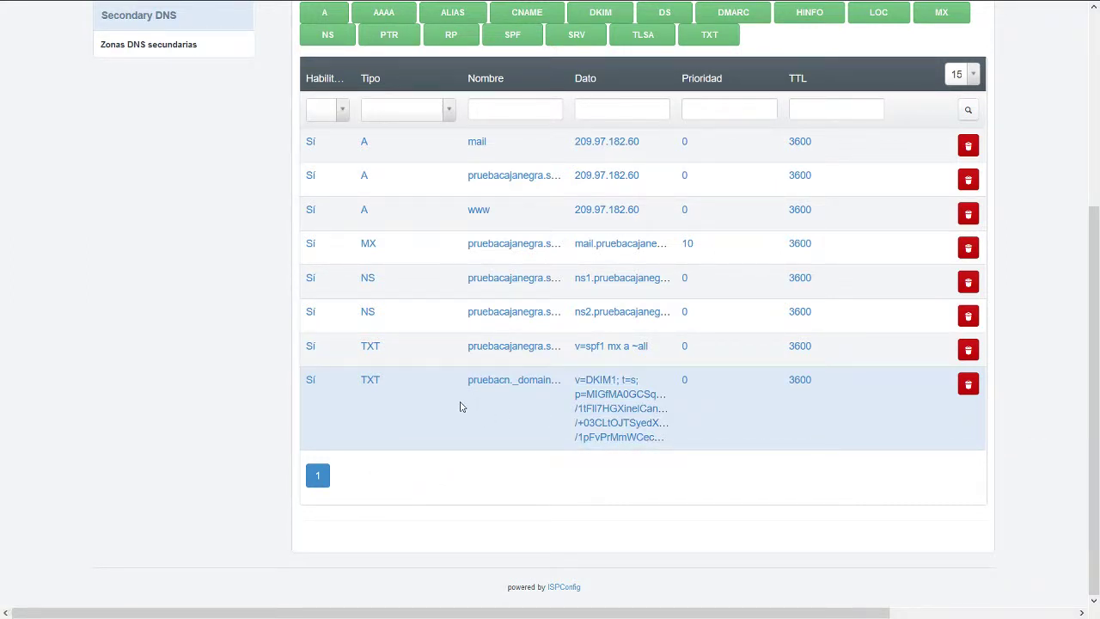
scroll(326, 327, "up", 3)
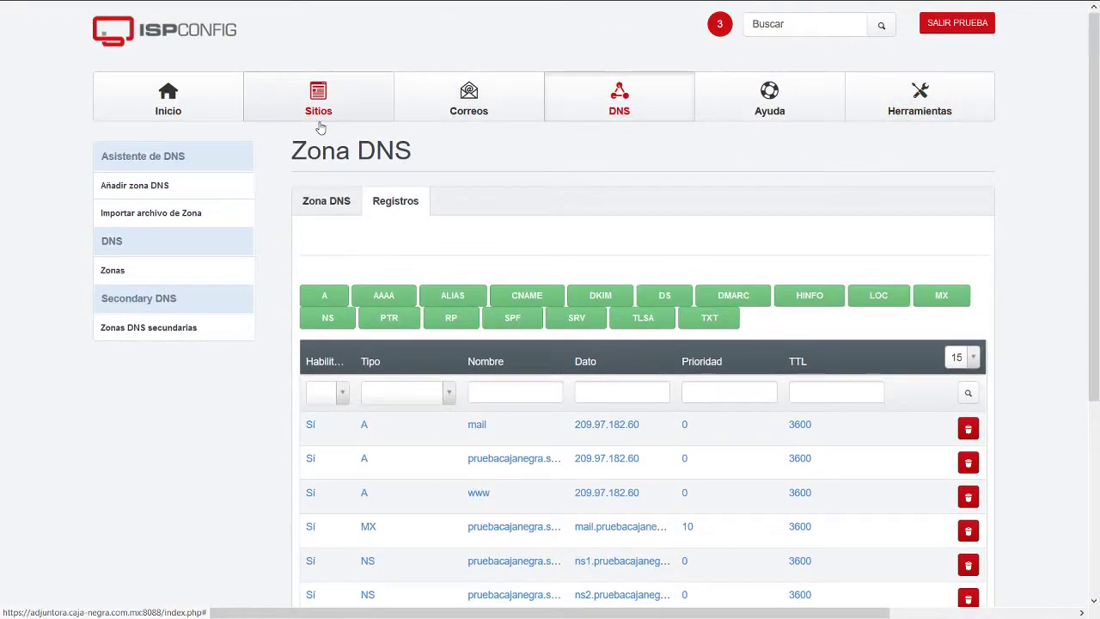
Return to the Websites list, discarding the compose draft, showing pruebacajanegra.servebeer.com as site 23.
left_click(364, 97)
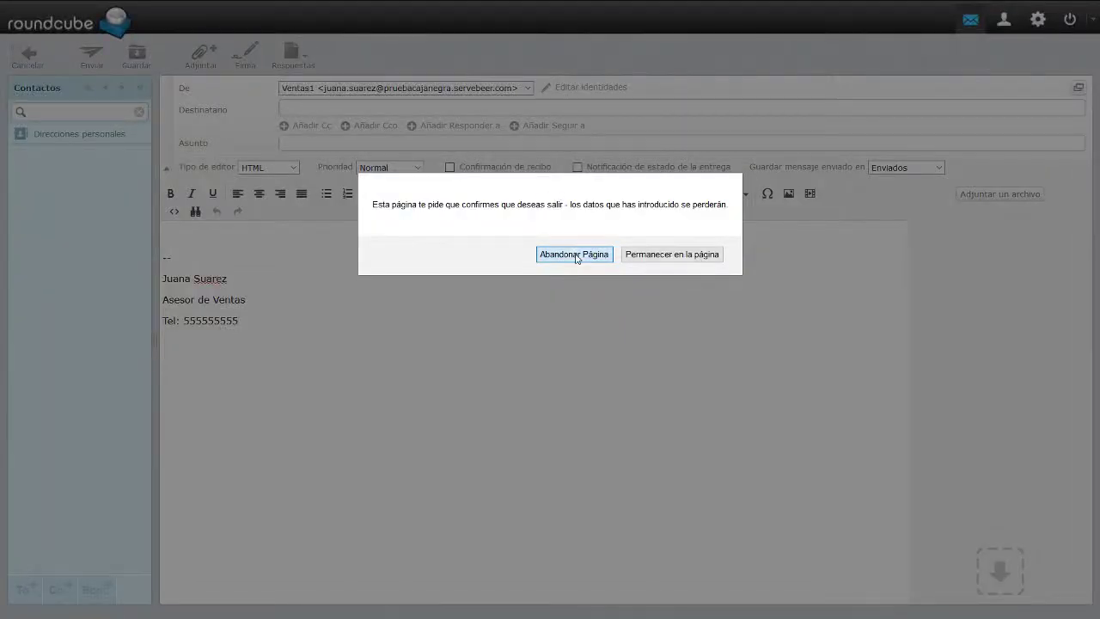
left_click(574, 254)
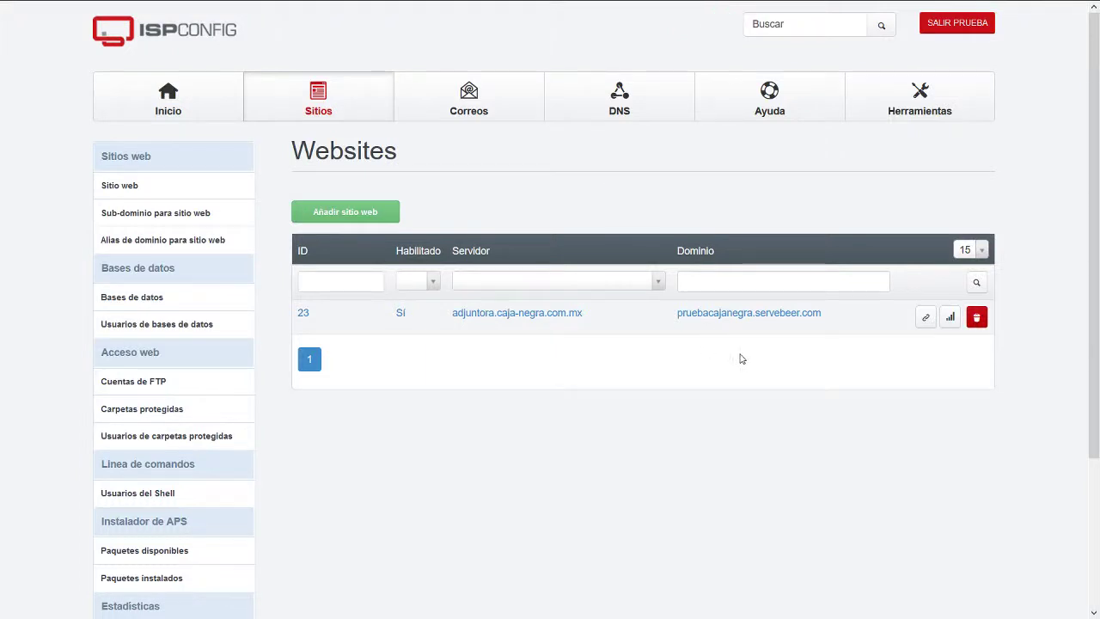